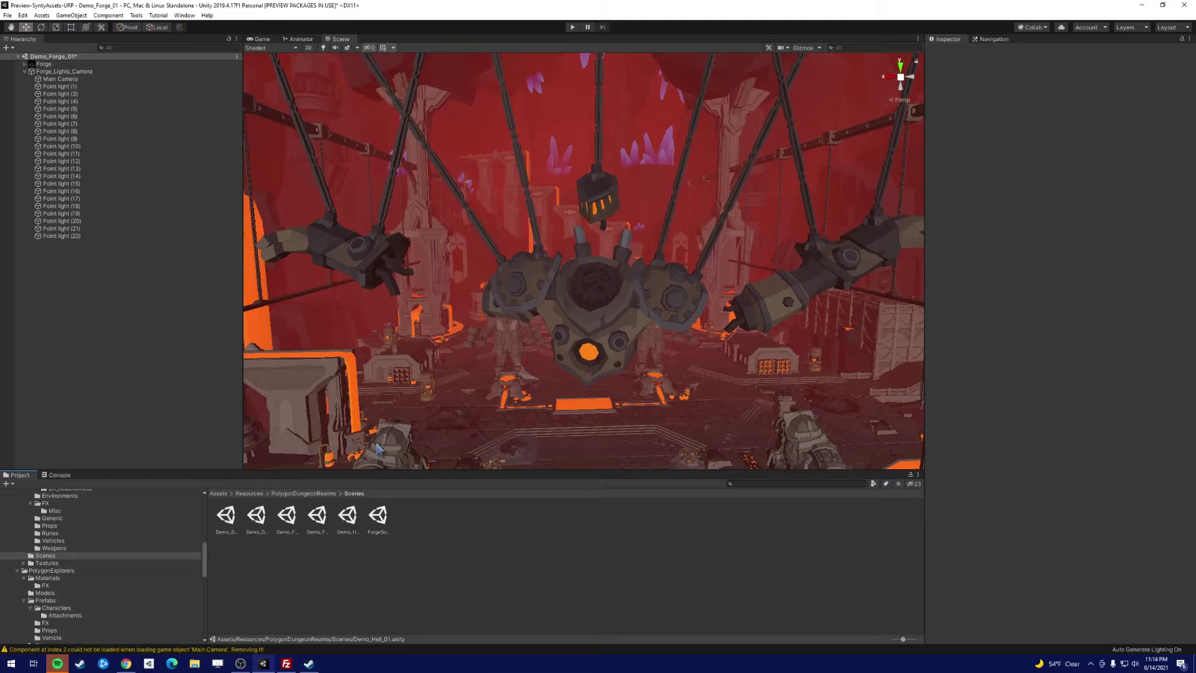
Test the scene briefly in Play mode, then select the golem head and frame its chain.
{"action": "left_click", "coordinate": [572, 27]}
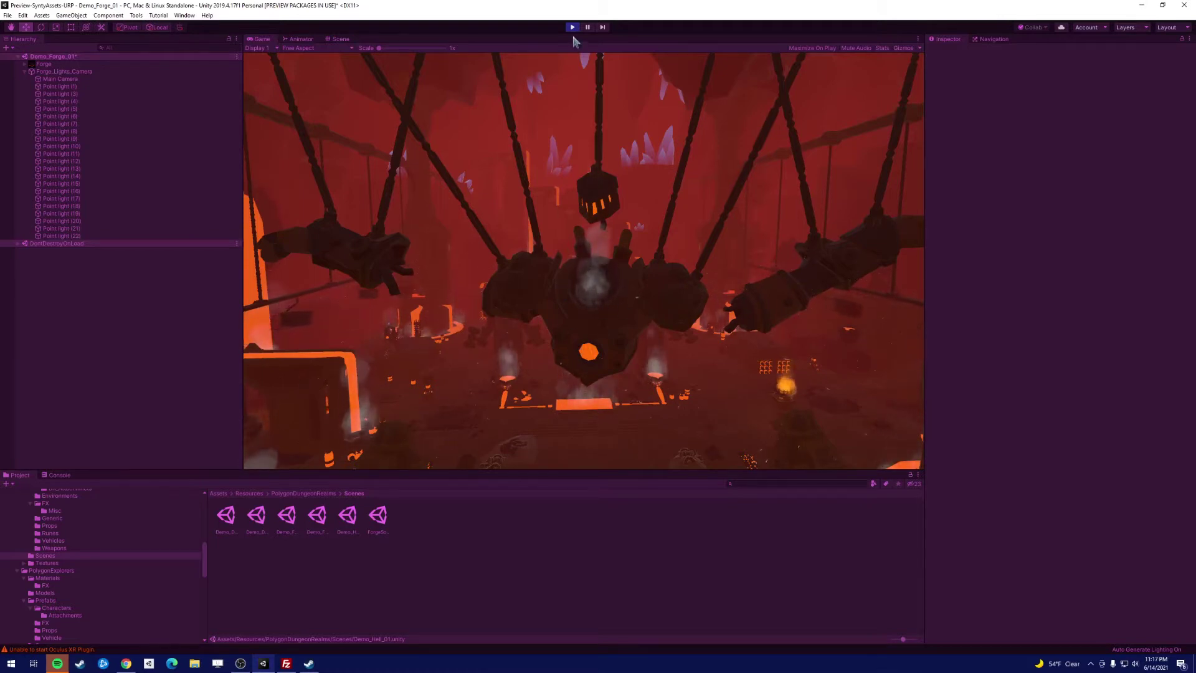
{"action": "key", "text": "ctrl+p"}
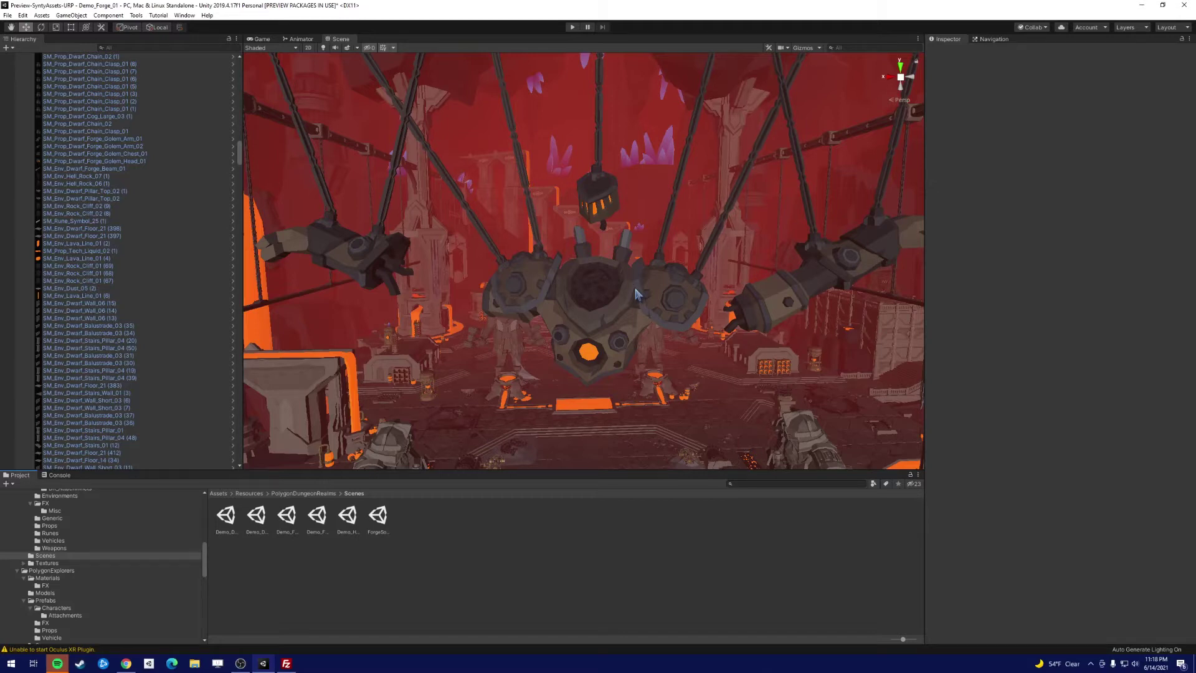
{"action": "right_click_drag", "start_coordinate": [637, 294], "coordinate": [601, 270]}
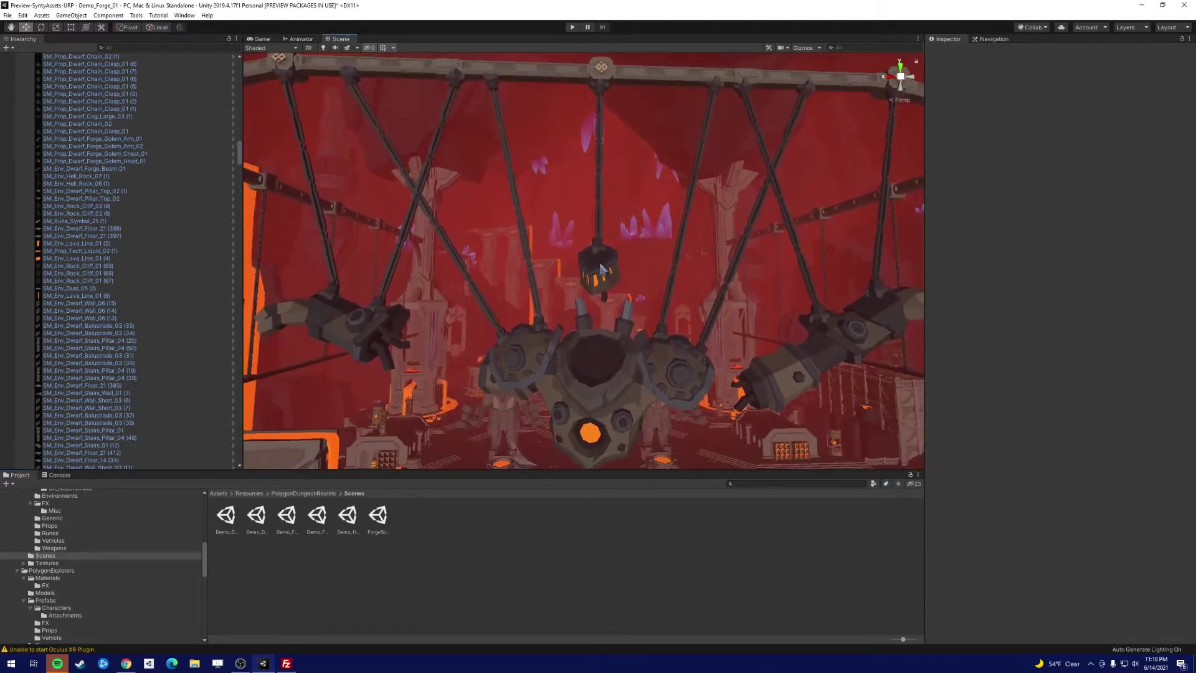
{"action": "left_click", "coordinate": [602, 269]}
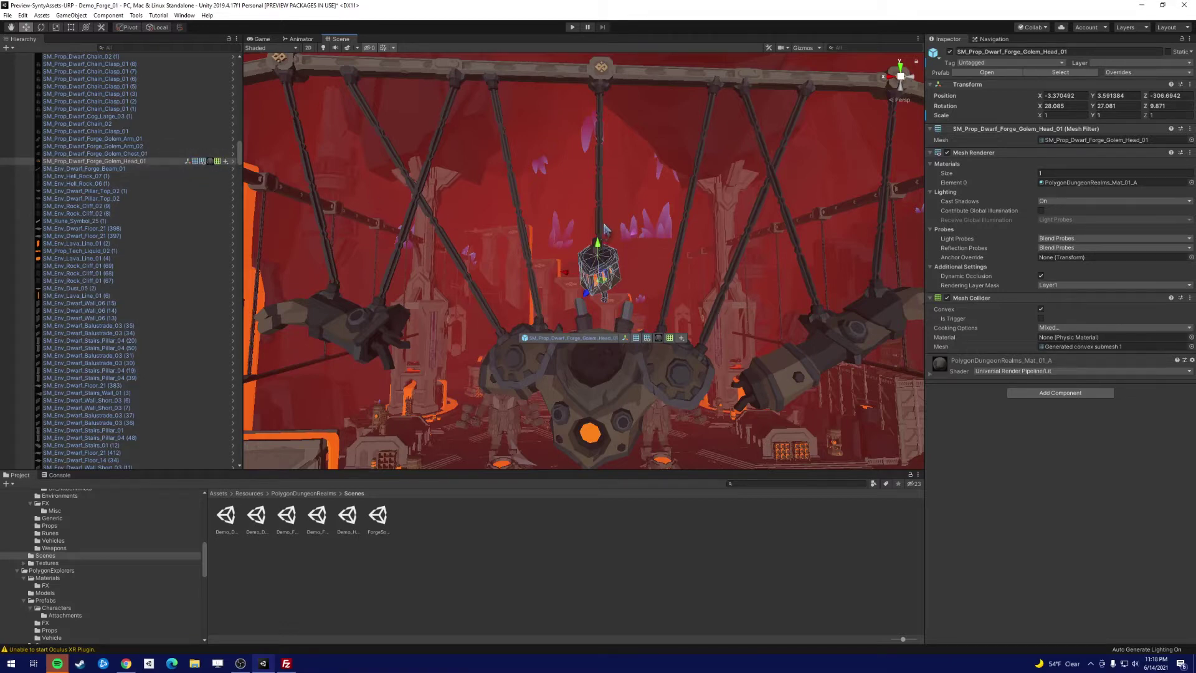
{"action": "right_click_drag", "start_coordinate": [634, 240], "coordinate": [670, 251]}
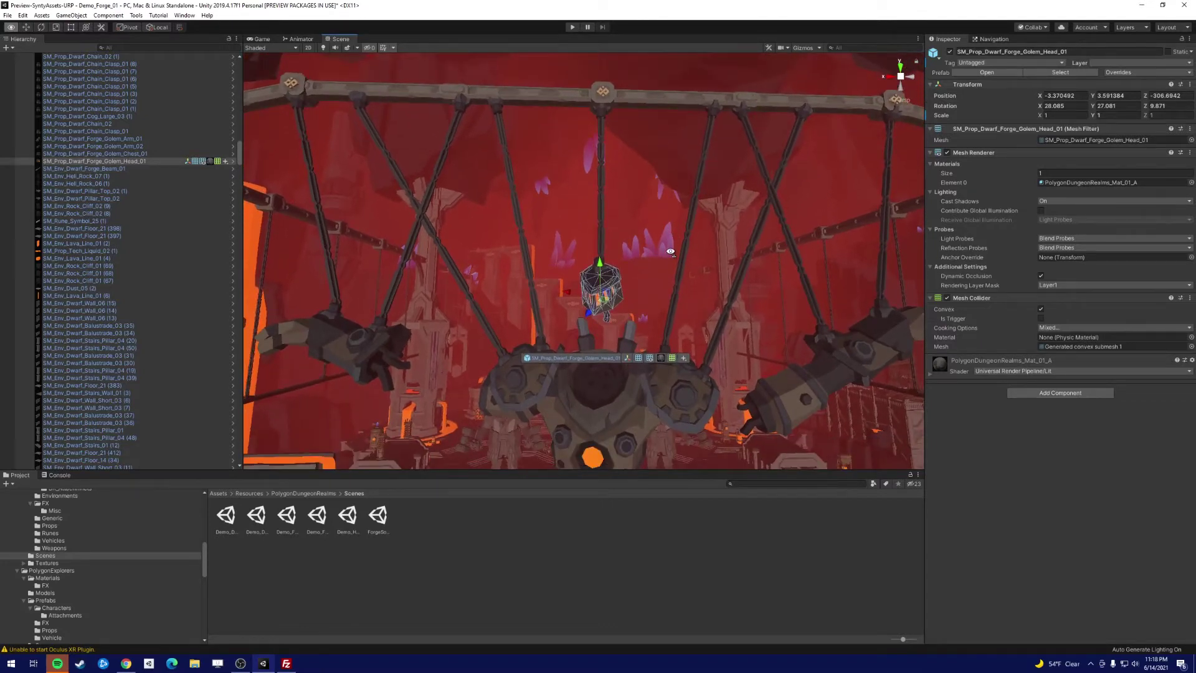
{"action": "right_click_drag", "start_coordinate": [670, 251], "coordinate": [678, 253]}
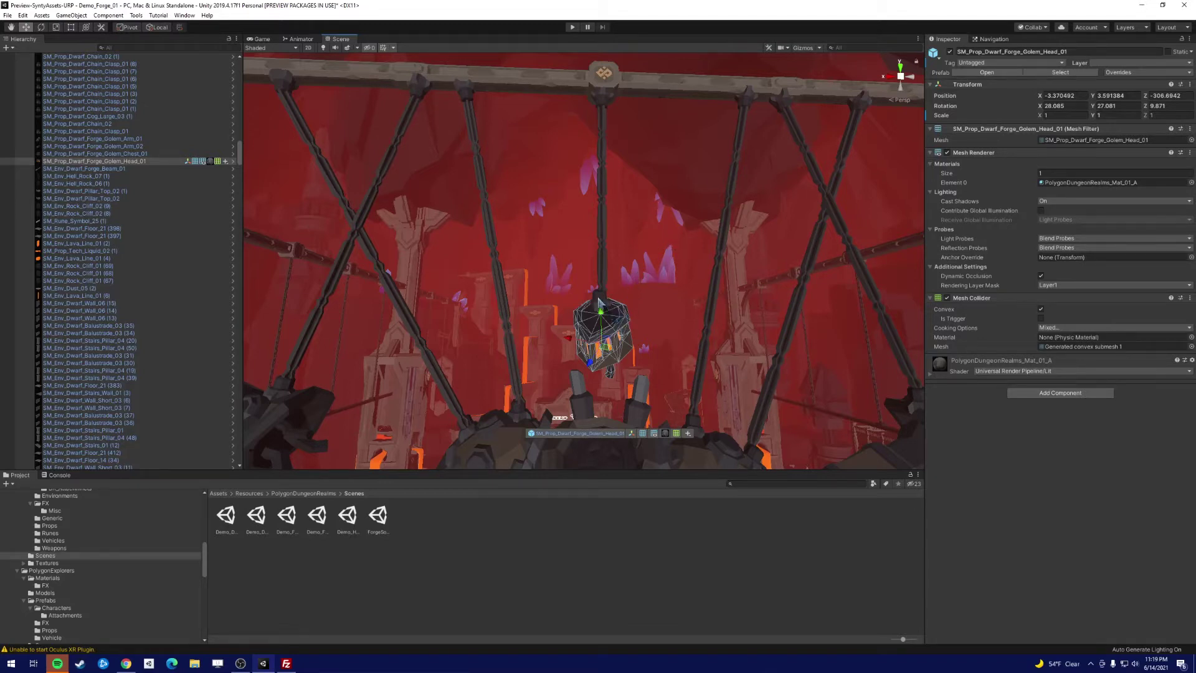
Add the lower and top chain clasps to the golem head selection in the Hierarchy.
{"action": "left_click", "coordinate": [598, 300], "text": "shift"}
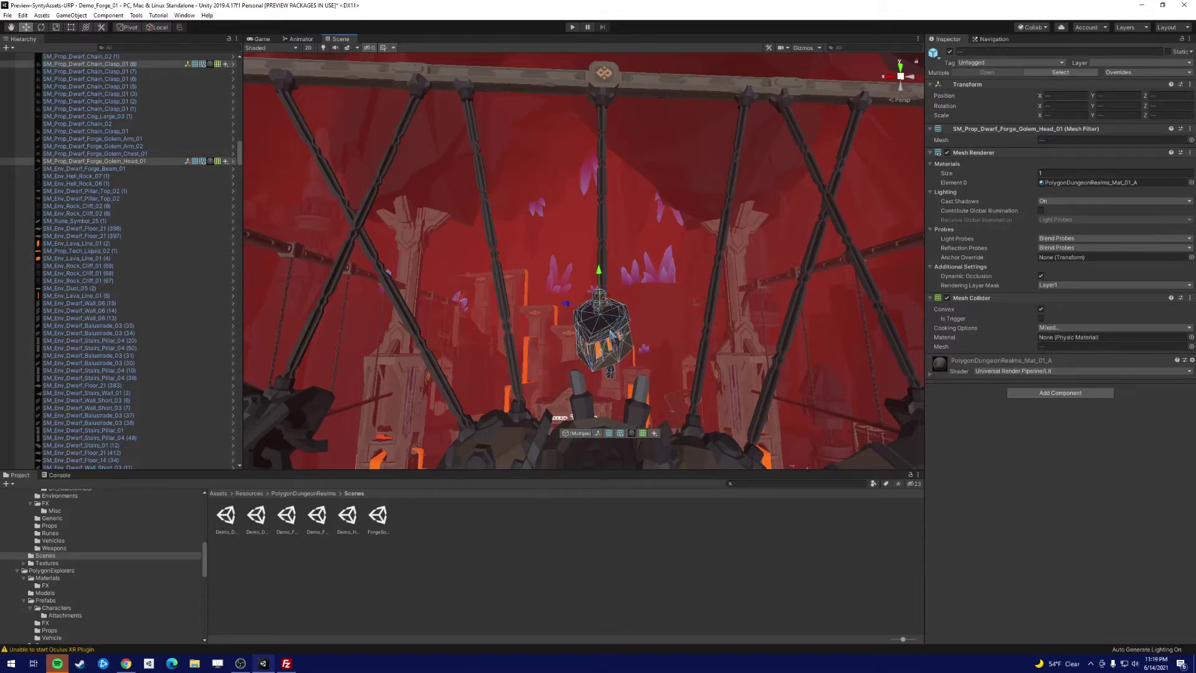
{"action": "left_click", "coordinate": [608, 334]}
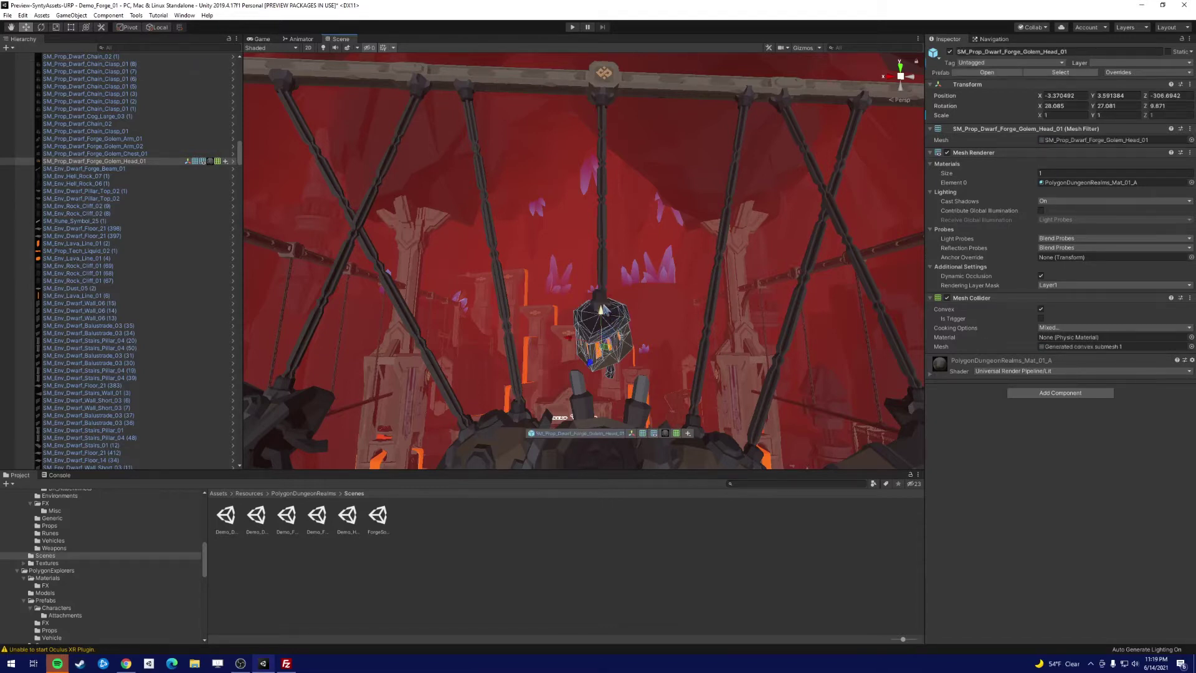
{"action": "left_click", "coordinate": [602, 301], "text": "shift"}
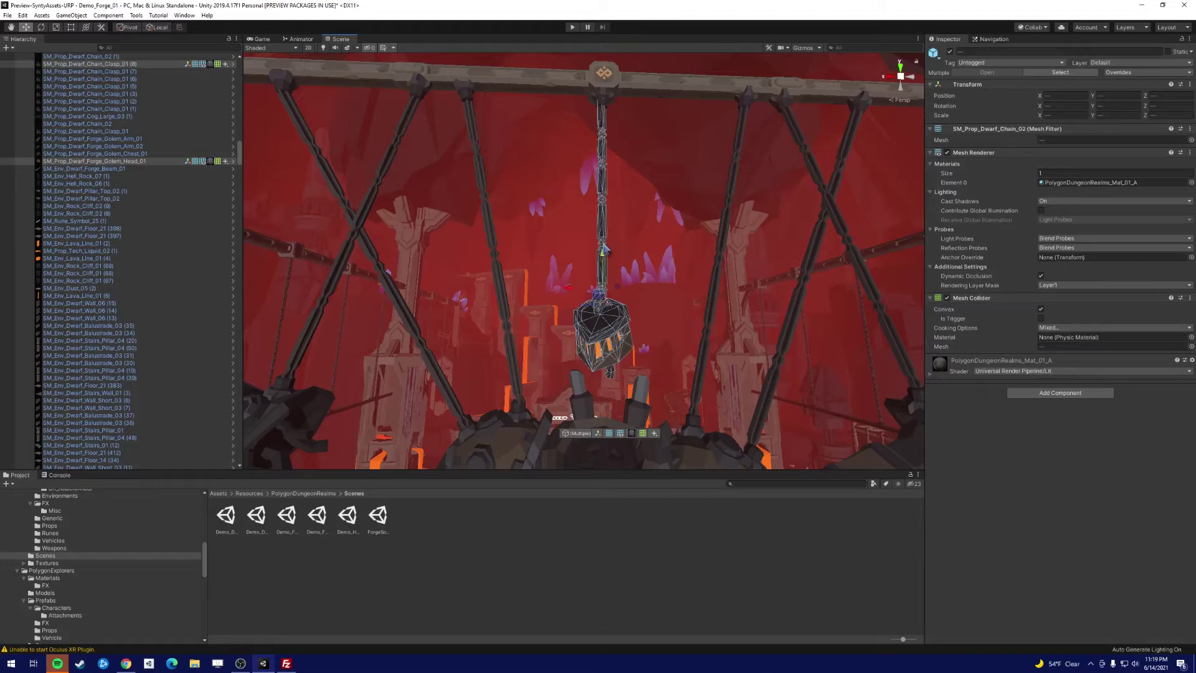
{"action": "left_click", "coordinate": [605, 99], "text": "shift"}
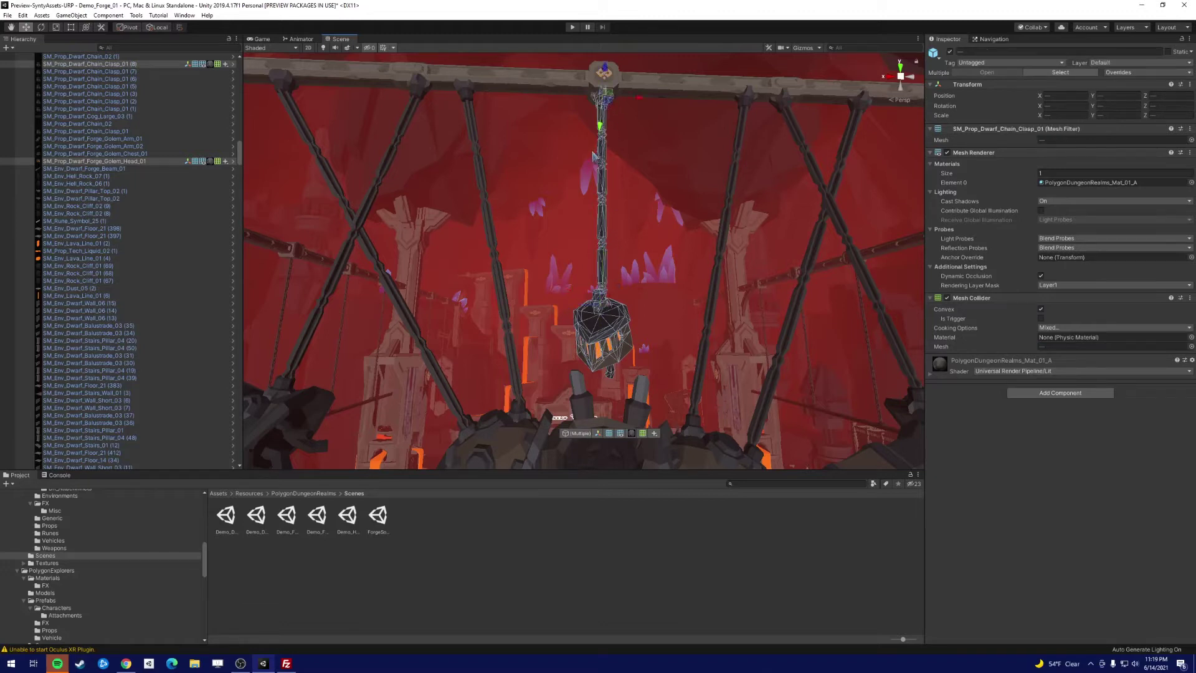
{"action": "scroll", "coordinate": [166, 166], "scroll_direction": "up", "scroll_amount": 10}
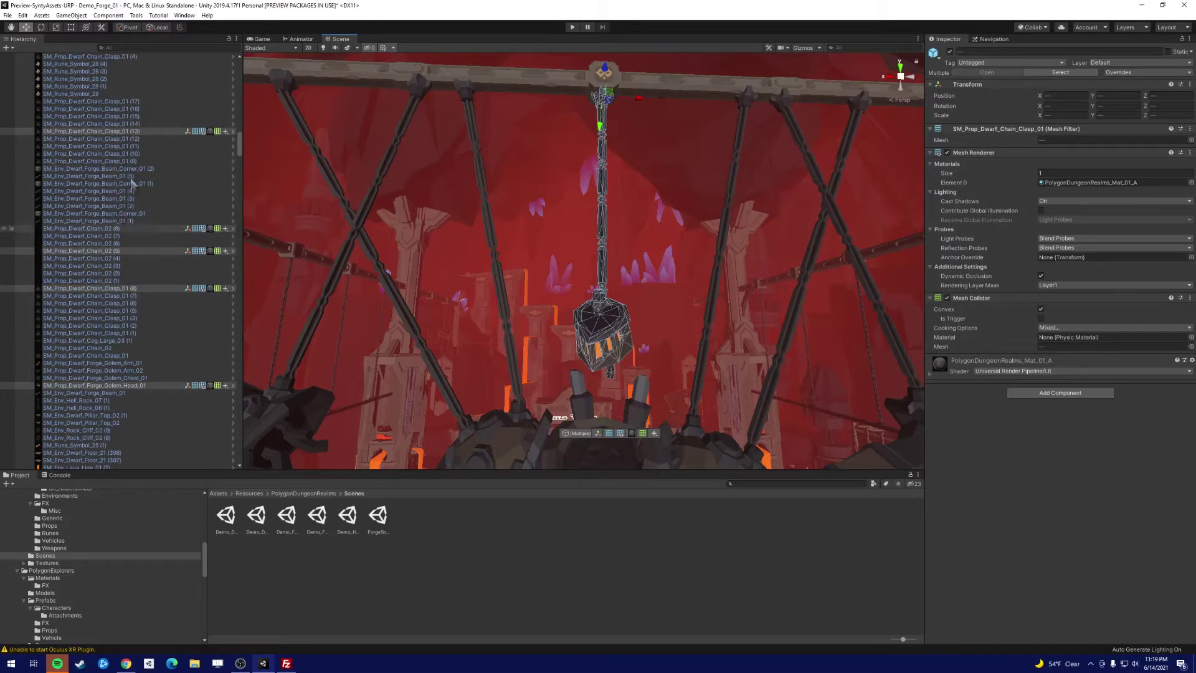
{"action": "left_click", "coordinate": [152, 386]}
{"action": "right_click", "coordinate": [153, 390]}
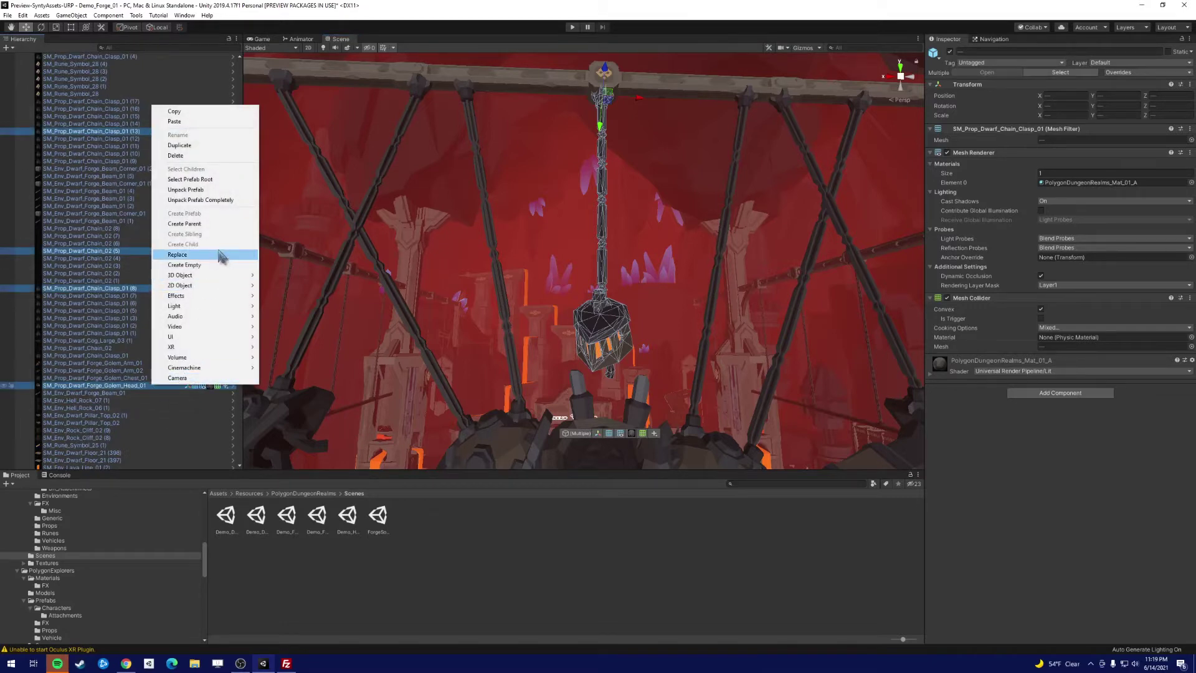
Create an empty parent for the selected objects and rename it 'Head'.
{"action": "left_click", "coordinate": [224, 228]}
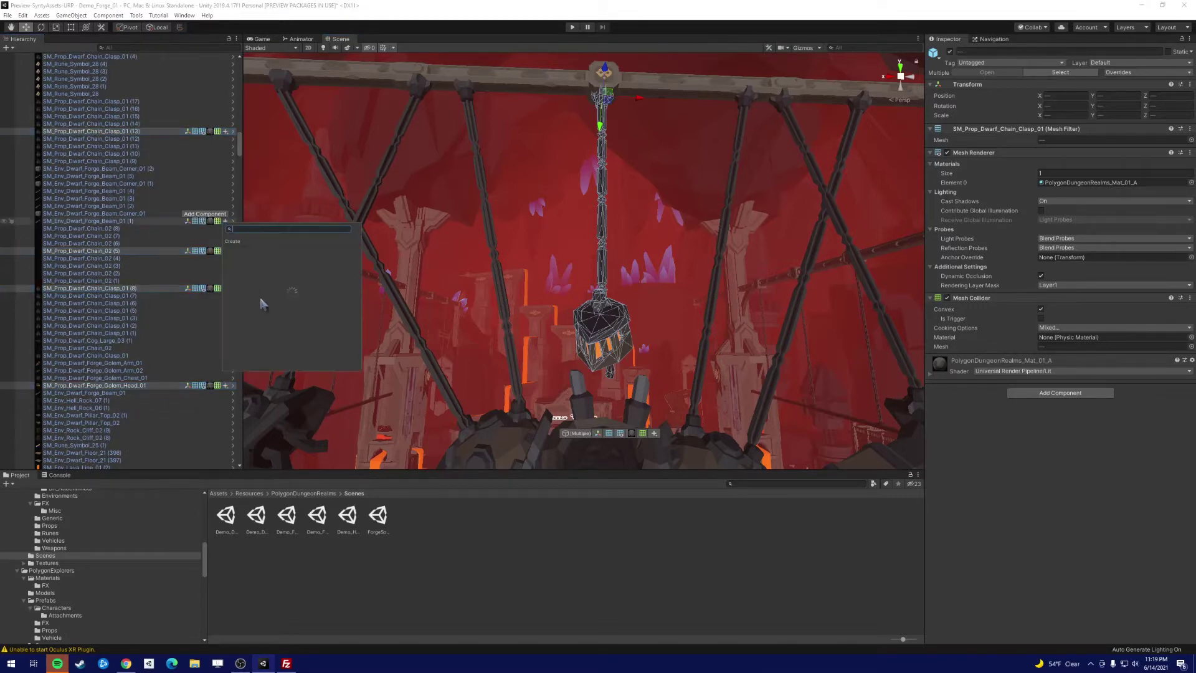
{"action": "left_click", "coordinate": [256, 358]}
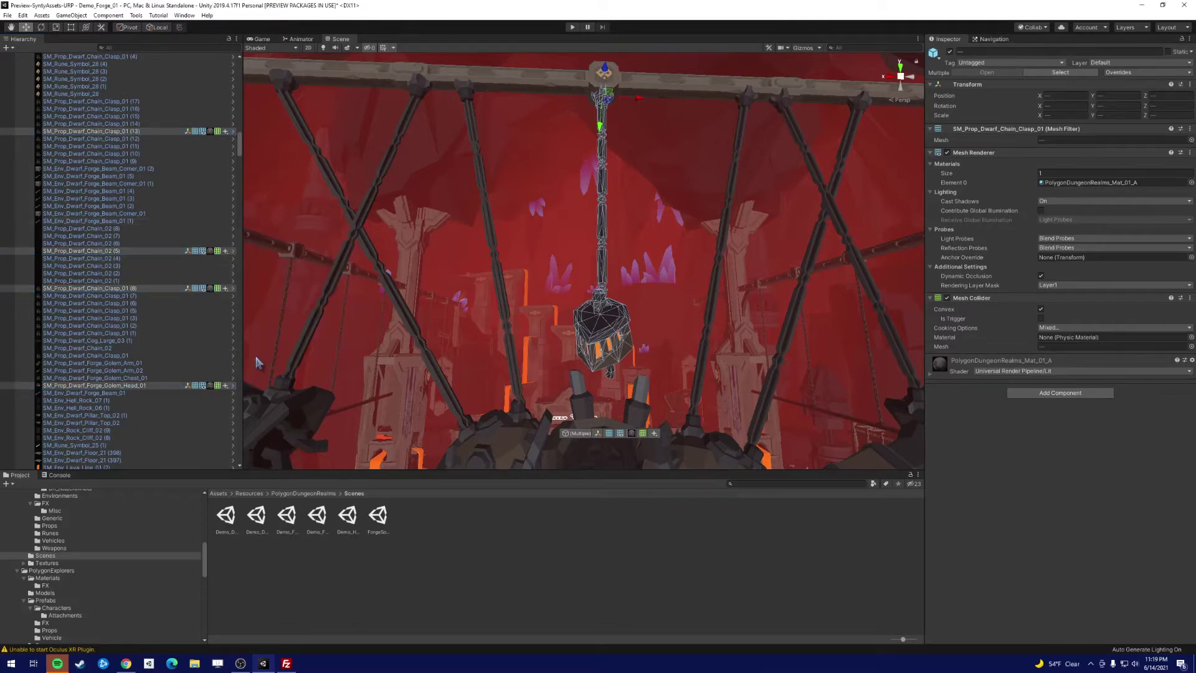
{"action": "scroll", "coordinate": [155, 386], "scroll_direction": "down", "scroll_amount": 2}
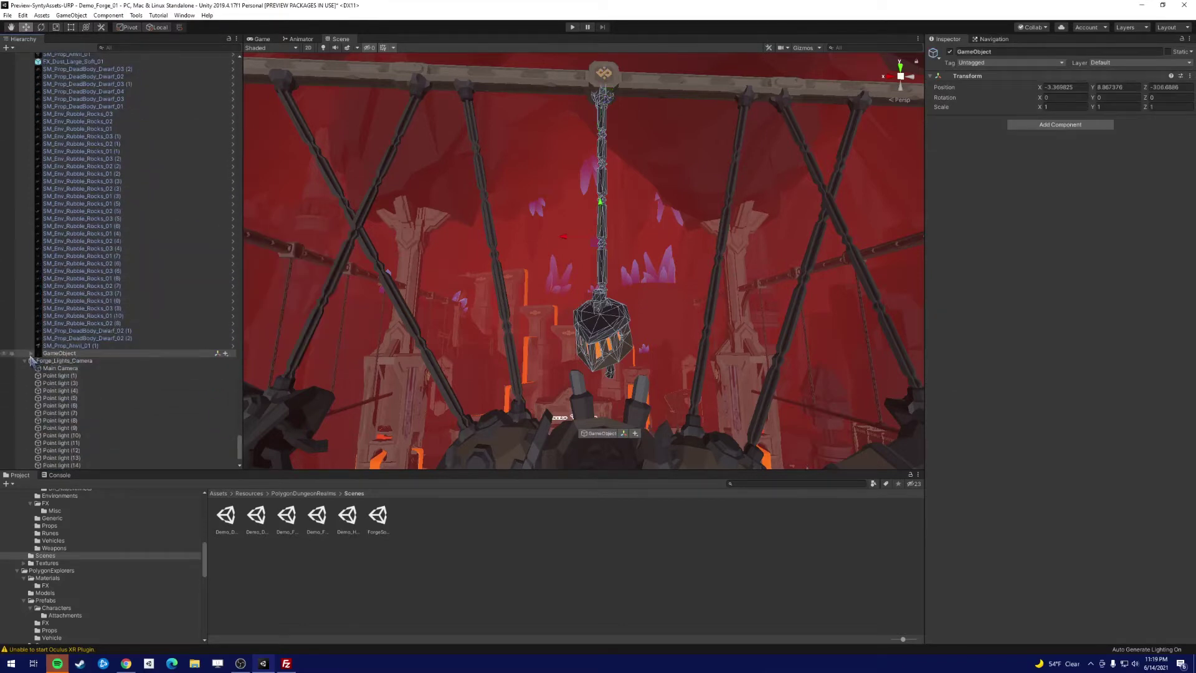
{"action": "left_click", "coordinate": [31, 353]}
{"action": "right_click", "coordinate": [70, 354]}
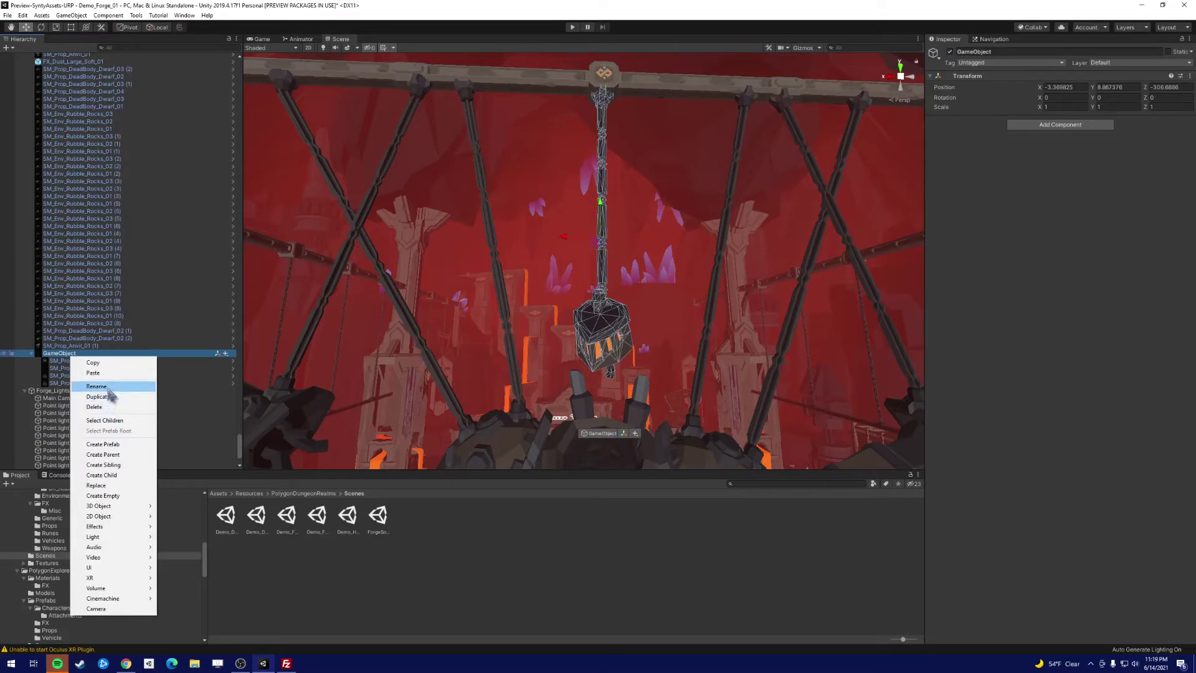
{"action": "left_click", "coordinate": [109, 389]}
{"action": "type", "text": "Head"}
{"action": "key", "text": "Return"}
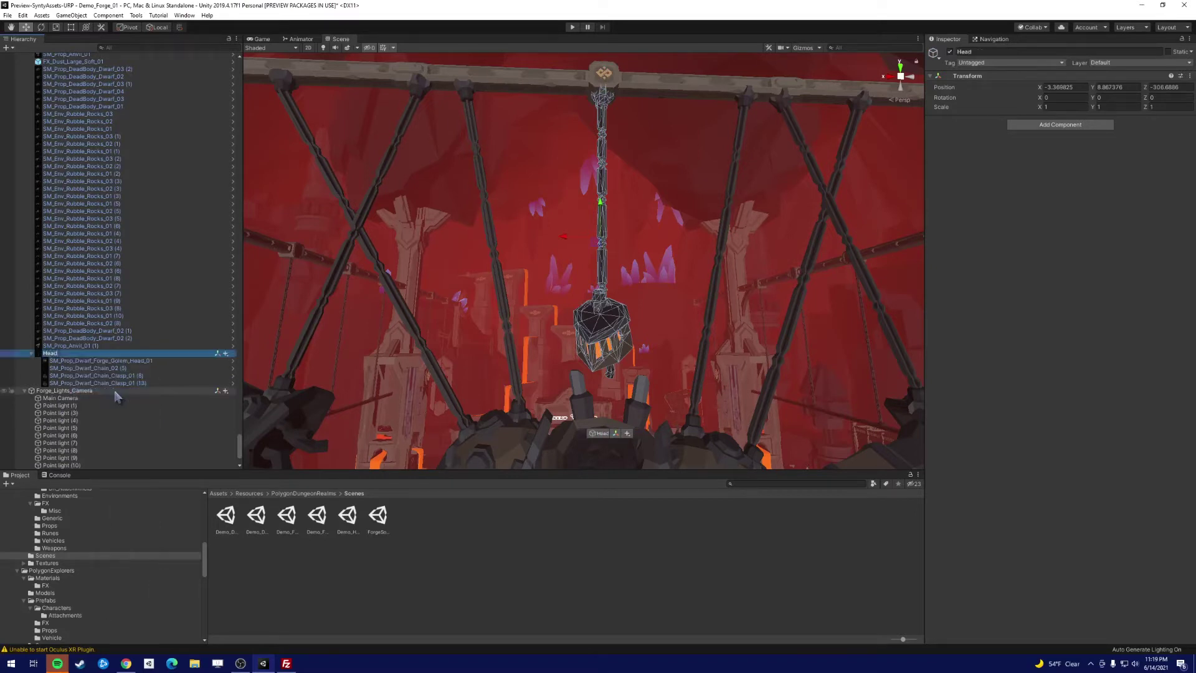
Nest SM_Prop_Dwarf_Chain_02 (5) under the top chain clasp, then reselect the golem head.
{"action": "scroll", "coordinate": [165, 361], "scroll_direction": "down", "scroll_amount": 1}
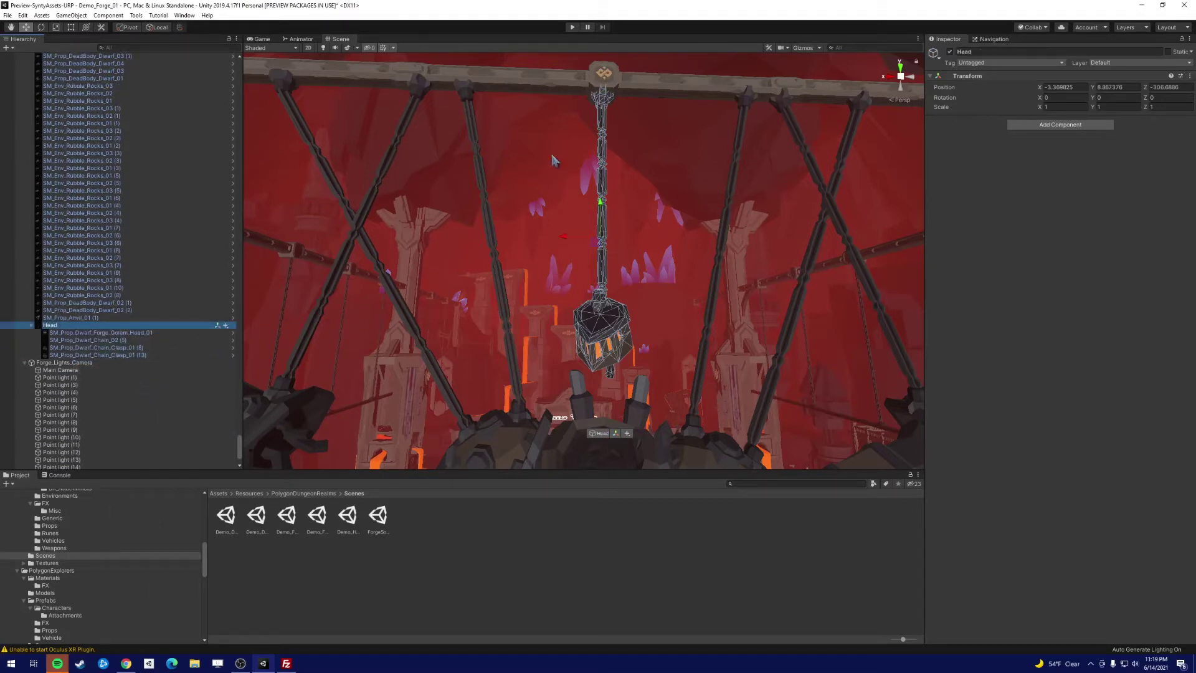
{"action": "left_click", "coordinate": [608, 97]}
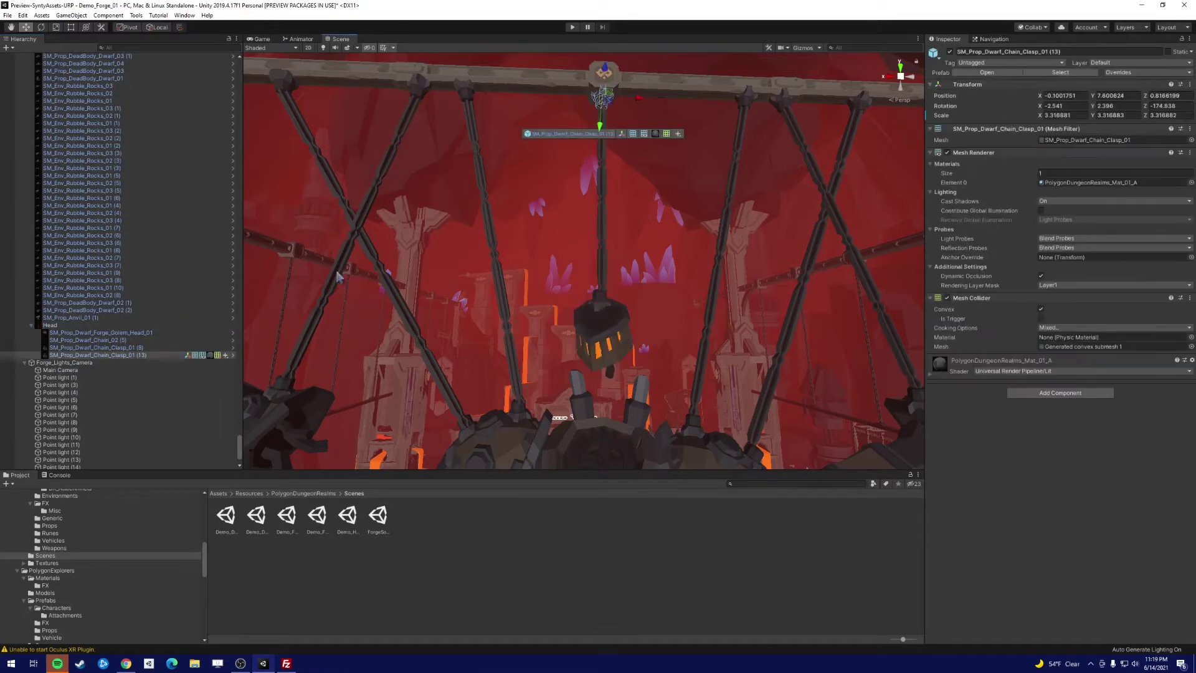
{"action": "left_click_drag", "start_coordinate": [94, 340], "coordinate": [132, 355]}
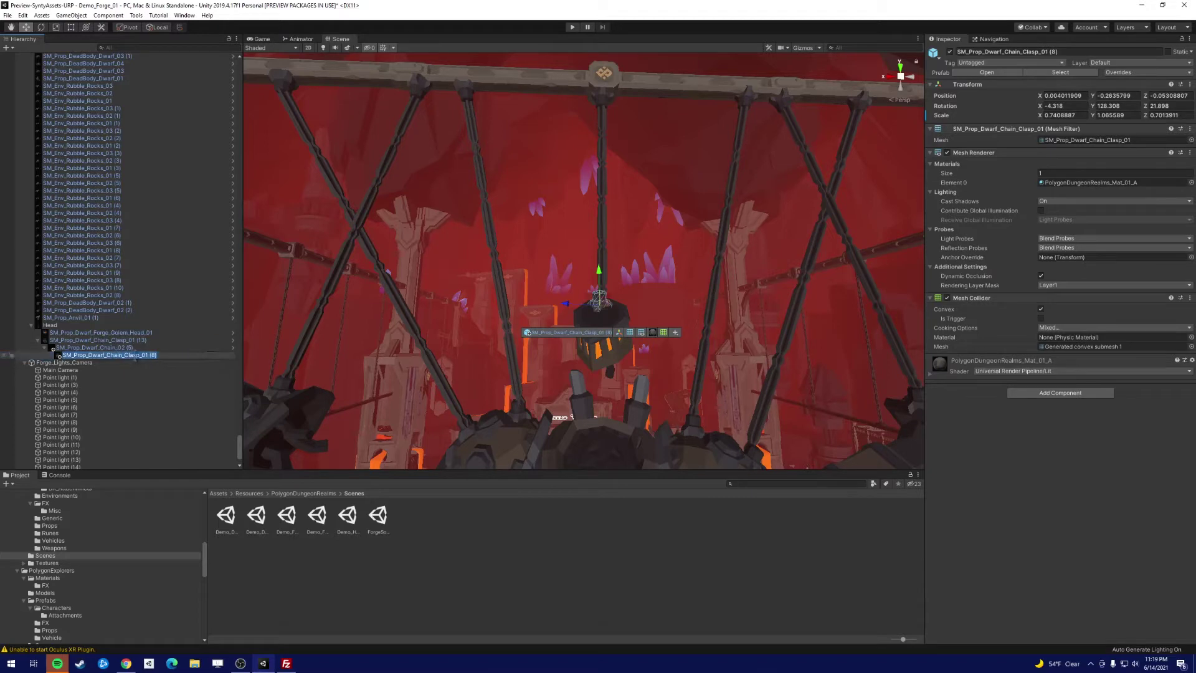
{"action": "left_click", "coordinate": [103, 333]}
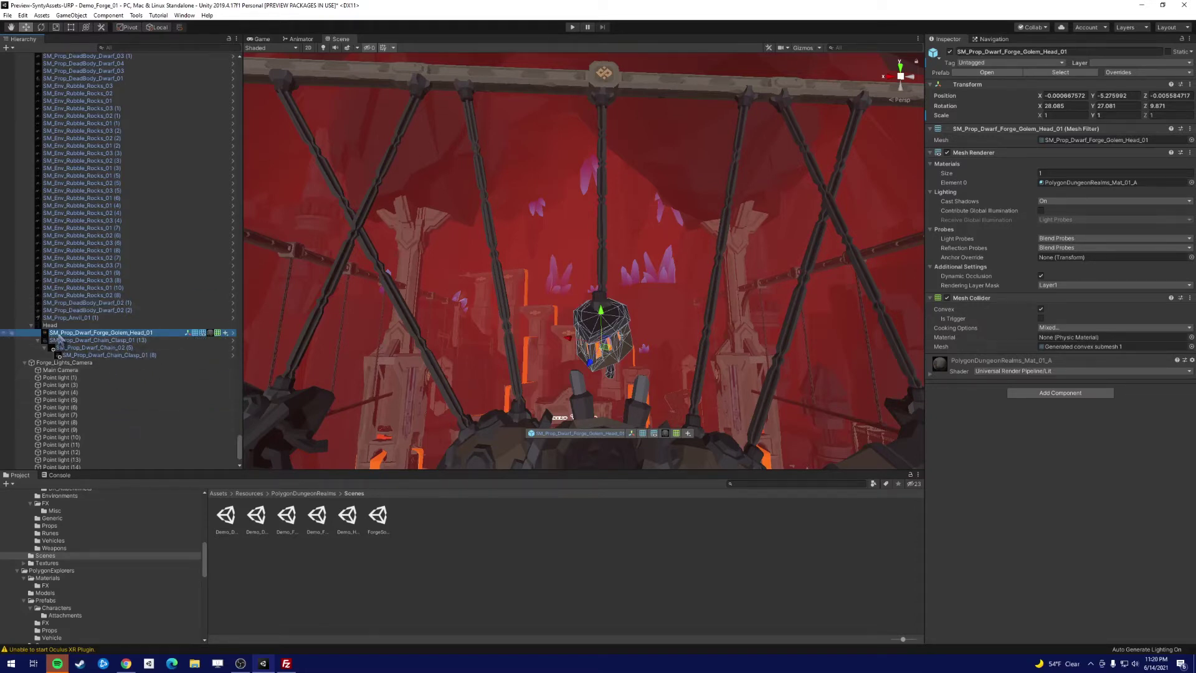
Select both chain clasps and turn off their Mesh Collider.
{"action": "left_click", "coordinate": [103, 340]}
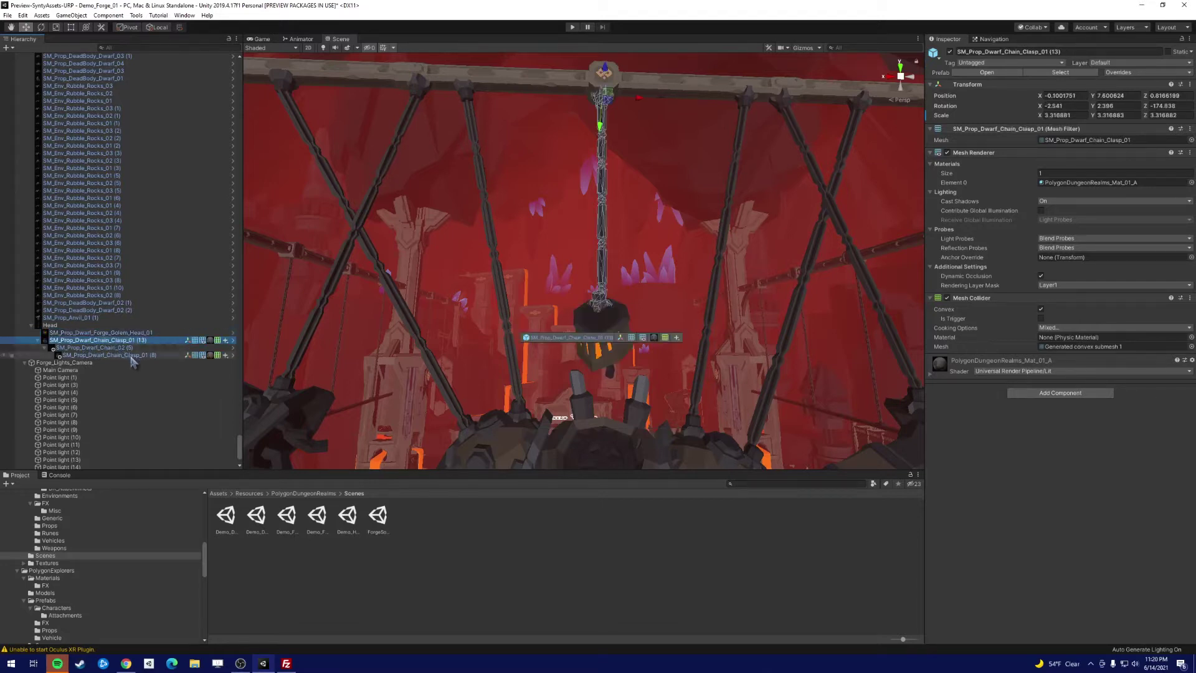
{"action": "left_click", "coordinate": [128, 355], "text": "ctrl"}
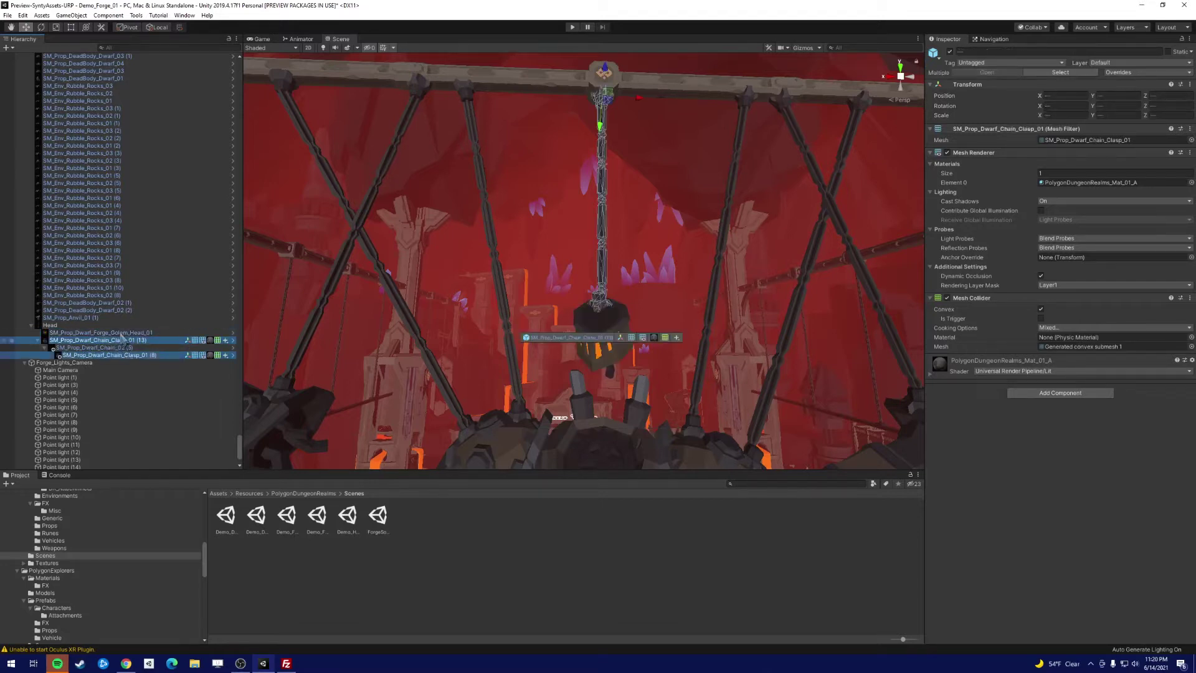
{"action": "left_click", "coordinate": [948, 299]}
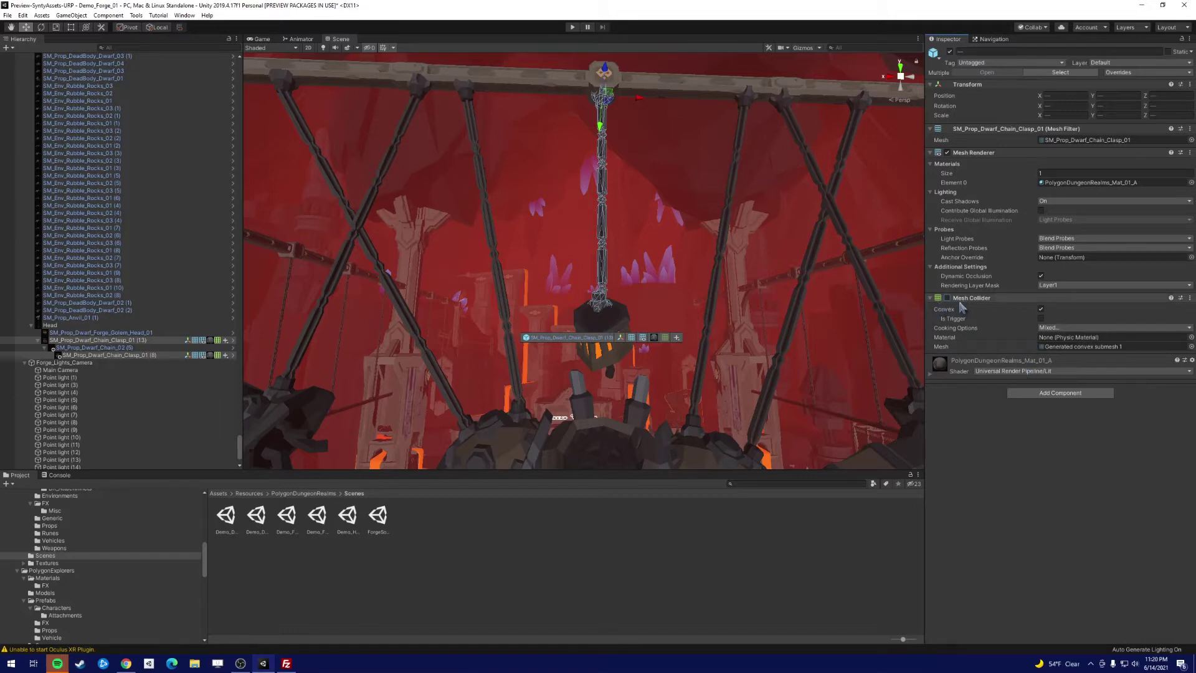
Add a Rigidbody to both clasps and tick Is Kinematic.
{"action": "left_click", "coordinate": [1048, 393]}
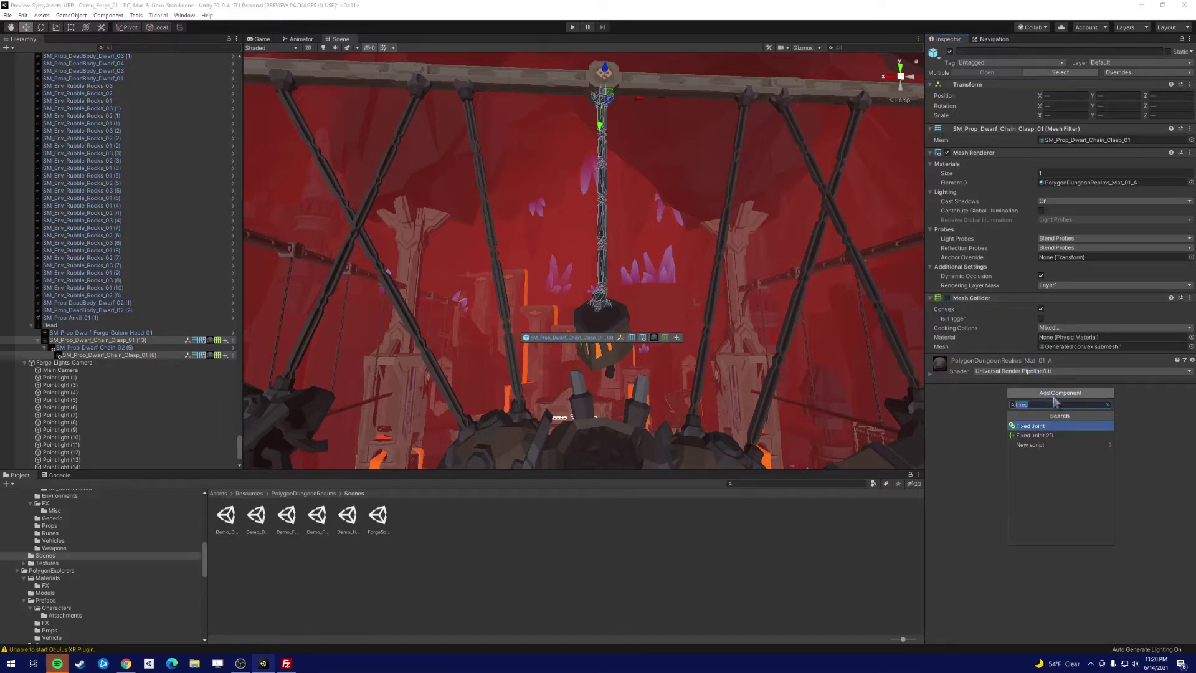
{"action": "type", "text": "rigidbody"}
{"action": "key", "text": "Return"}
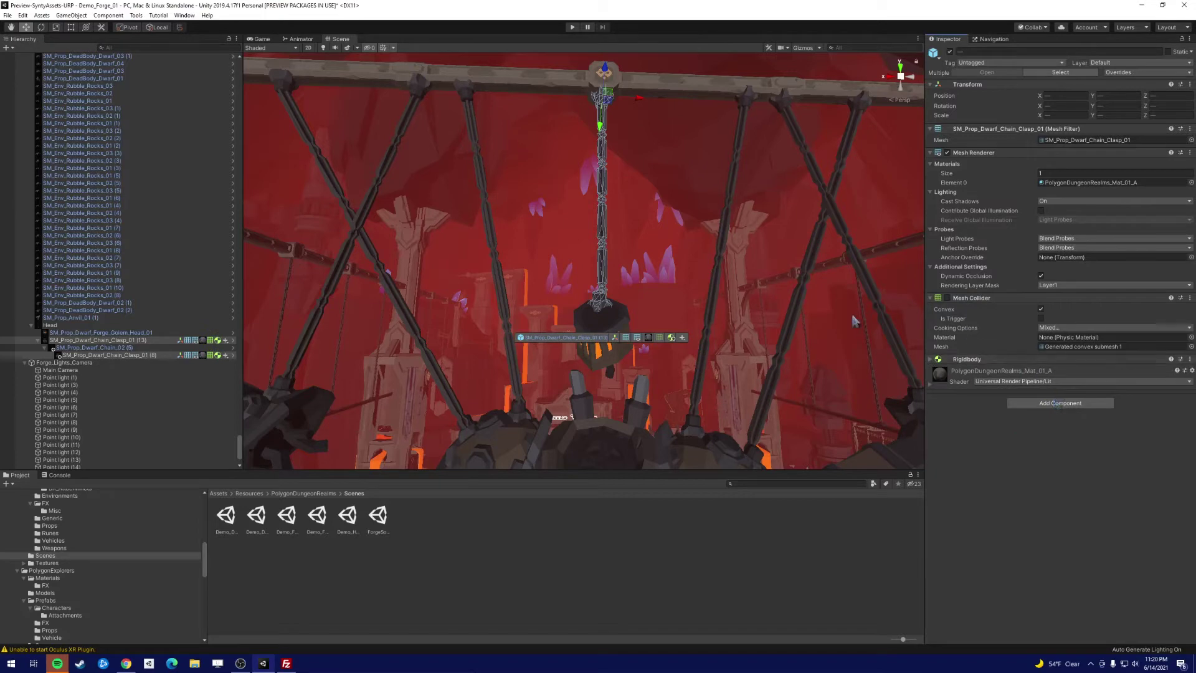
{"action": "left_click", "coordinate": [931, 360]}
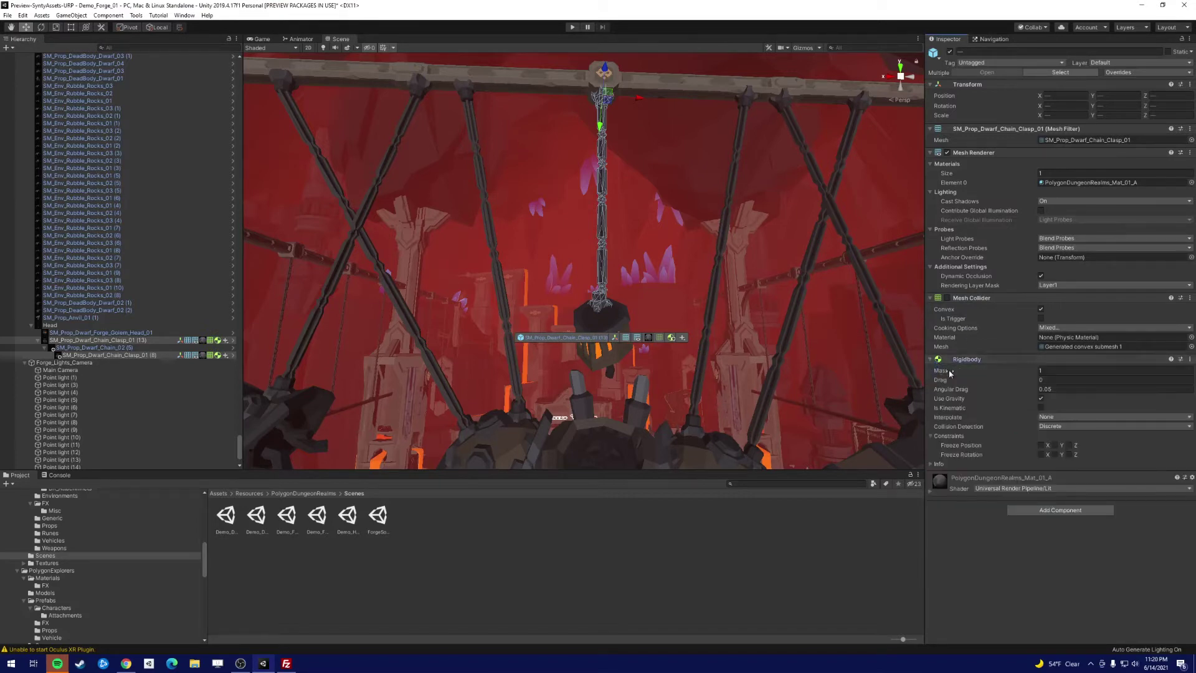
{"action": "left_click", "coordinate": [1041, 408]}
{"action": "left_click", "coordinate": [137, 349]}
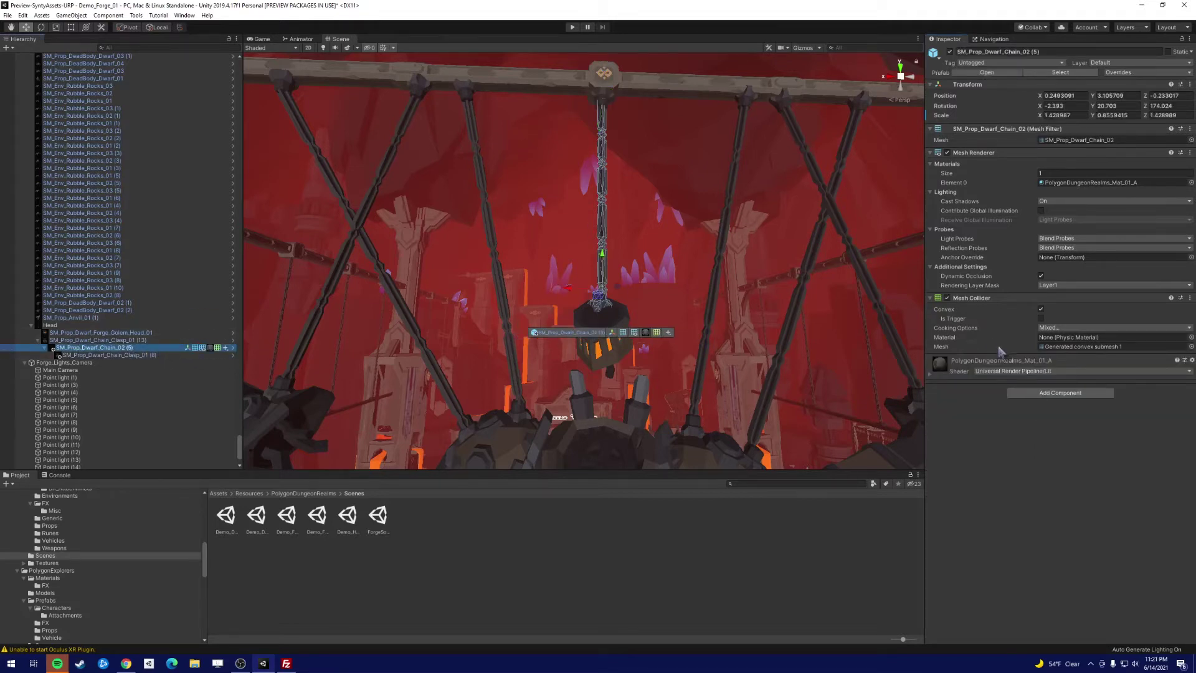
Add a Configurable Joint to the chain link SM_Prop_Dwarf_Chain_02 (5).
{"action": "left_click", "coordinate": [1056, 393]}
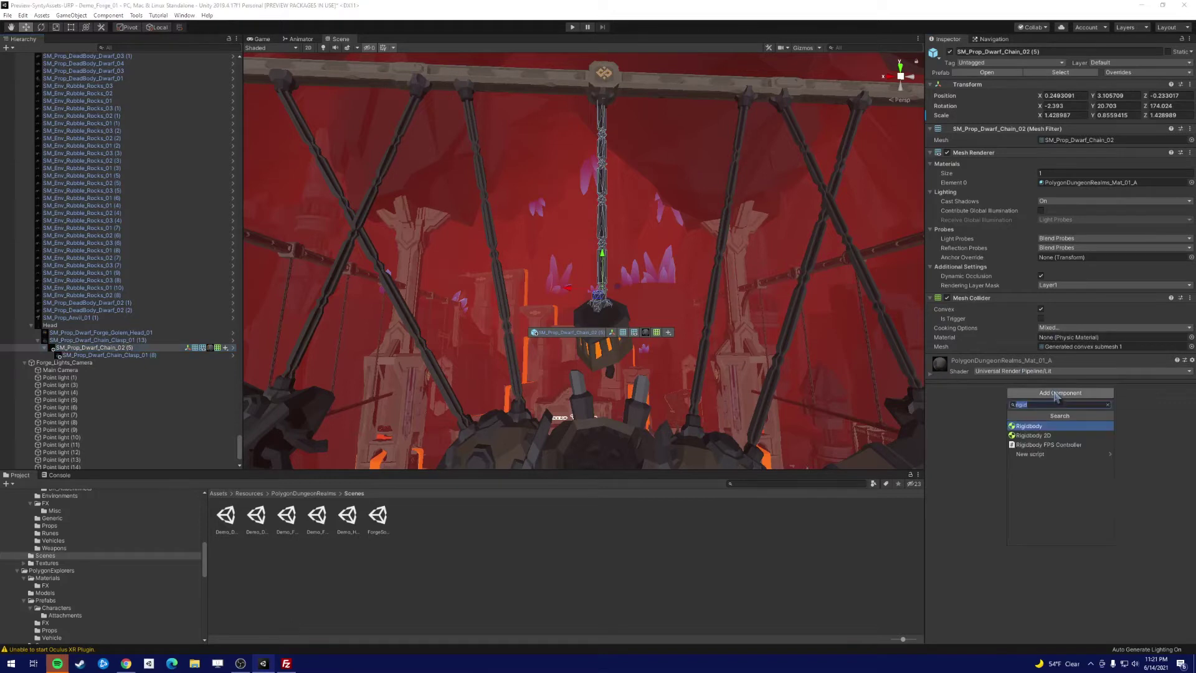
{"action": "type", "text": "config"}
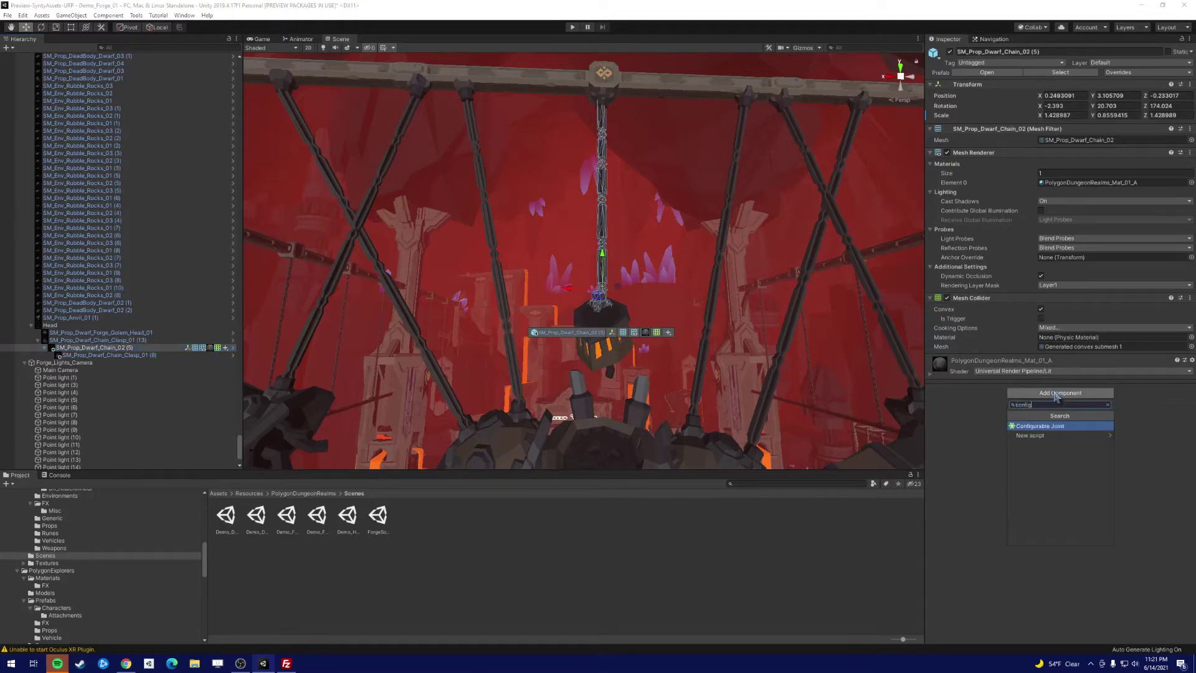
{"action": "key", "text": "Return"}
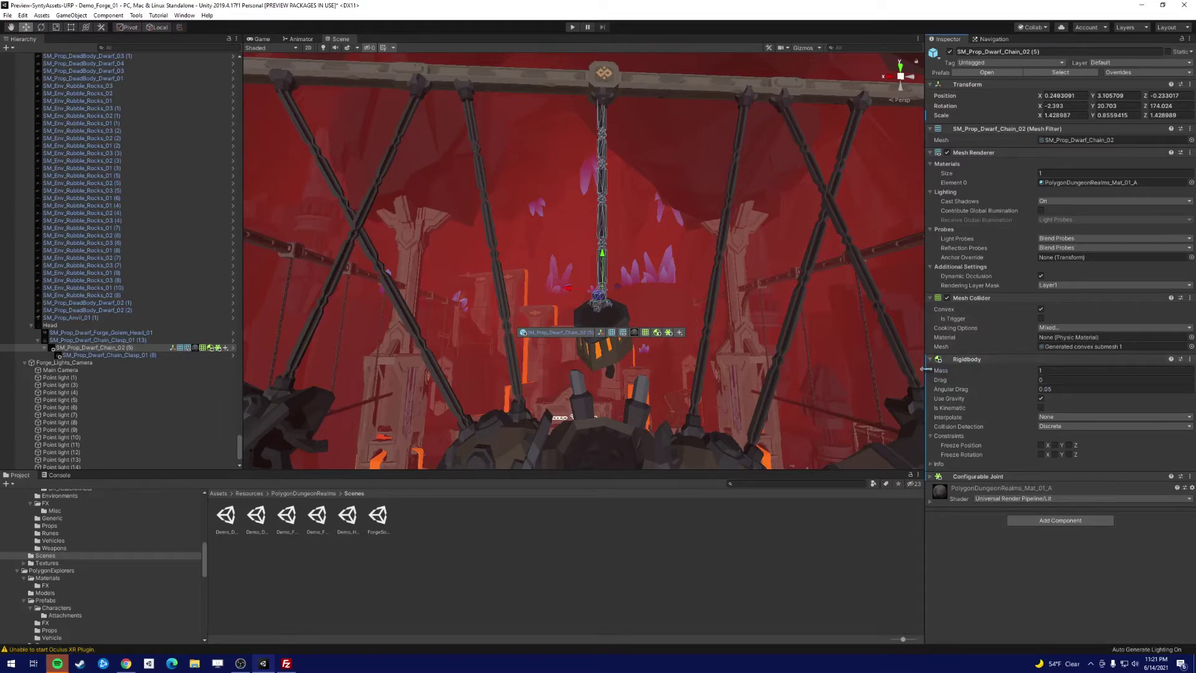
{"action": "left_click", "coordinate": [979, 476]}
{"action": "scroll", "coordinate": [995, 460], "scroll_direction": "down", "scroll_amount": 5}
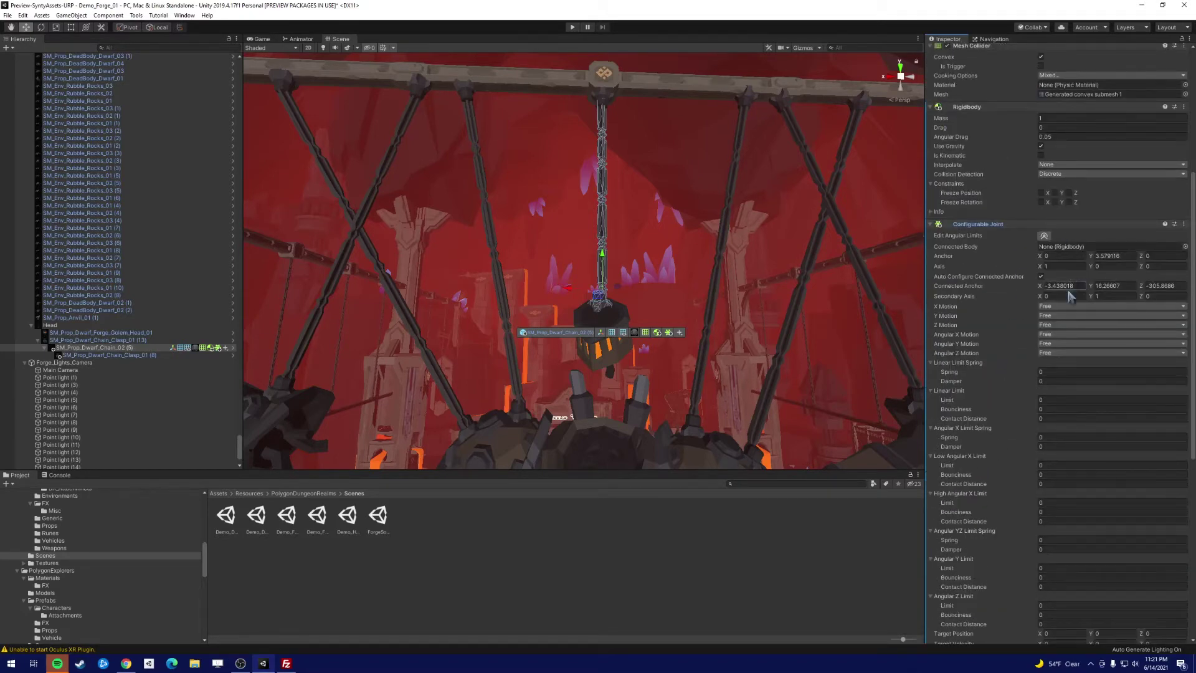
Set X, Y and Z Motion to Locked, keeping Angular Y Motion on Free.
{"action": "left_click", "coordinate": [1062, 307]}
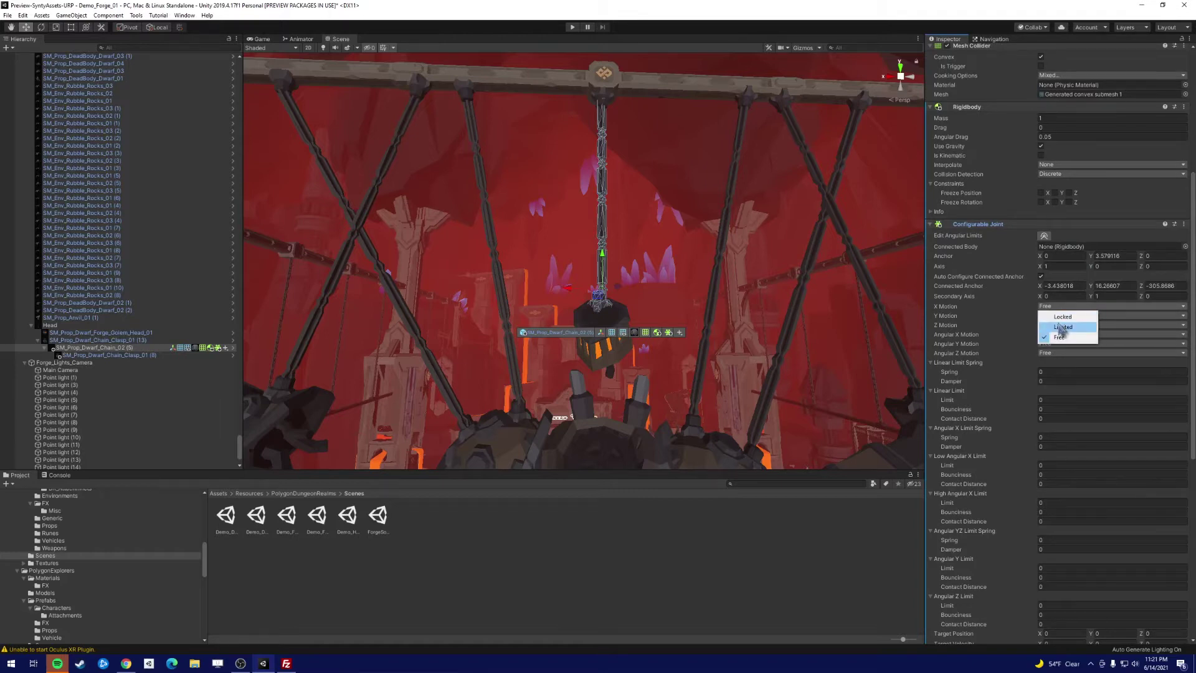
{"action": "left_click", "coordinate": [1062, 317]}
{"action": "left_click", "coordinate": [1062, 315]}
{"action": "left_click", "coordinate": [1062, 326]}
{"action": "left_click", "coordinate": [1059, 325]}
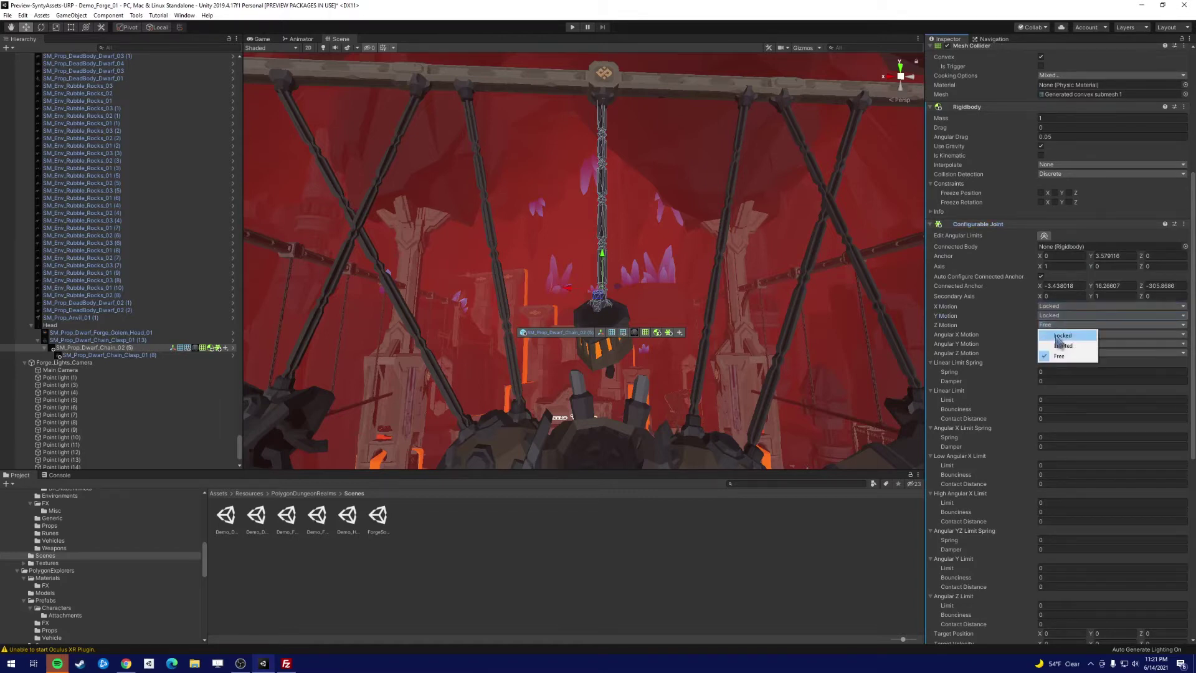
{"action": "left_click", "coordinate": [1059, 336]}
{"action": "left_click", "coordinate": [1050, 344]}
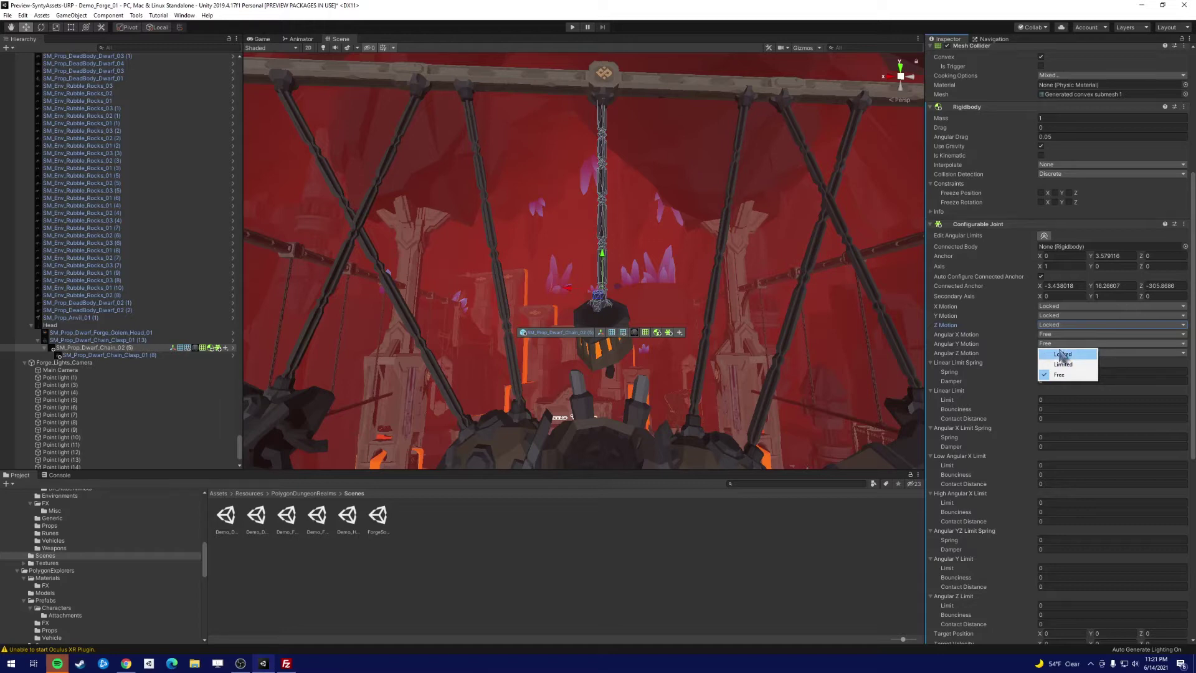
{"action": "left_click", "coordinate": [1061, 354]}
{"action": "left_click", "coordinate": [1062, 344]}
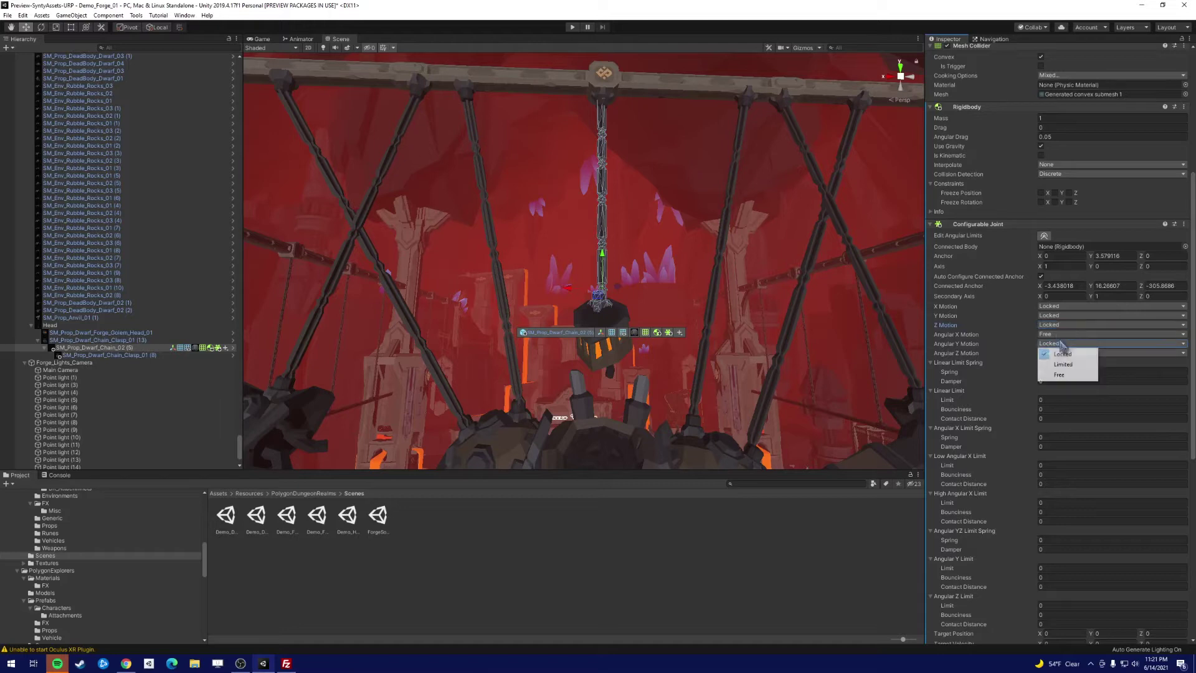
{"action": "left_click", "coordinate": [1067, 375]}
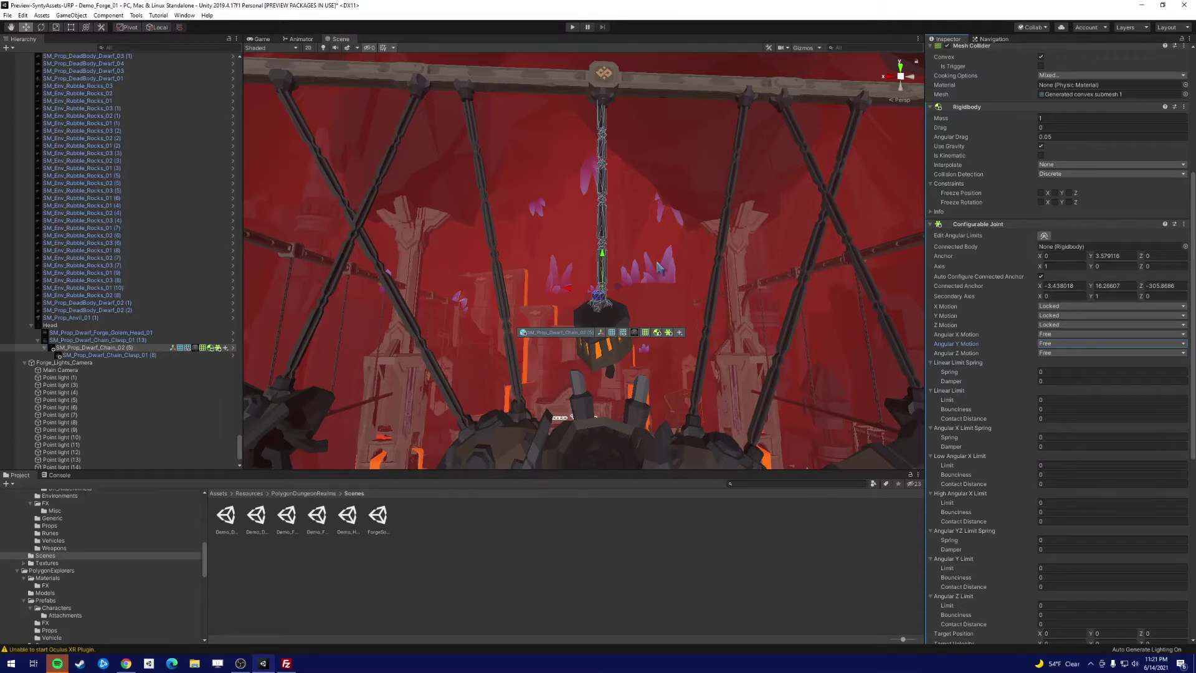
Frame the hanging chain up to the top beam and select the chain clasp.
{"action": "right_click_drag", "start_coordinate": [659, 267], "coordinate": [685, 327]}
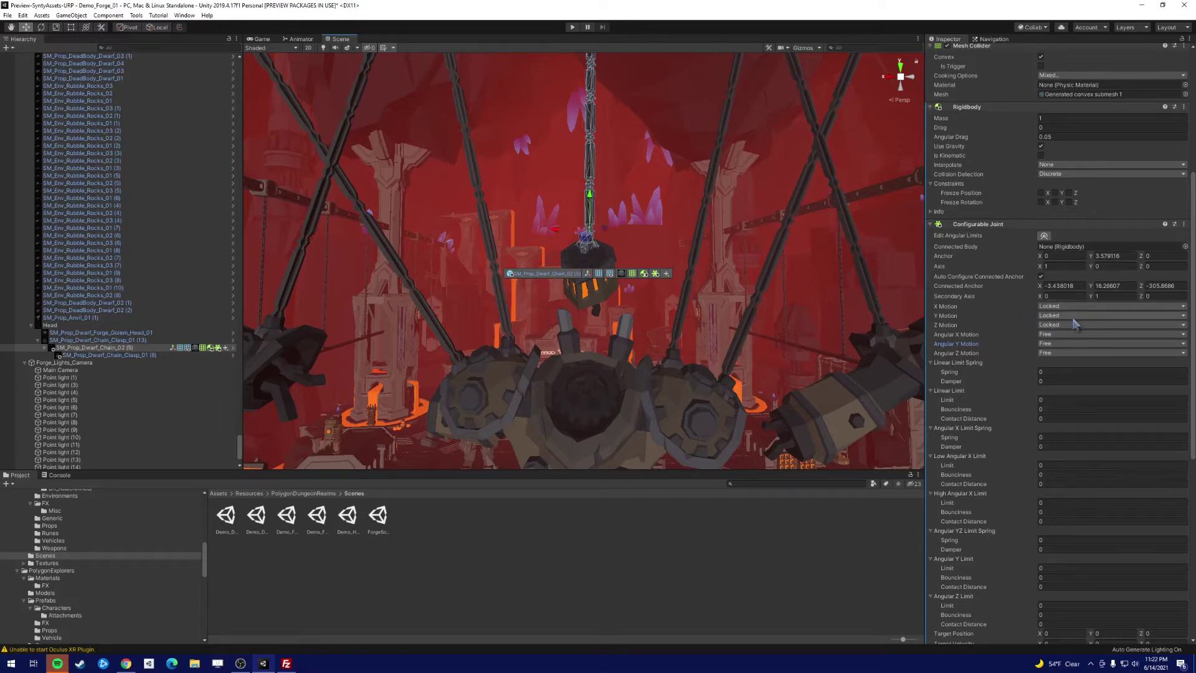
{"action": "right_click_drag", "start_coordinate": [717, 225], "coordinate": [790, 208]}
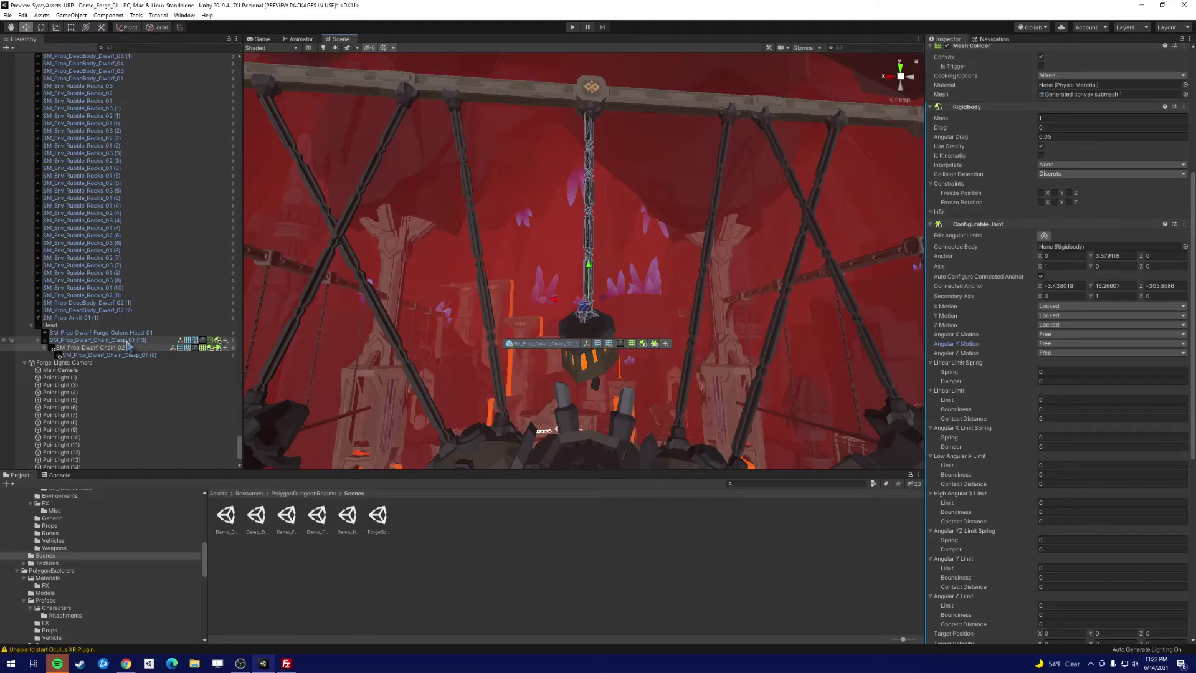
{"action": "left_click", "coordinate": [126, 341]}
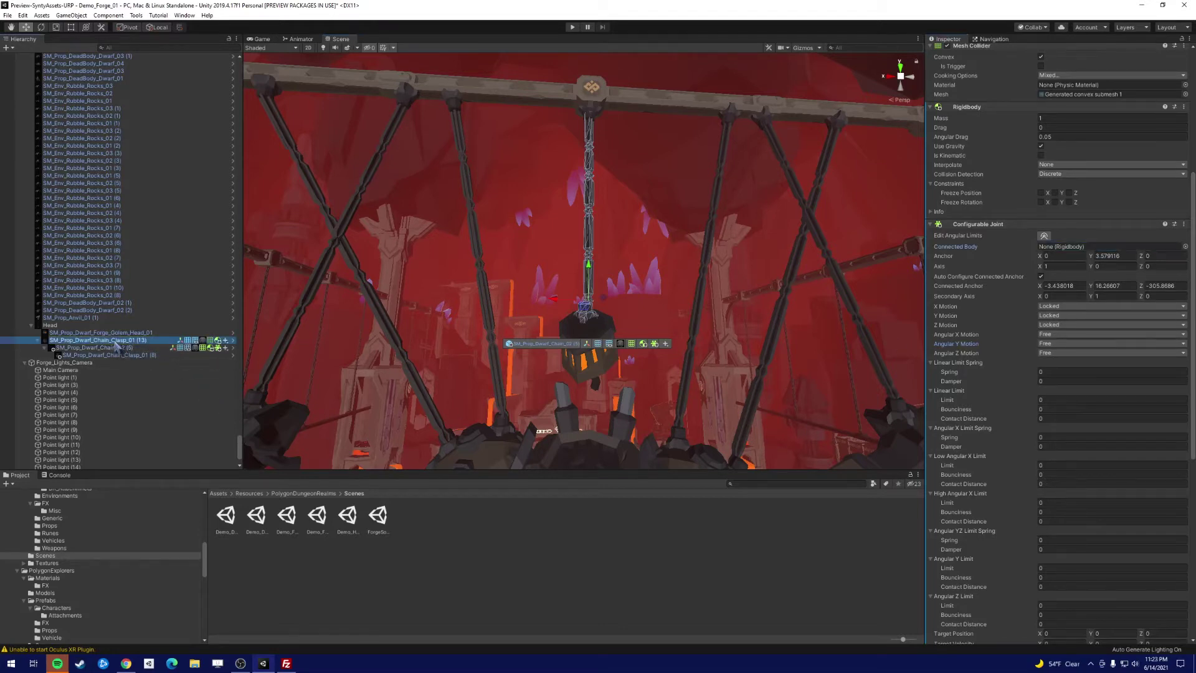
Set SM_Prop_Dwarf_Chain_Clasp_01 (13) as the joint's Connected Body and turn on Gizmos.
{"action": "left_click_drag", "start_coordinate": [116, 343], "coordinate": [1062, 250]}
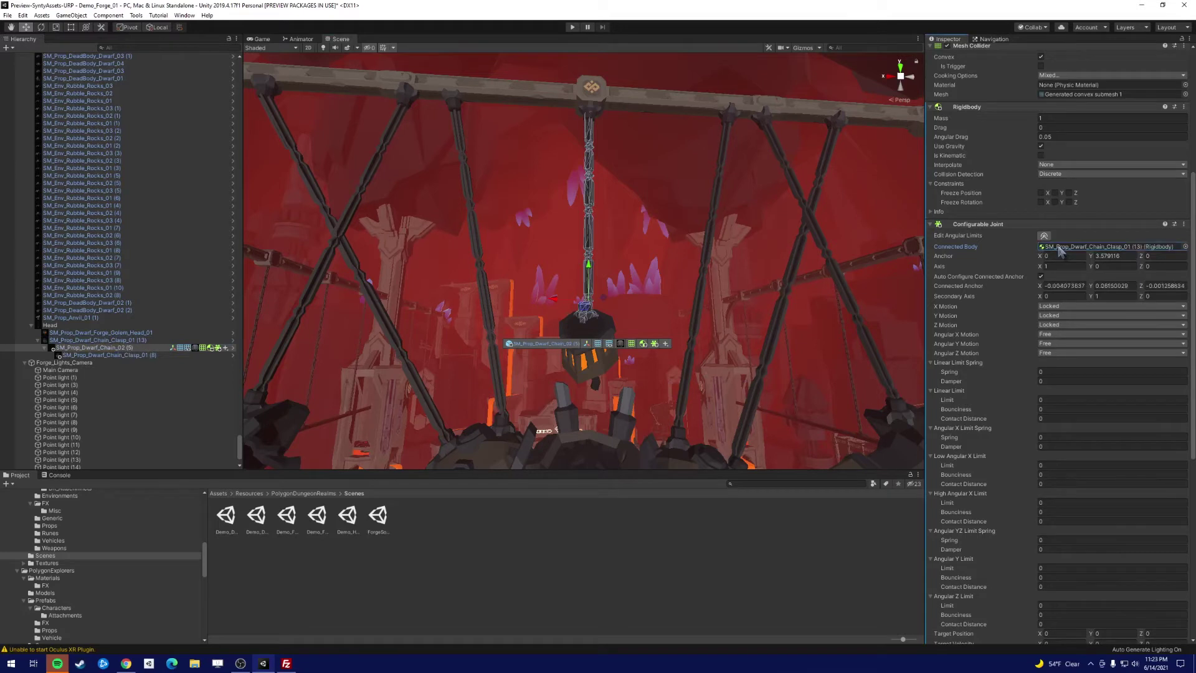
{"action": "left_click", "coordinate": [805, 48]}
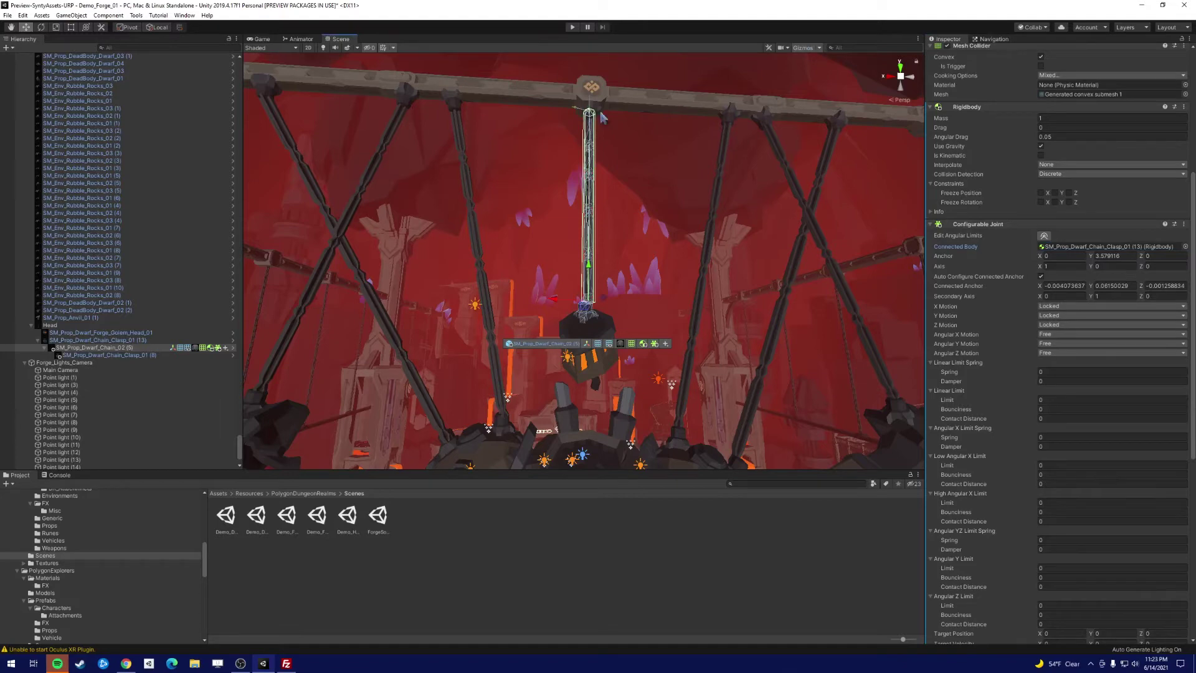
{"action": "left_click_drag", "start_coordinate": [602, 117], "coordinate": [699, 239], "text": "alt"}
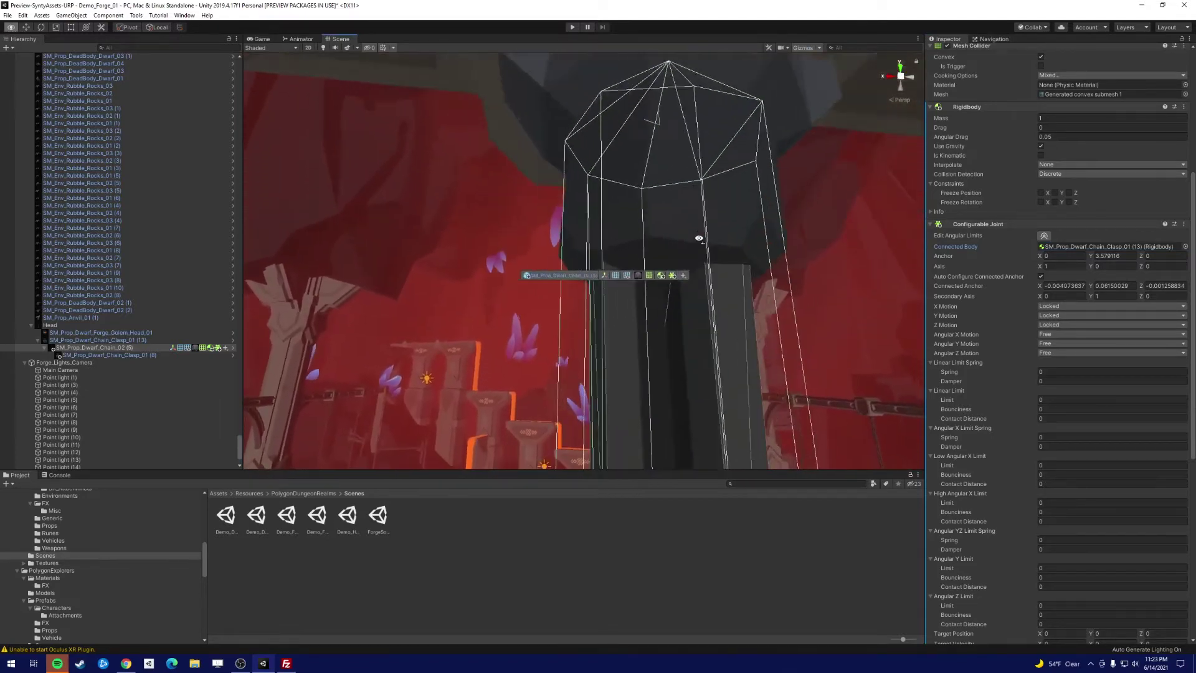
{"action": "key", "text": "f"}
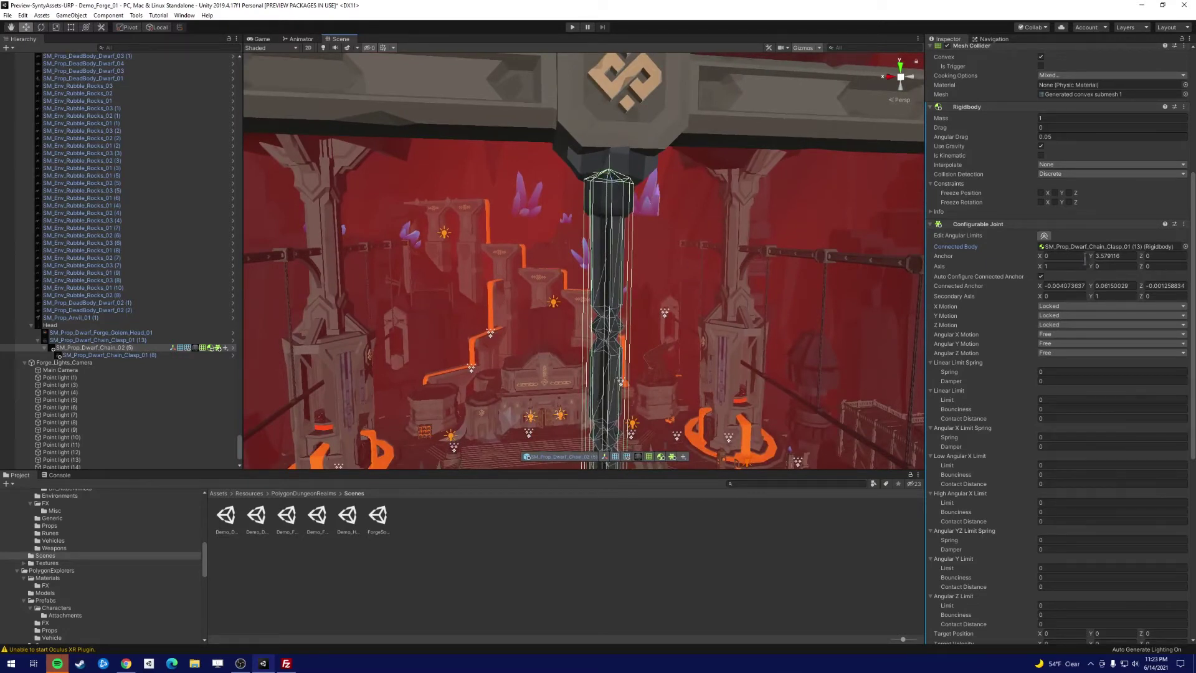
Adjust Anchor Y and revert it to 3.579116, then run the scene.
{"action": "left_click_drag", "start_coordinate": [1089, 253], "coordinate": [1086, 262]}
{"action": "left_click", "coordinate": [1086, 261]}
{"action": "key", "text": "ctrl+z"}
{"action": "left_click_drag", "start_coordinate": [635, 257], "coordinate": [697, 136], "text": "alt"}
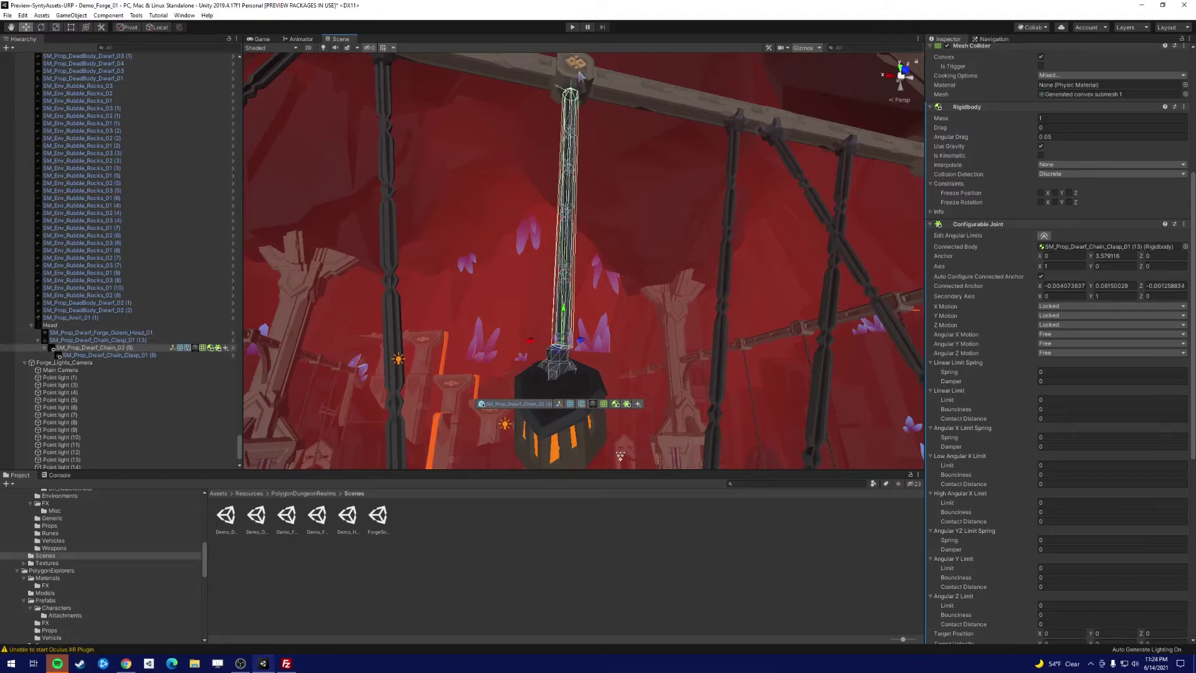
{"action": "left_click", "coordinate": [572, 28]}
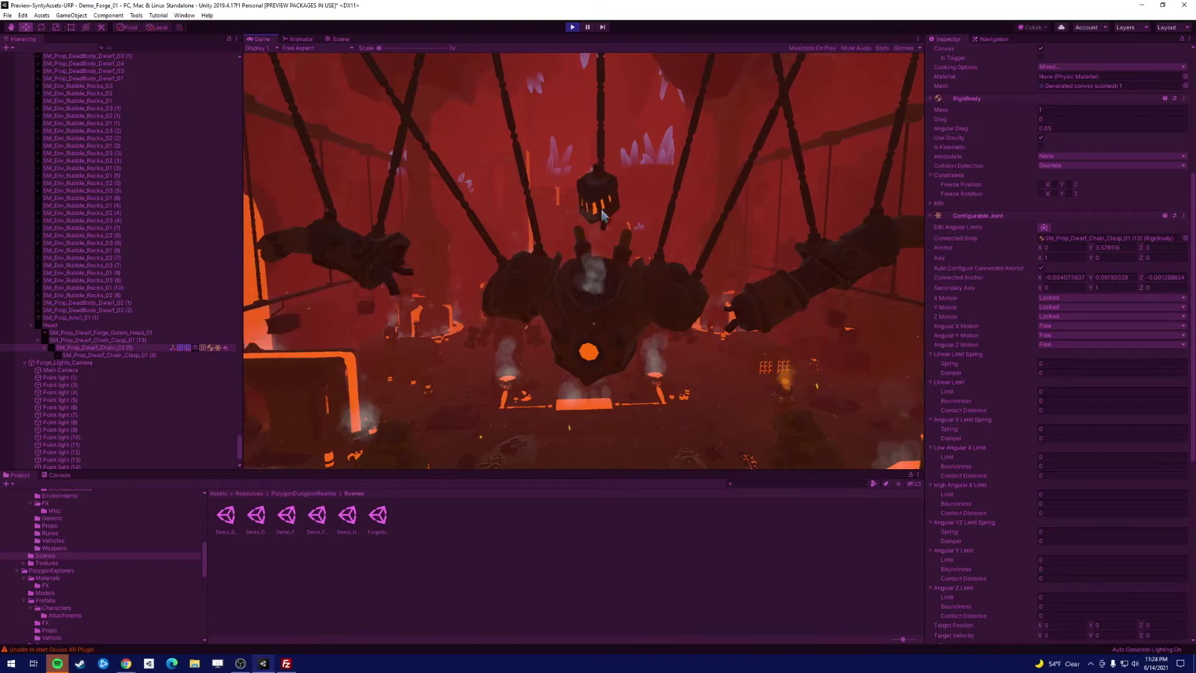
Stop Play mode and select SM_Prop_Dwarf_Forge_Golem_Head_01.
{"action": "left_click", "coordinate": [573, 28]}
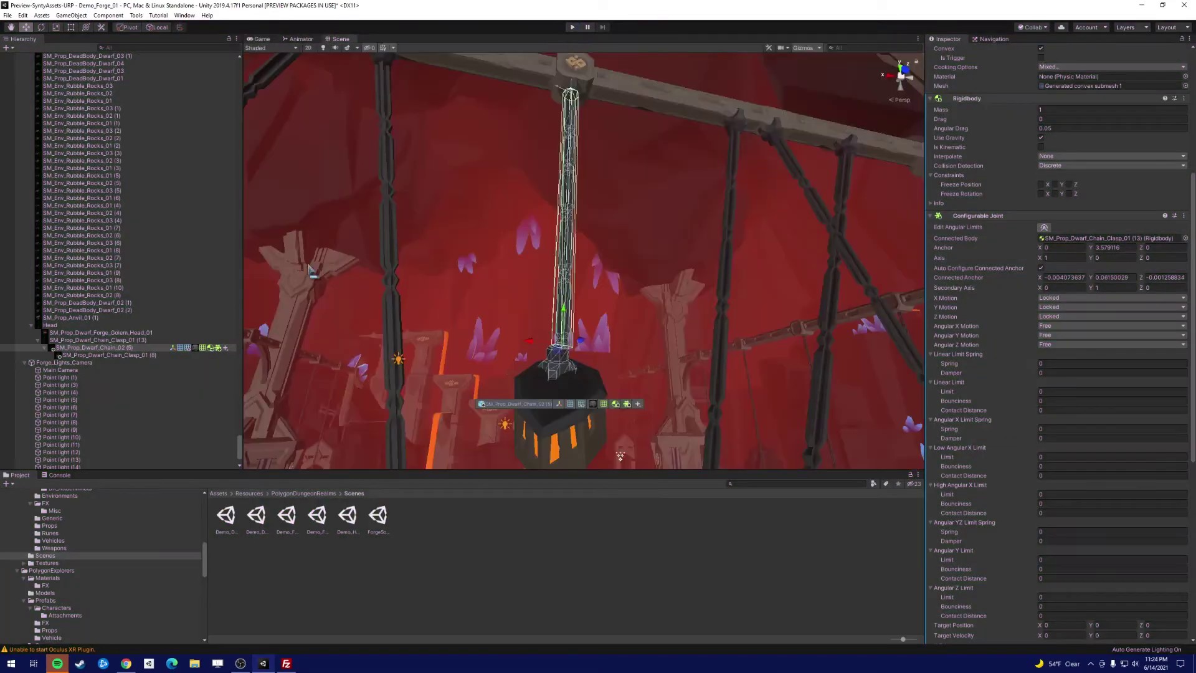
{"action": "left_click", "coordinate": [143, 334]}
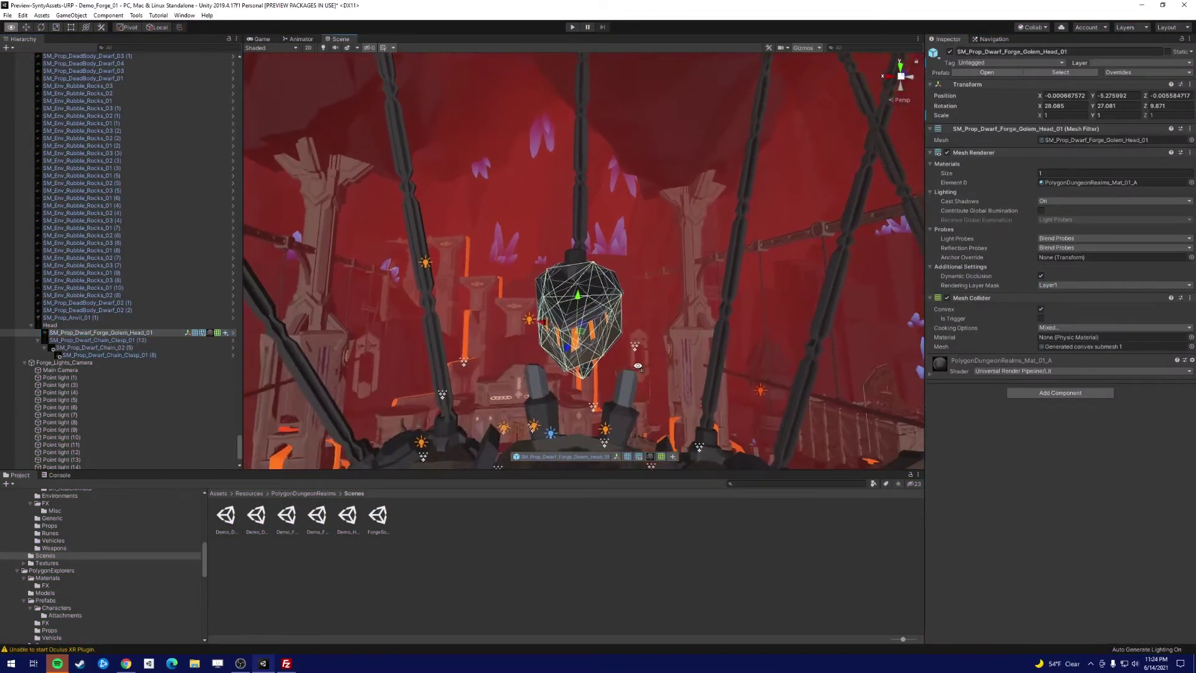
{"action": "left_click_drag", "start_coordinate": [638, 366], "coordinate": [617, 351], "text": "alt"}
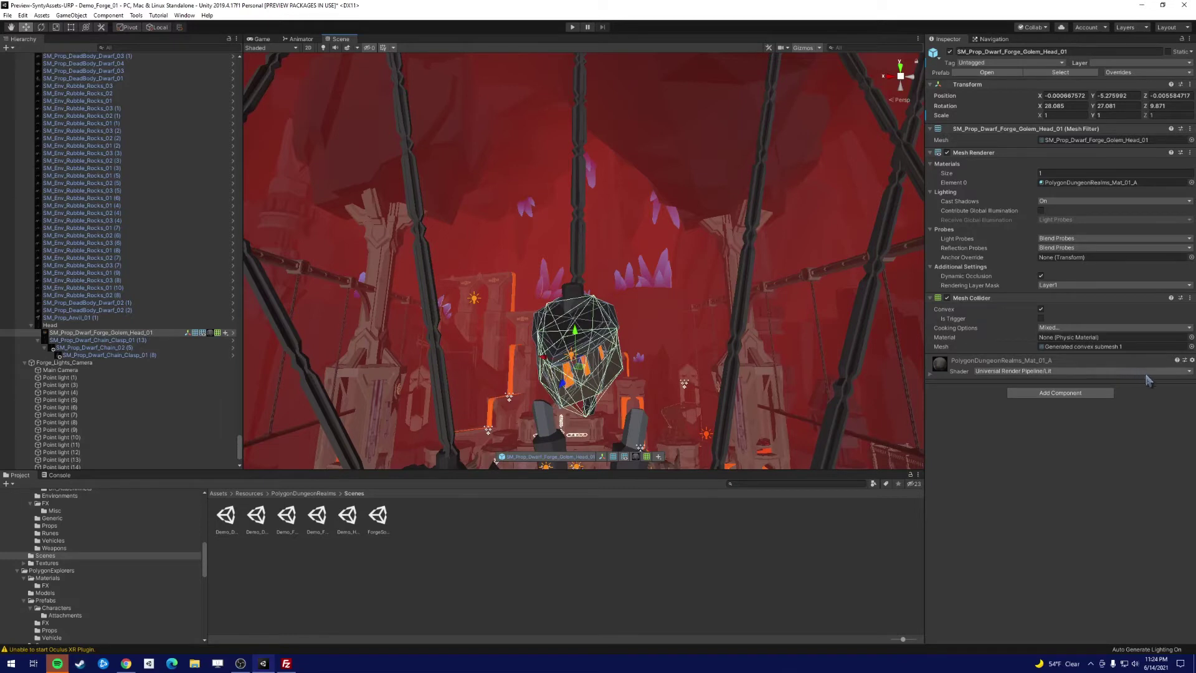
Add a Fixed Joint to the golem head with SM_Prop_Dwarf_Chain_02 (5) as Connected Body.
{"action": "left_click", "coordinate": [1092, 394]}
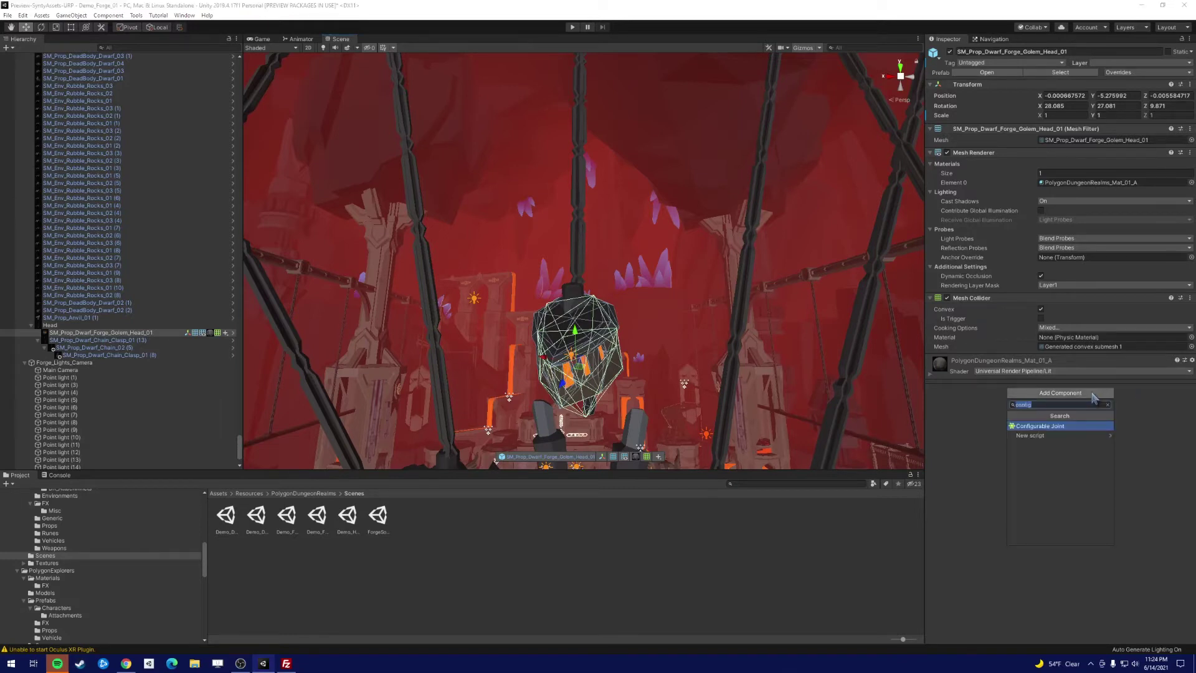
{"action": "type", "text": "fixe"}
{"action": "key", "text": "Return"}
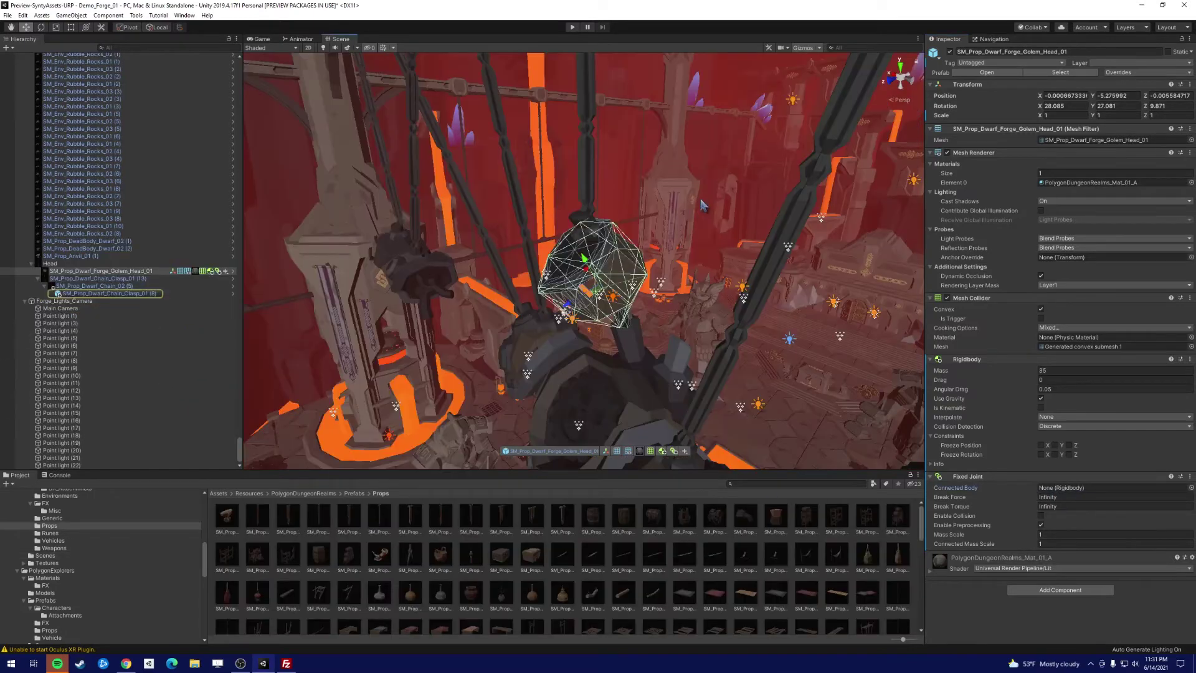
{"action": "left_click_drag", "start_coordinate": [660, 274], "coordinate": [757, 254], "text": "alt"}
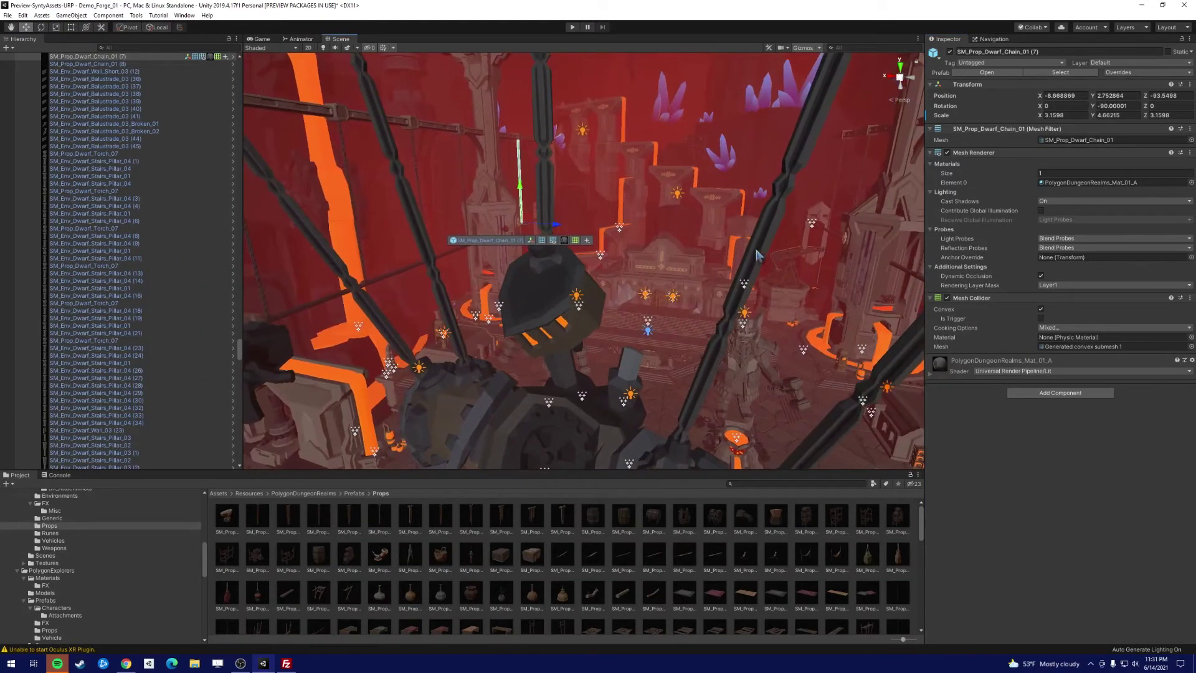
{"action": "left_click_drag", "start_coordinate": [735, 124], "coordinate": [690, 218], "text": "alt"}
{"action": "left_click", "coordinate": [617, 234]}
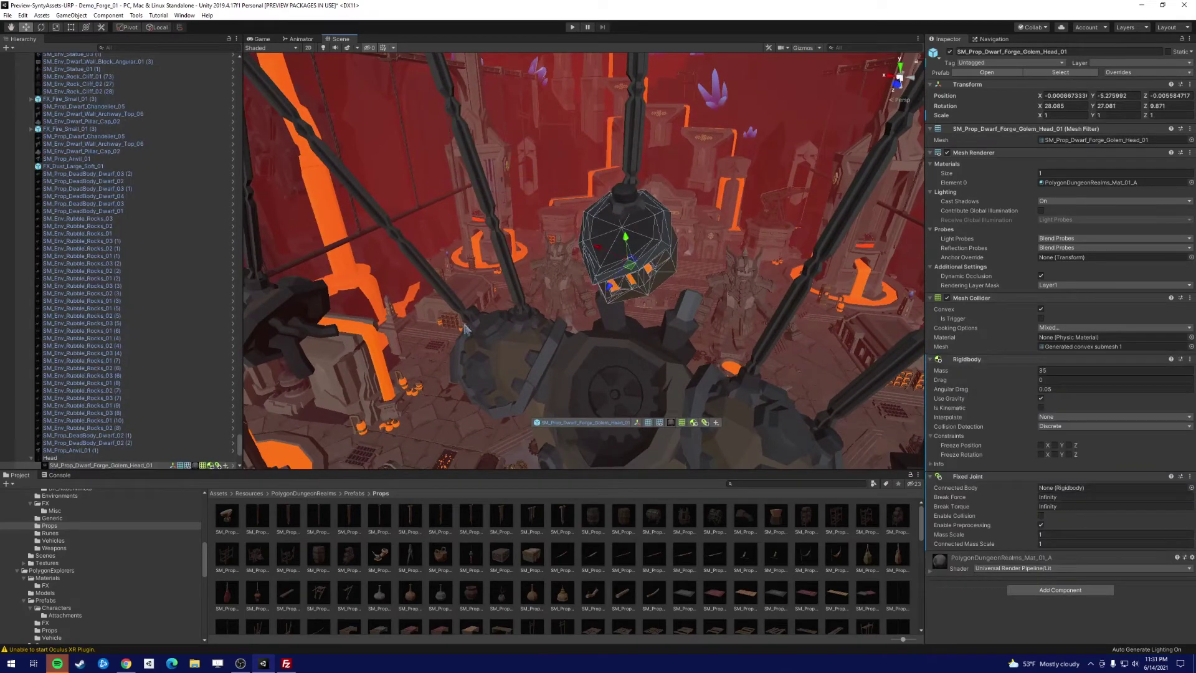
{"action": "scroll", "coordinate": [137, 386], "scroll_direction": "down", "scroll_amount": 3}
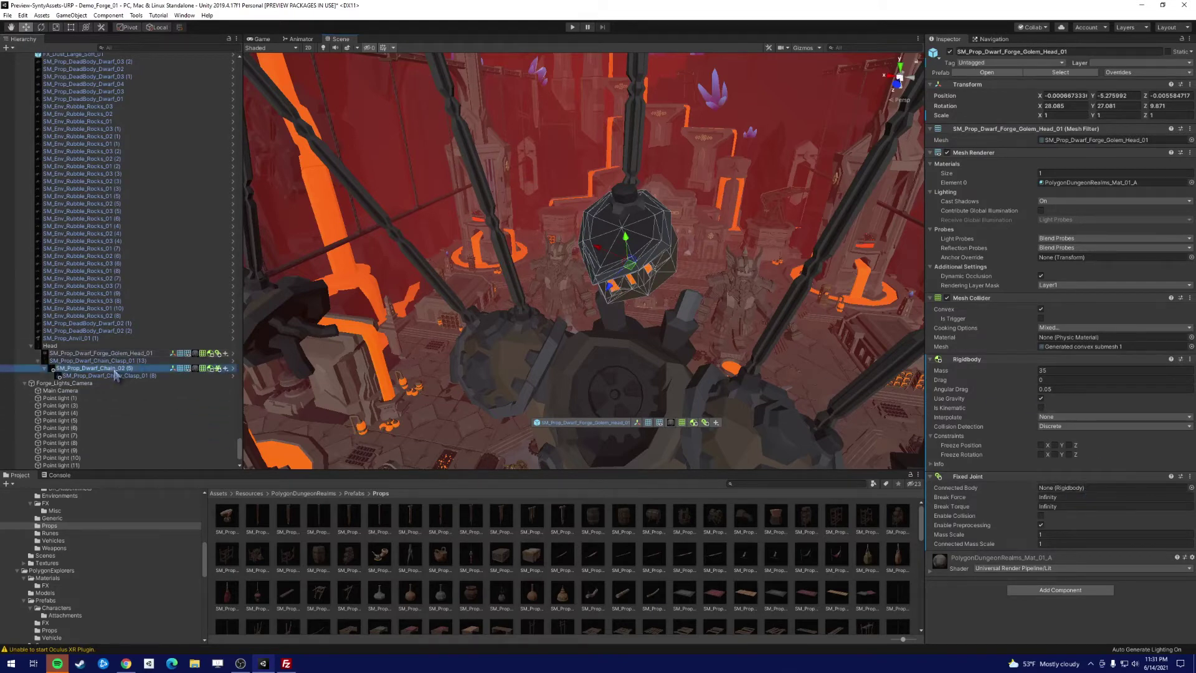
{"action": "left_click_drag", "start_coordinate": [99, 354], "coordinate": [1115, 495]}
{"action": "left_click_drag", "start_coordinate": [698, 293], "coordinate": [742, 324], "text": "alt"}
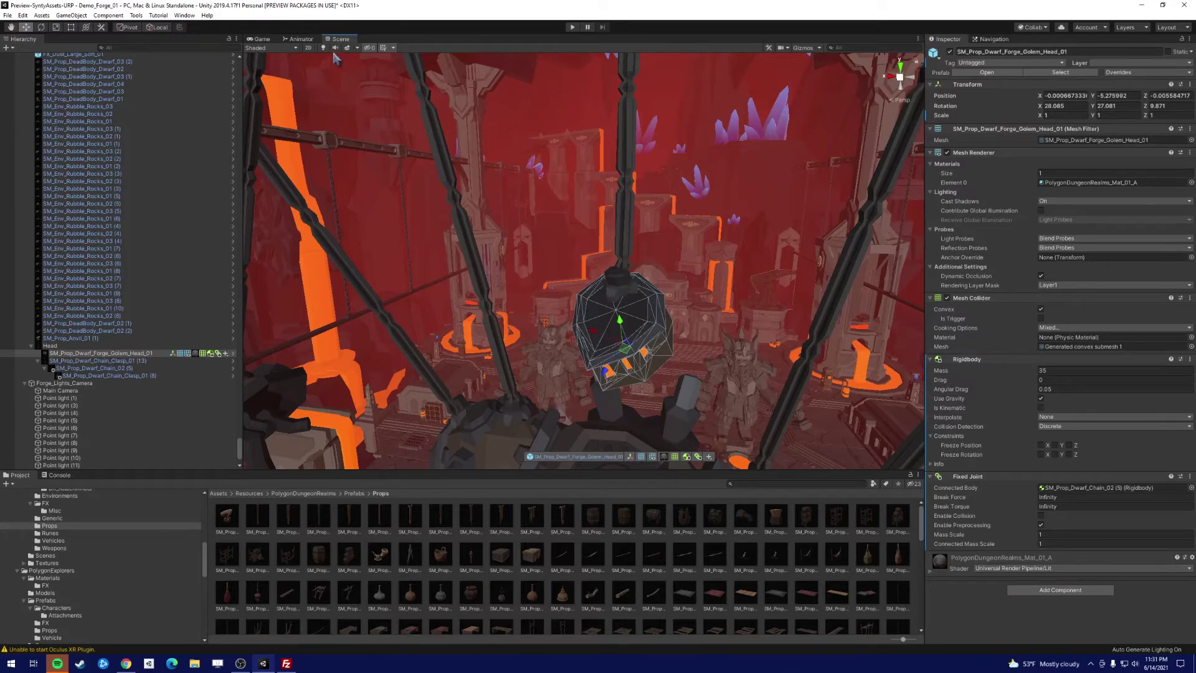
Run the scene and switch to the Scene view around the golem head.
{"action": "left_click", "coordinate": [572, 28]}
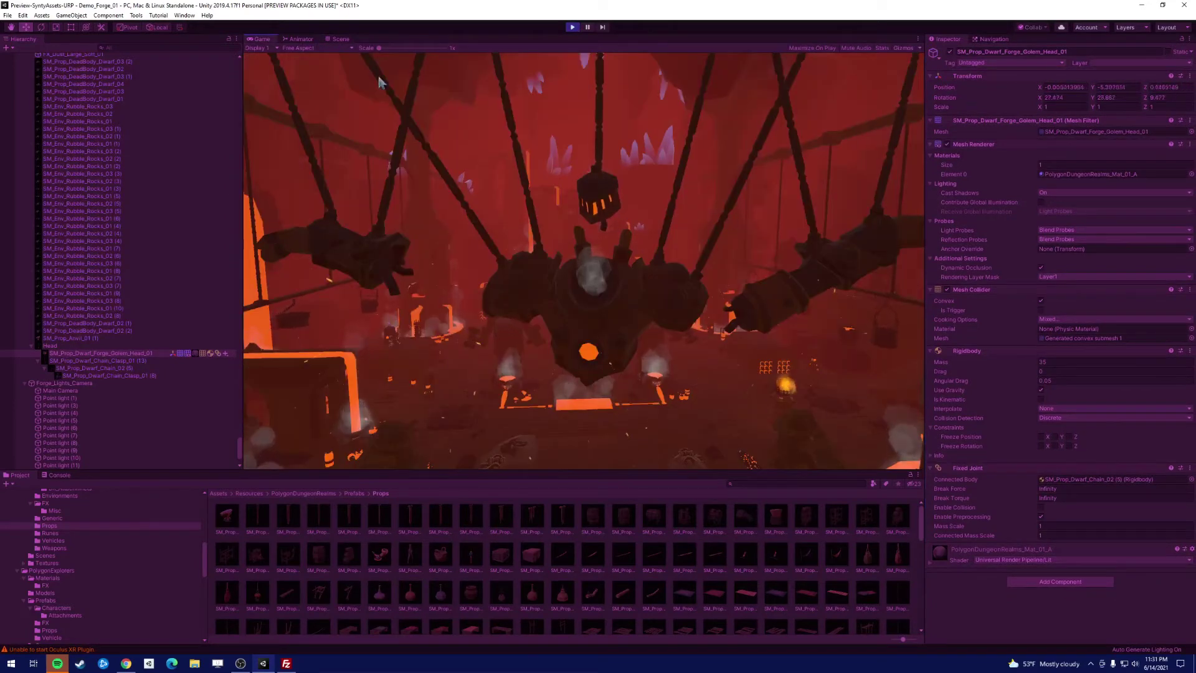
{"action": "left_click", "coordinate": [340, 39]}
{"action": "right_click_drag", "start_coordinate": [617, 249], "coordinate": [613, 394]}
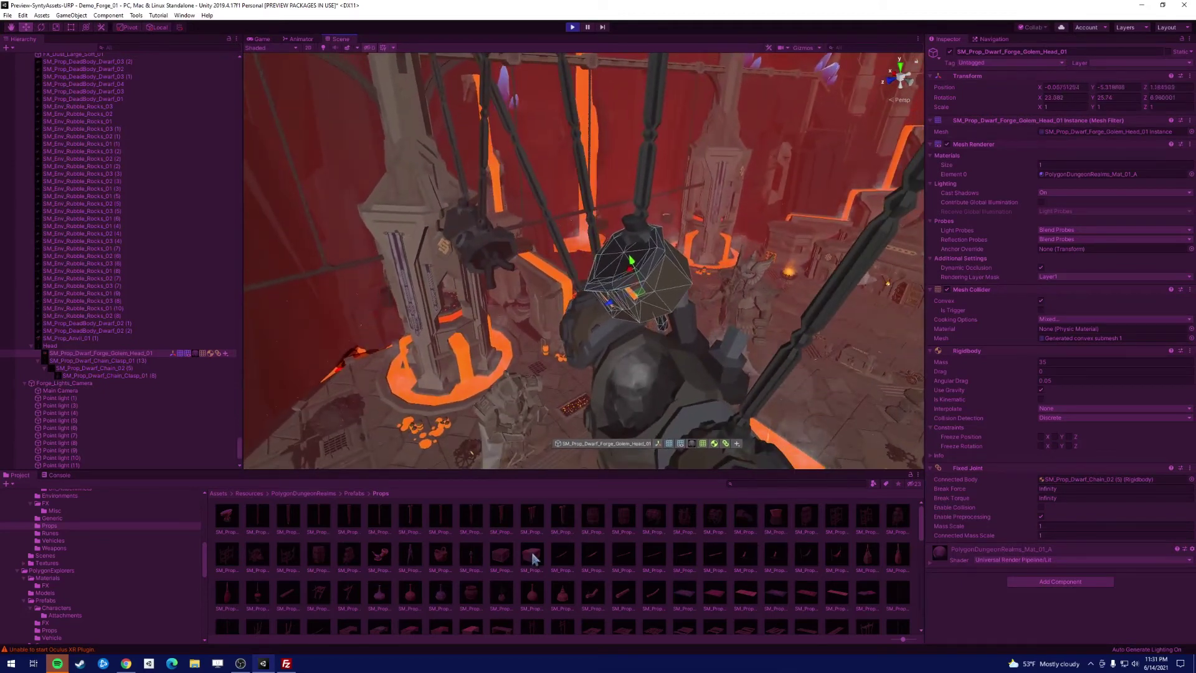
Move the camp chest up and along Z toward the golem, then reselect the head.
{"action": "left_click", "coordinate": [581, 363]}
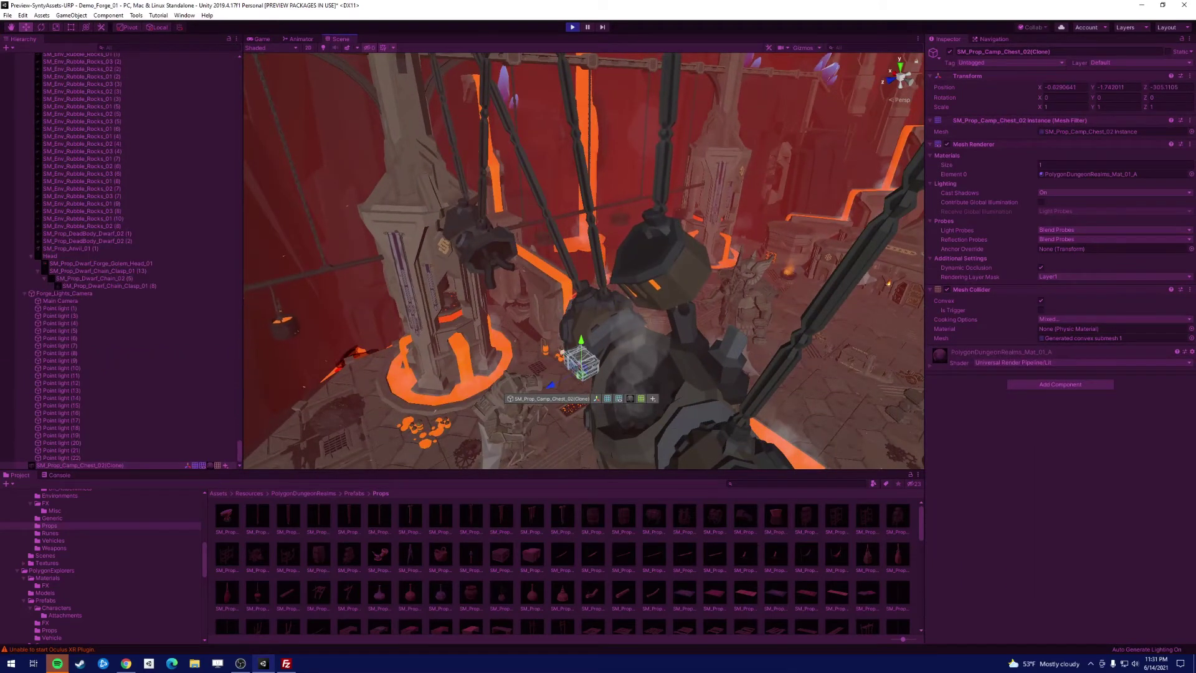
{"action": "left_click_drag", "start_coordinate": [620, 378], "coordinate": [622, 324]}
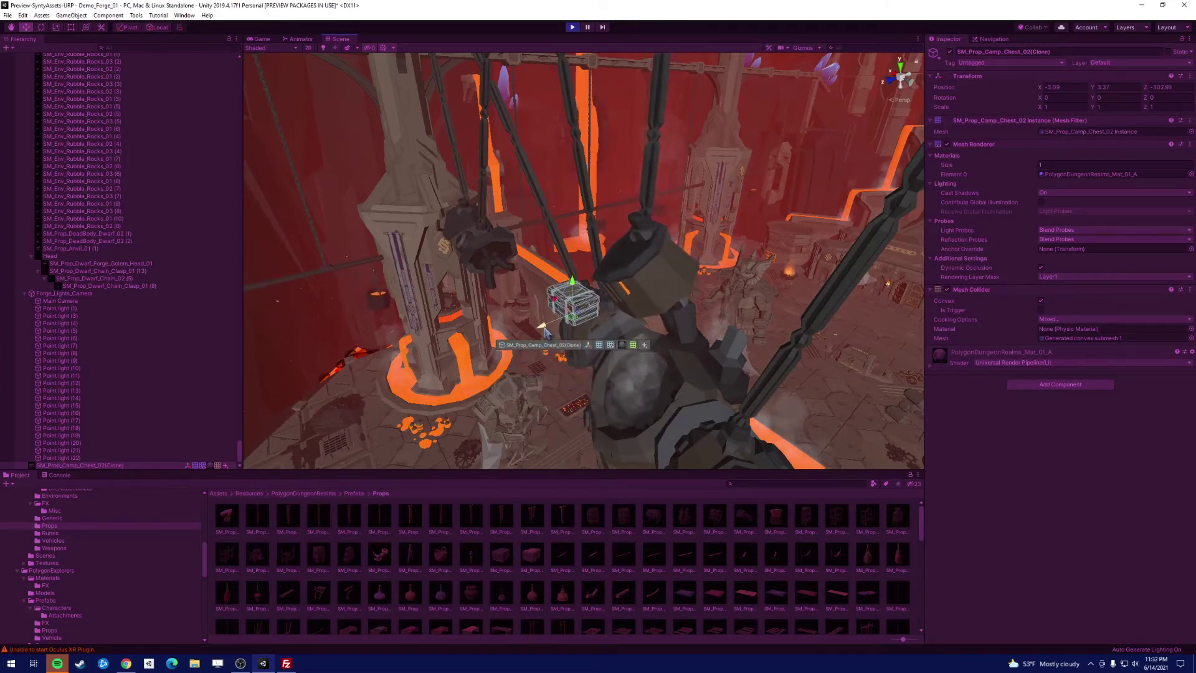
{"action": "left_click_drag", "start_coordinate": [572, 319], "coordinate": [578, 322]}
{"action": "left_click_drag", "start_coordinate": [637, 282], "coordinate": [733, 279]}
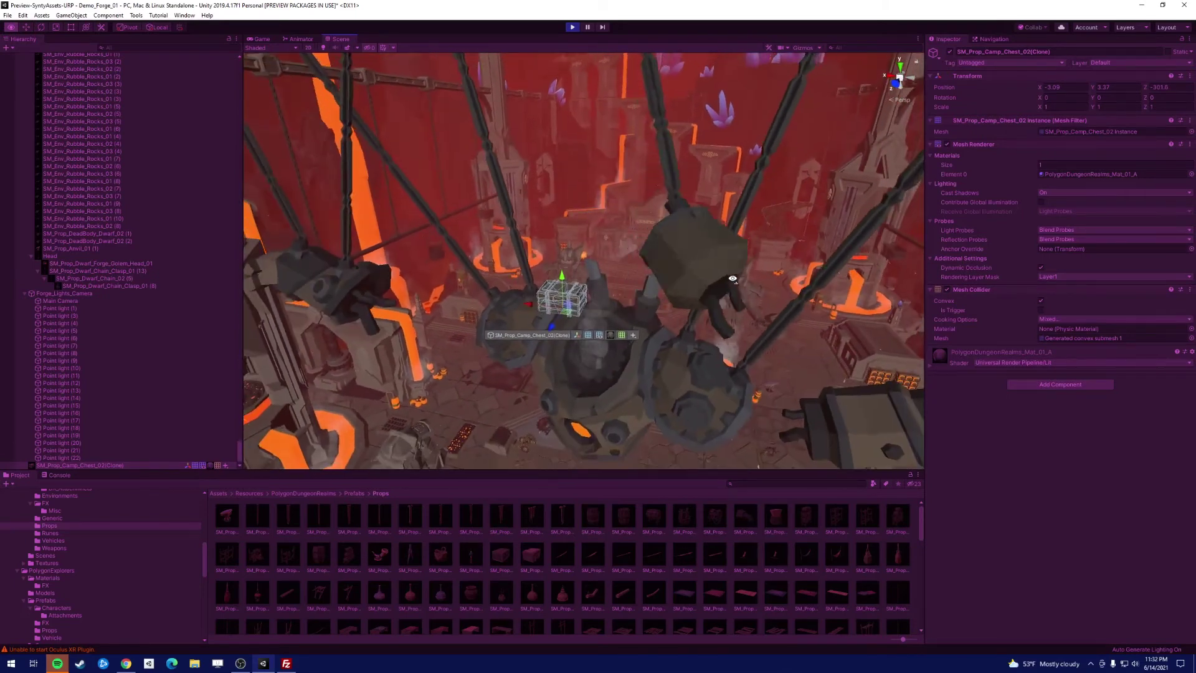
{"action": "left_click", "coordinate": [100, 263]}
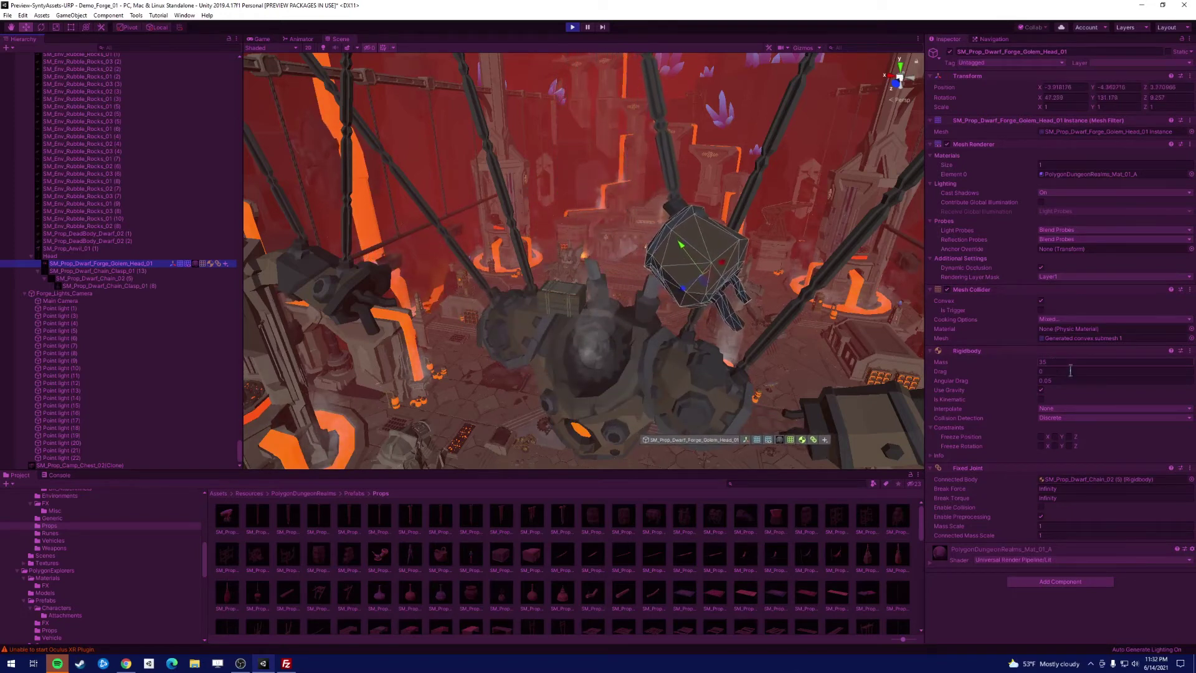
Set the head's Fixed Joint Break Force to 0 and follow the falling head.
{"action": "left_click", "coordinate": [1087, 489]}
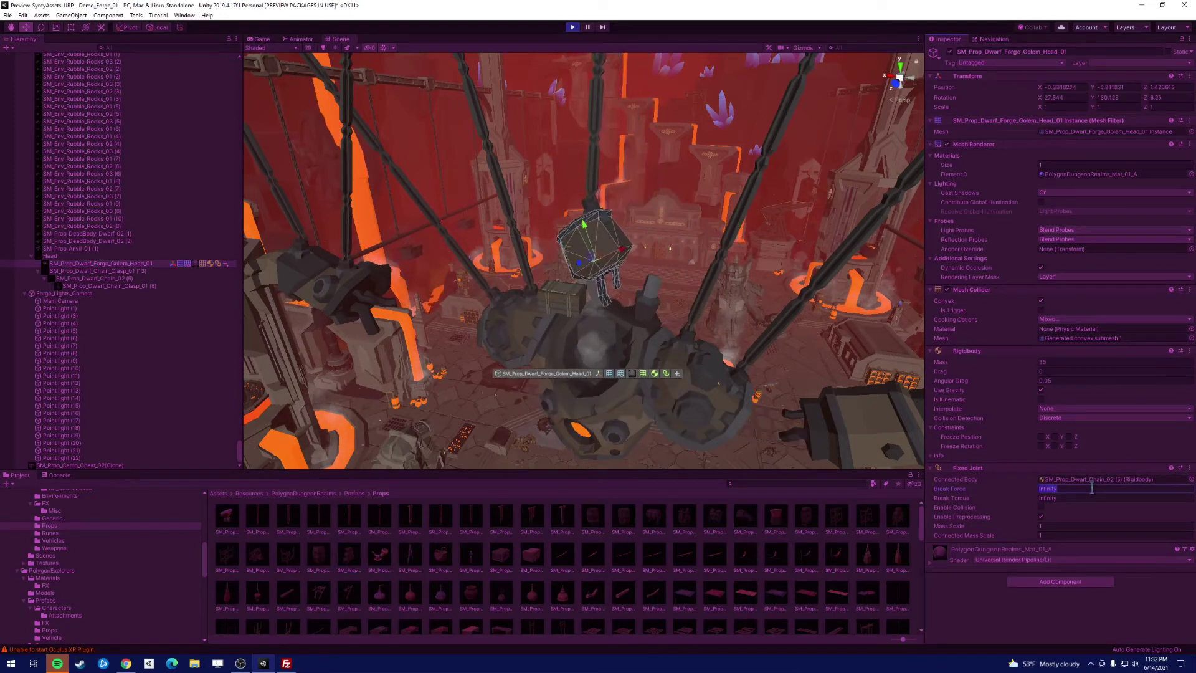
{"action": "type", "text": "0"}
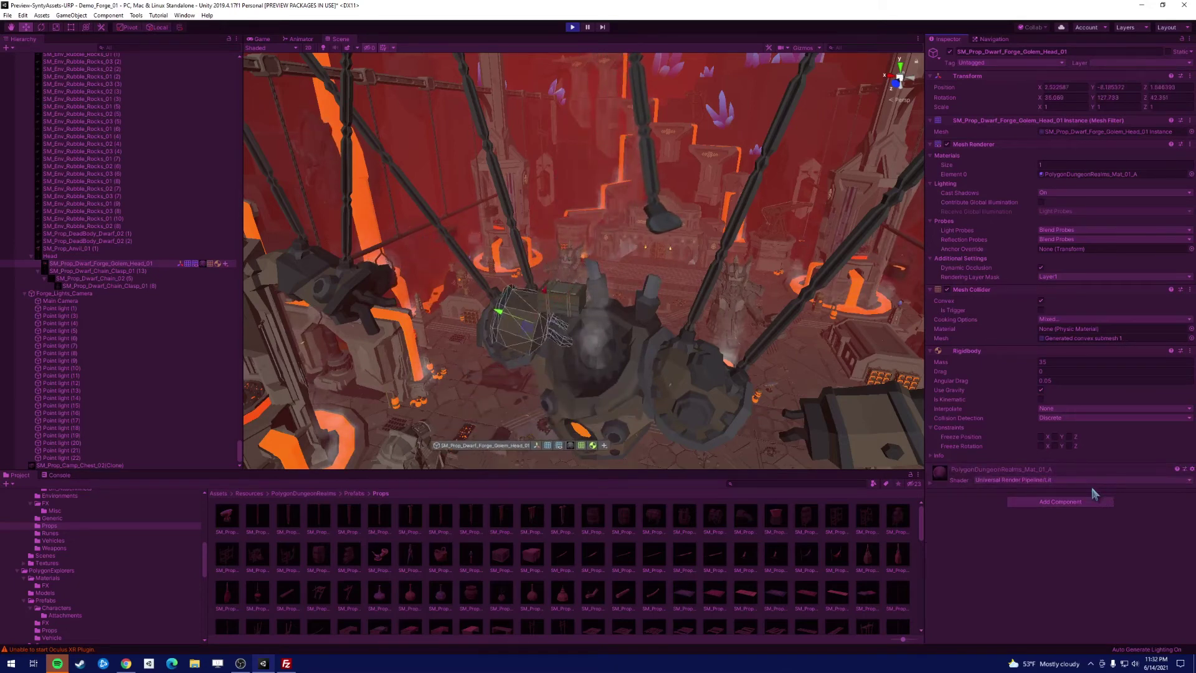
{"action": "left_click_drag", "start_coordinate": [474, 393], "coordinate": [472, 423], "text": "alt"}
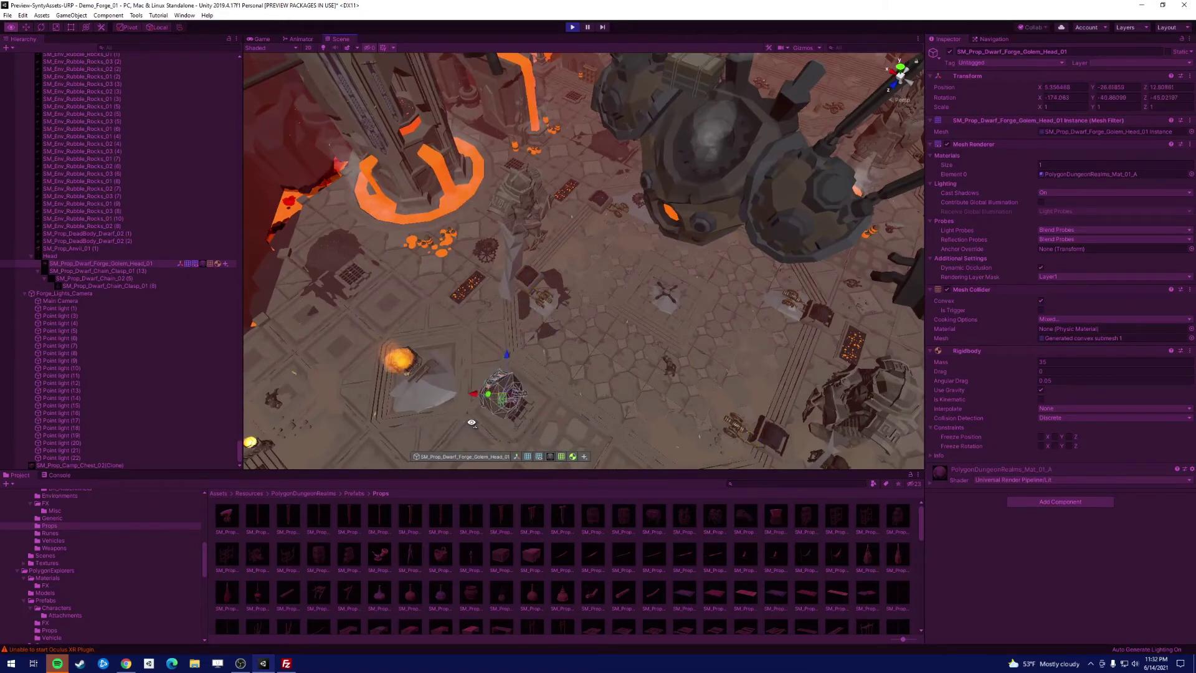
{"action": "left_click_drag", "start_coordinate": [471, 423], "coordinate": [580, 315], "text": "alt"}
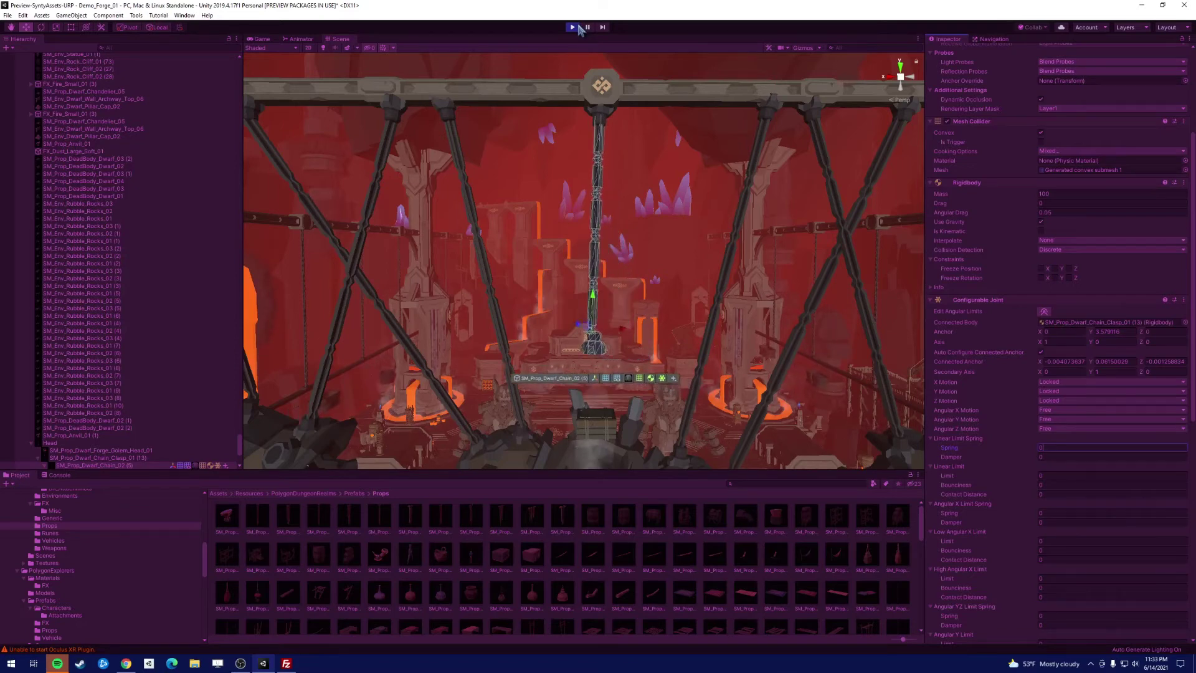
Stop Play mode and reframe the view on the hanging chain and beam.
{"action": "left_click_drag", "start_coordinate": [661, 349], "coordinate": [667, 213], "text": "alt"}
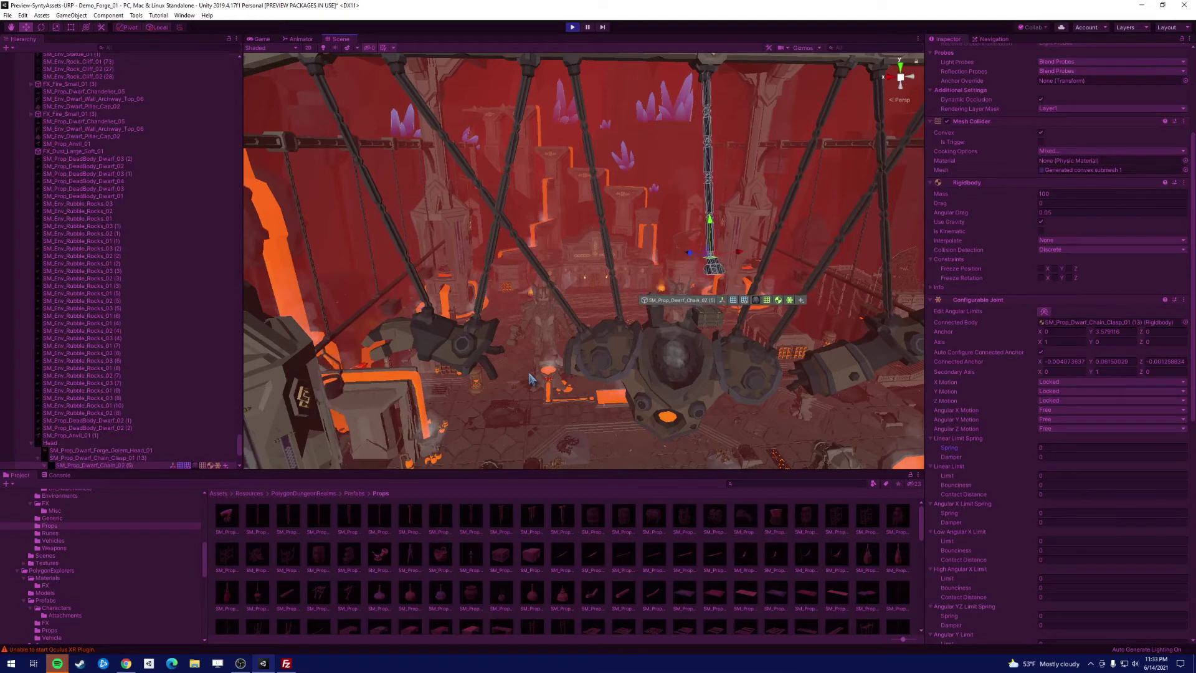
{"action": "left_click", "coordinate": [571, 27]}
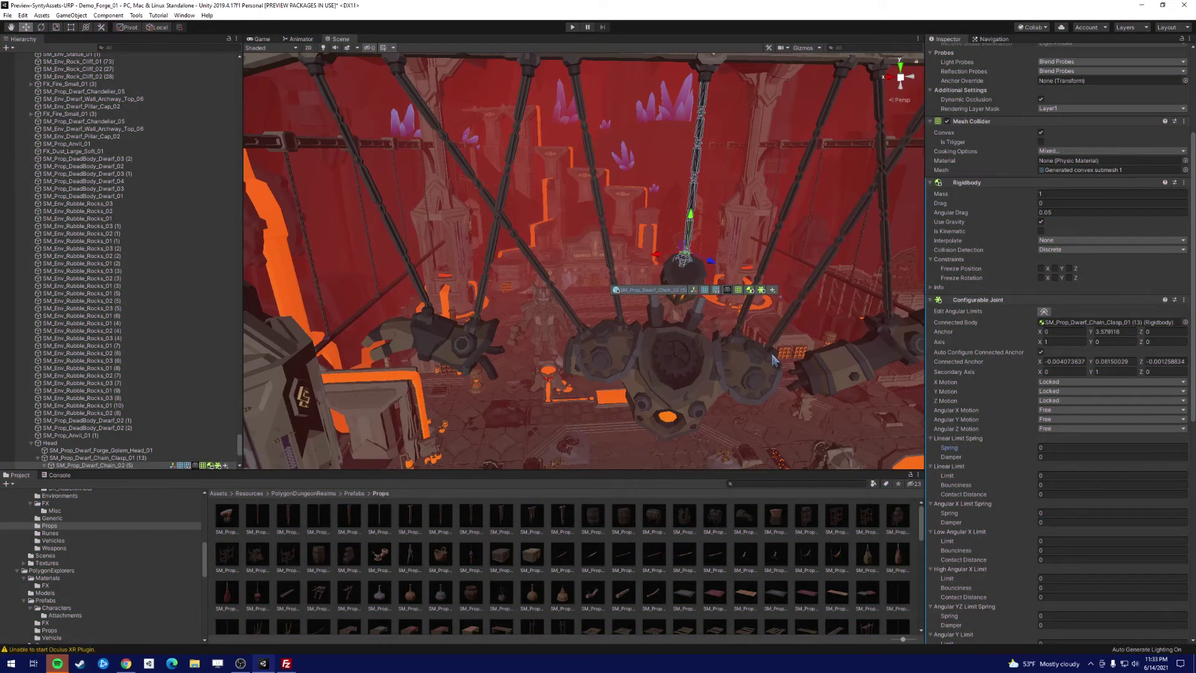
{"action": "right_click_drag", "start_coordinate": [772, 360], "coordinate": [472, 350]}
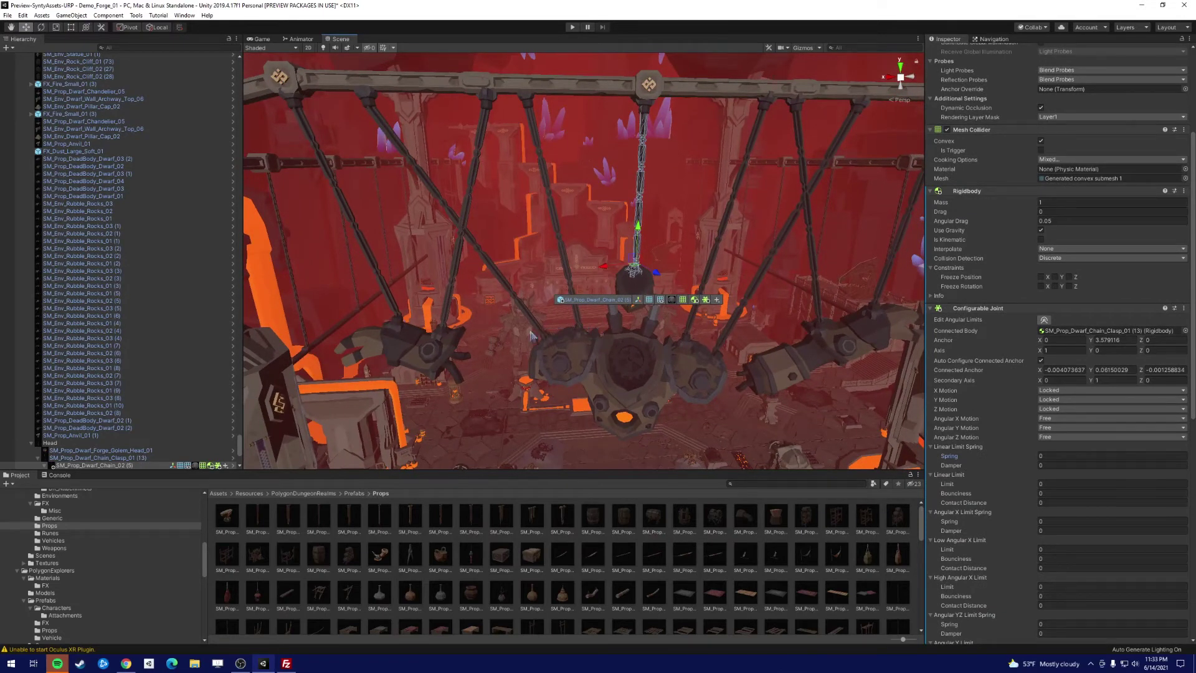
Group the right-arm pieces under a new RightArm parent and nest its chains under their clasps.
{"action": "left_click", "coordinate": [55, 555]}
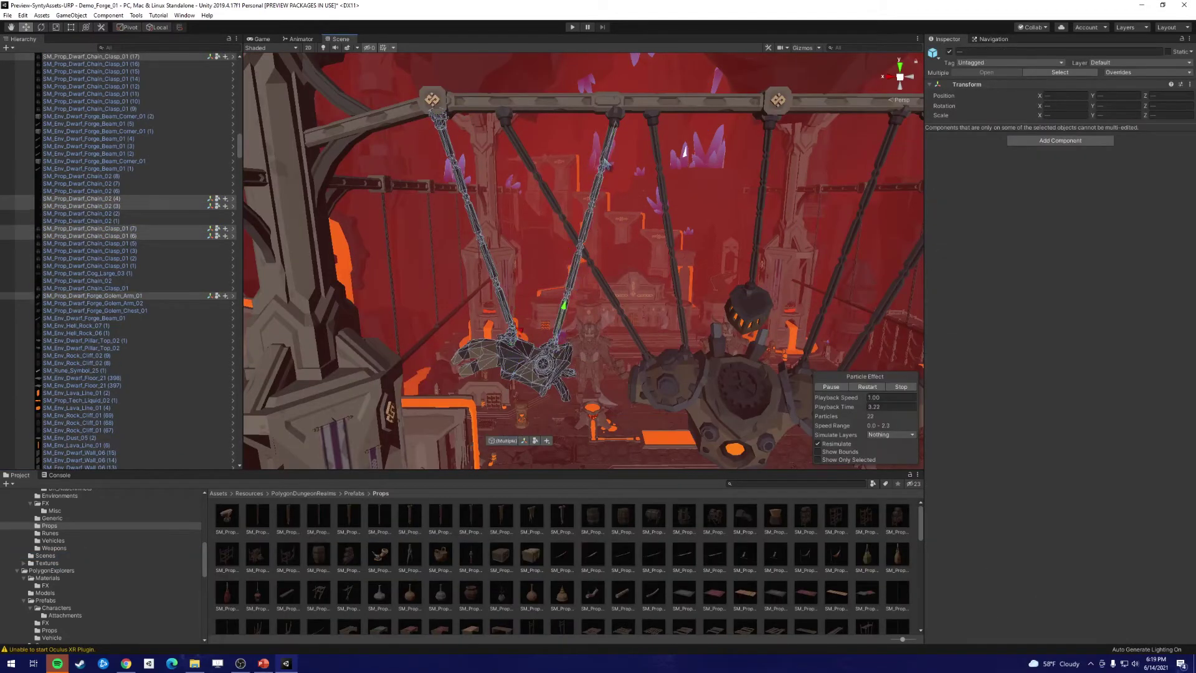
{"action": "right_click", "coordinate": [128, 295]}
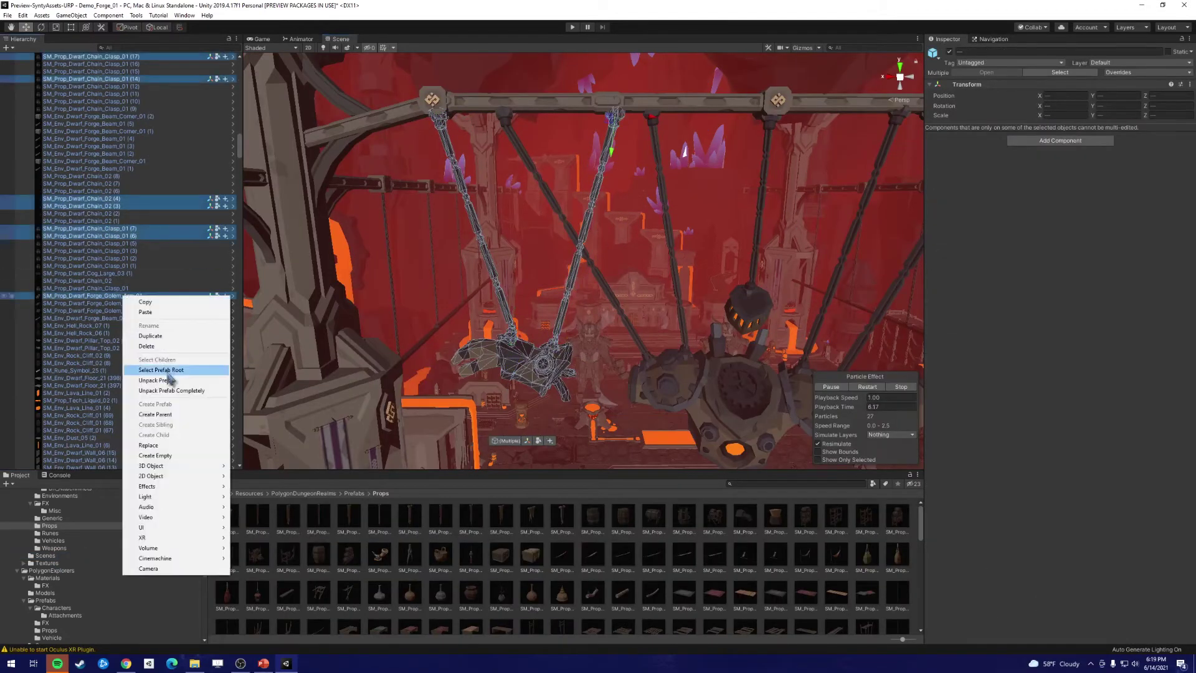
{"action": "left_click", "coordinate": [168, 377]}
{"action": "type", "text": "RightArm"}
{"action": "key", "text": "Return"}
{"action": "left_click", "coordinate": [95, 377]}
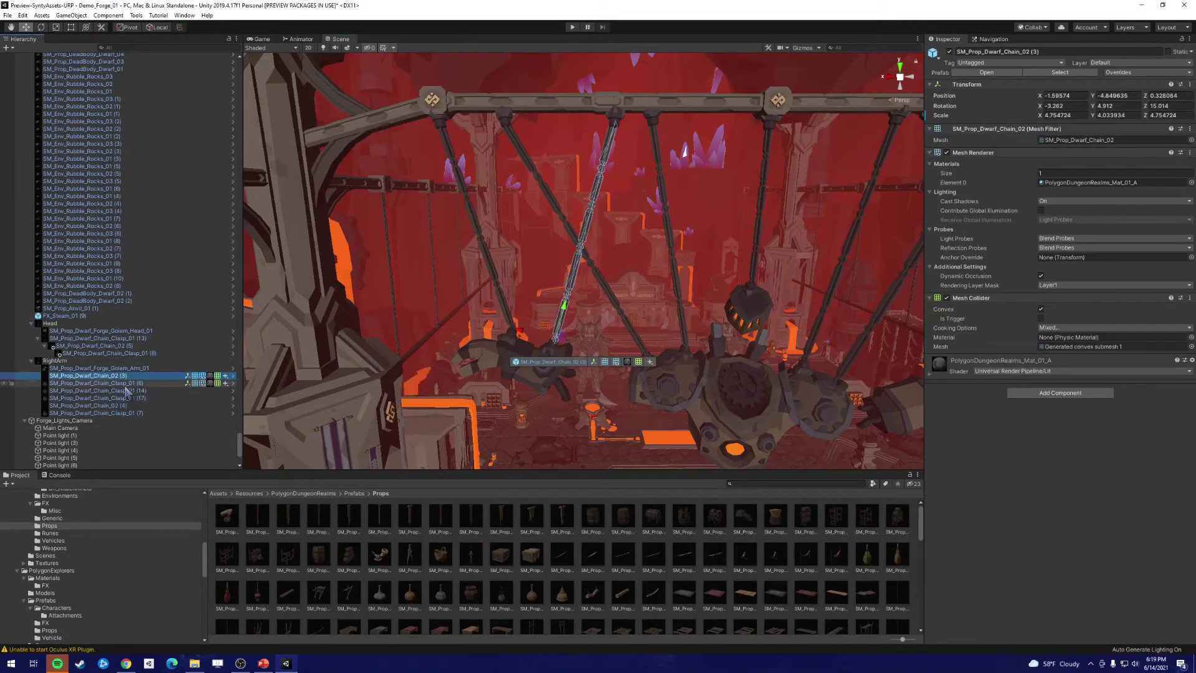
{"action": "key", "text": "Down"}
{"action": "key", "text": "Down"}
{"action": "key", "text": "Down"}
{"action": "key", "text": "Down"}
{"action": "key", "text": "Down"}
{"action": "left_click_drag", "start_coordinate": [112, 392], "coordinate": [99, 376]}
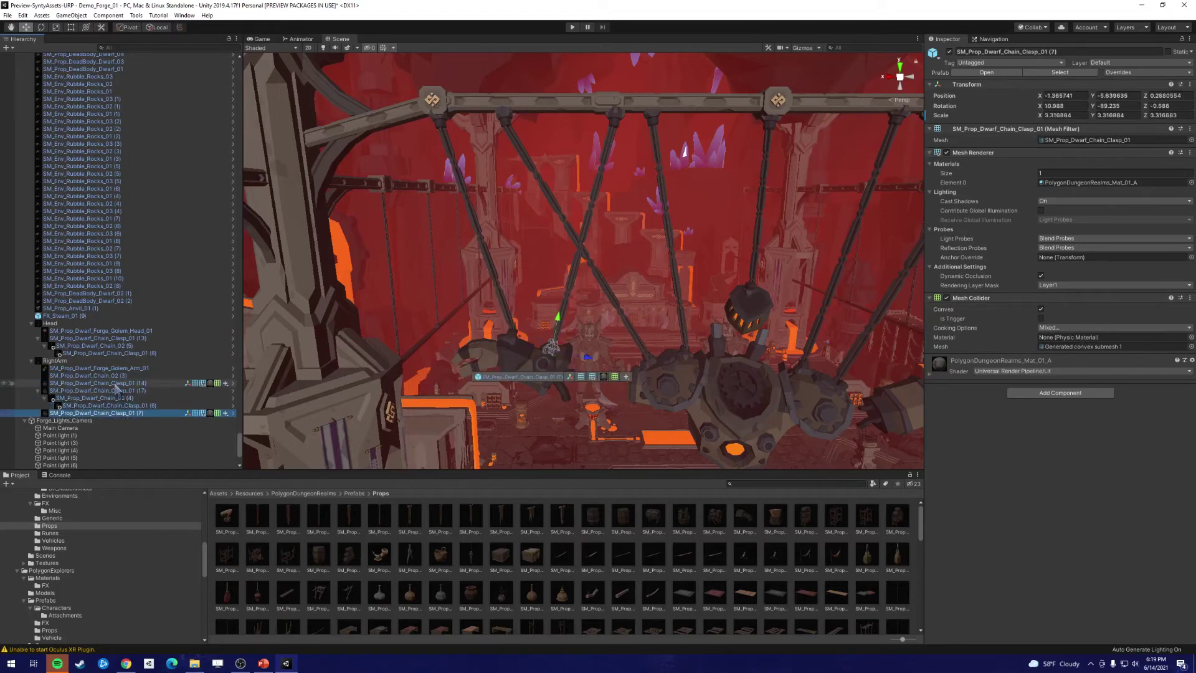
{"action": "left_click_drag", "start_coordinate": [623, 312], "coordinate": [561, 312], "text": "alt"}
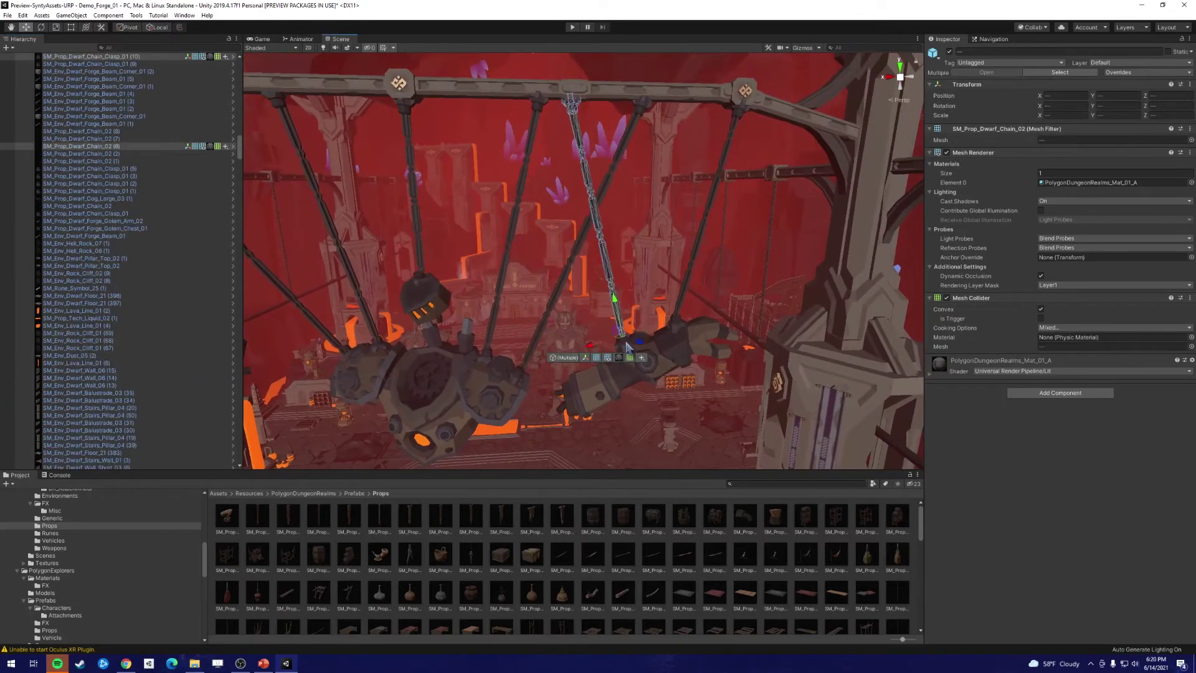
Create a LeftArm parent for the left-arm pieces and nest clasp (4) under clasp (12).
{"action": "right_click", "coordinate": [143, 219]}
{"action": "left_click", "coordinate": [203, 341]}
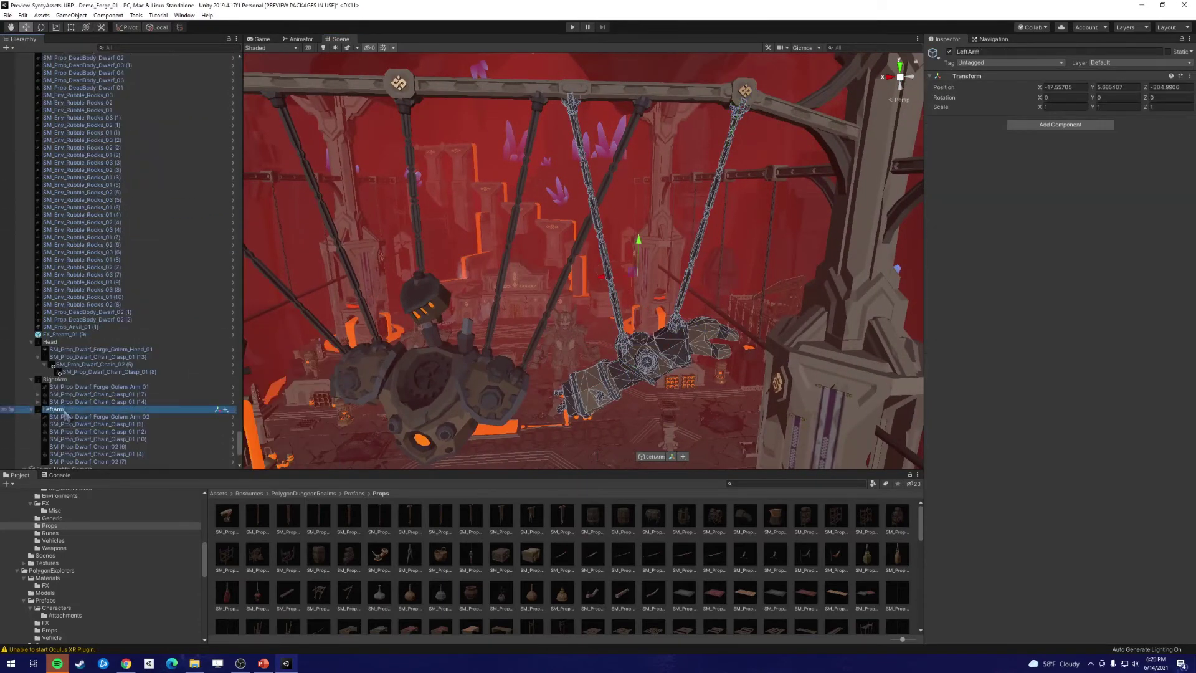
{"action": "left_click_drag", "start_coordinate": [109, 453], "coordinate": [103, 436]}
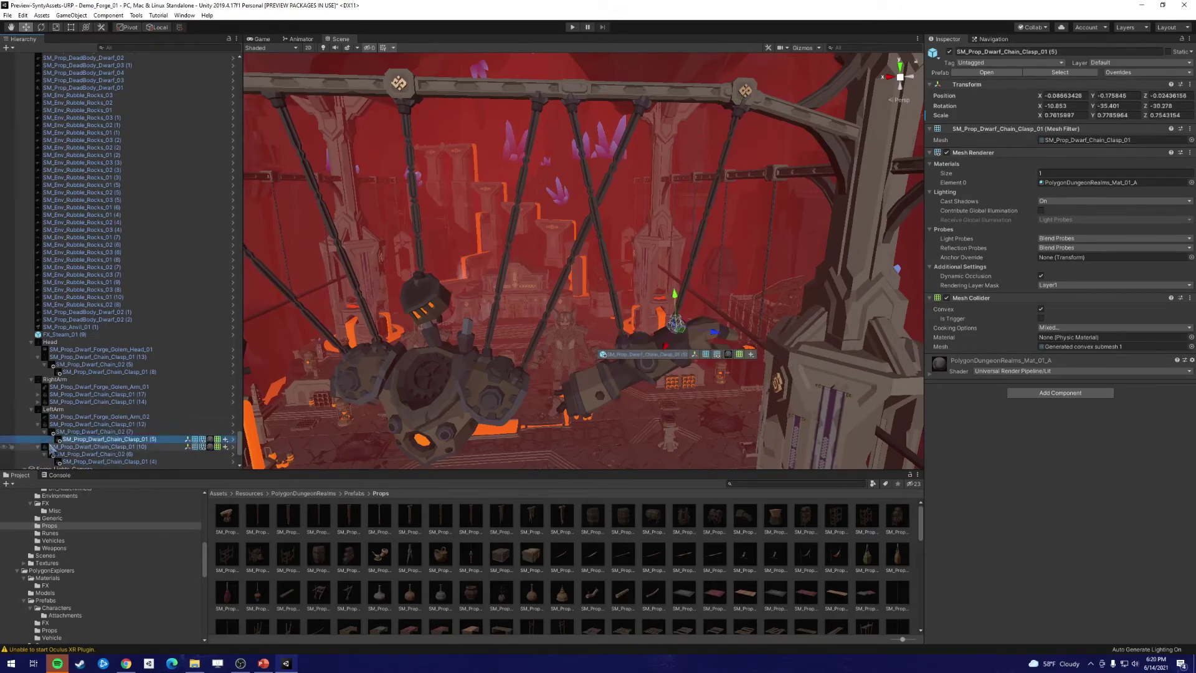
{"action": "left_click_drag", "start_coordinate": [561, 281], "coordinate": [434, 156], "text": "alt"}
Select the chest chains and clasps, parent them under Chest, and reorder with the chest first.
{"action": "left_click", "coordinate": [435, 156], "text": "shift"}
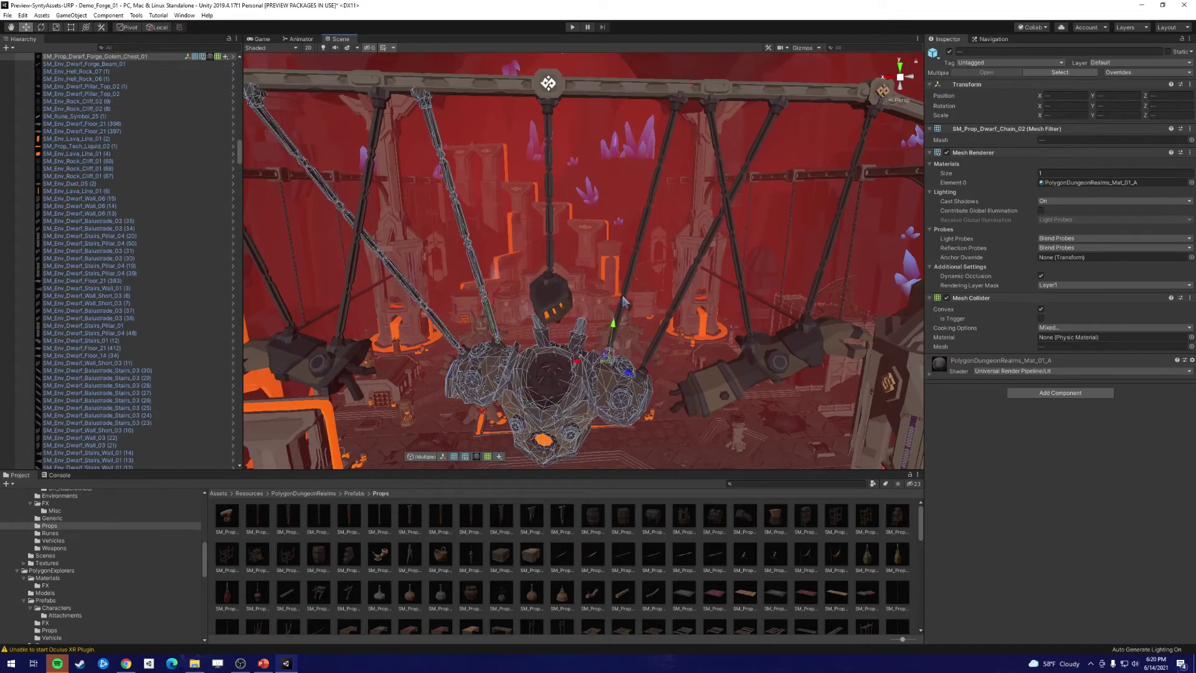
{"action": "left_click", "coordinate": [648, 219], "text": "shift"}
{"action": "left_click", "coordinate": [747, 156], "text": "shift"}
{"action": "left_click_drag", "start_coordinate": [748, 156], "coordinate": [506, 396], "text": "alt"}
{"action": "right_click", "coordinate": [121, 206]}
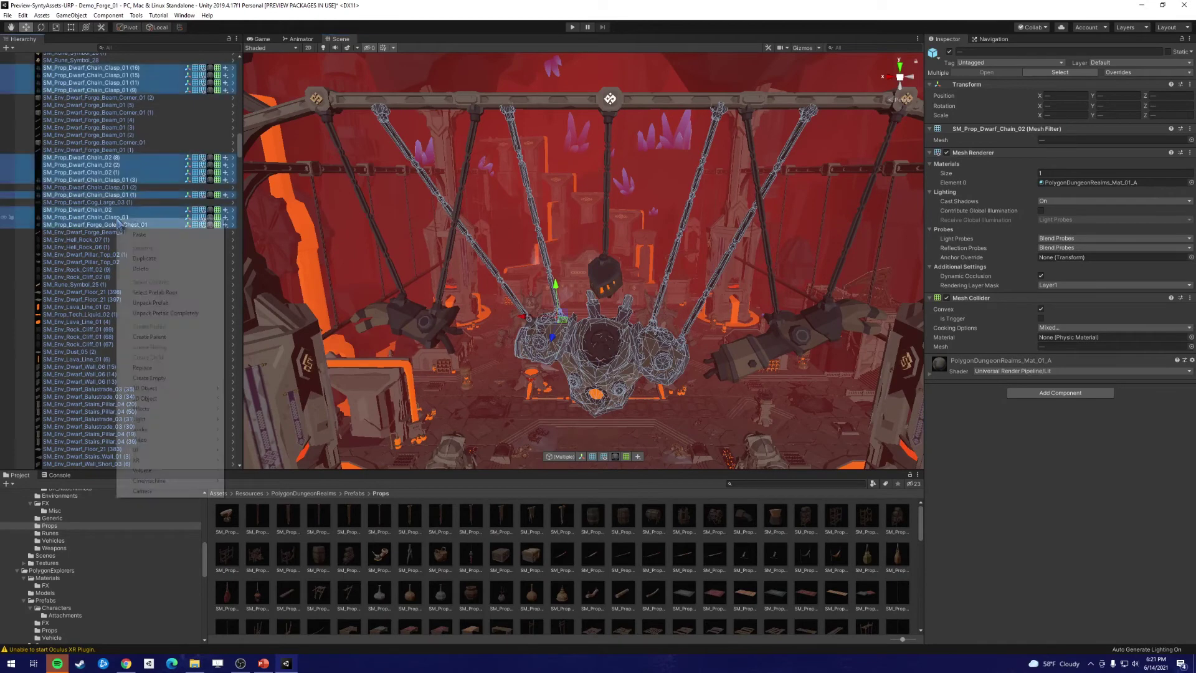
{"action": "right_click", "coordinate": [168, 347]}
{"action": "left_click", "coordinate": [114, 342]}
{"action": "left_click_drag", "start_coordinate": [88, 362], "coordinate": [87, 330]}
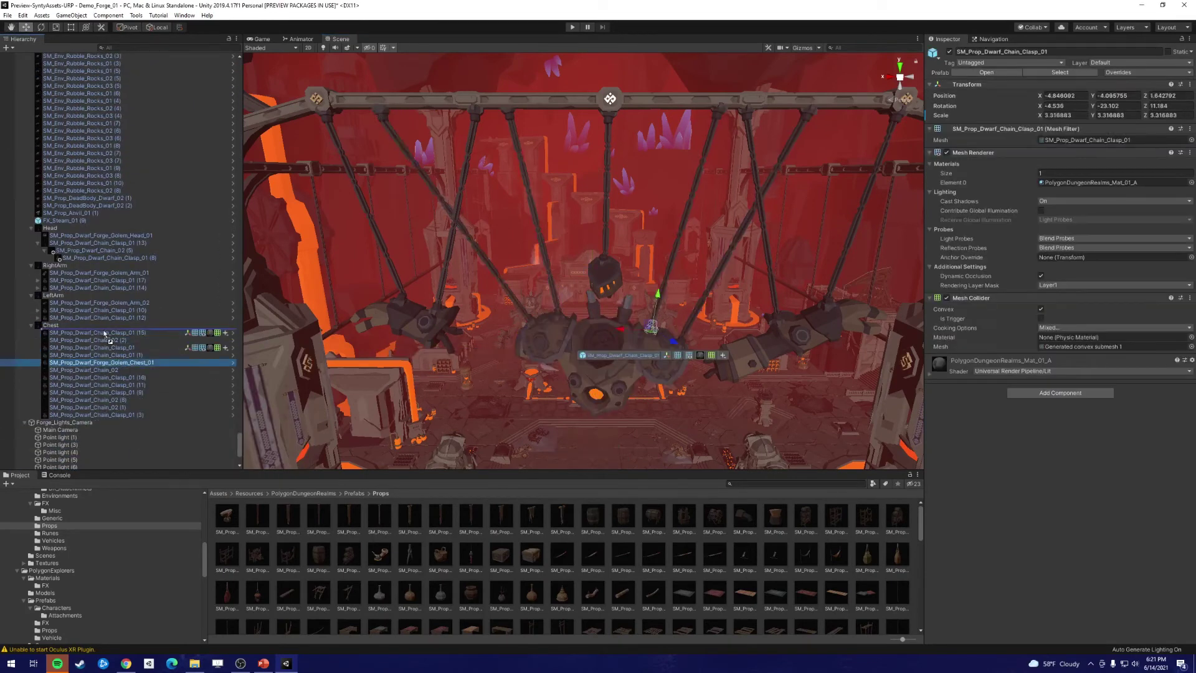
{"action": "left_click_drag", "start_coordinate": [87, 377], "coordinate": [87, 339]}
{"action": "left_click_drag", "start_coordinate": [93, 392], "coordinate": [87, 354]}
Nest each chest chain under its clasp, e.g. Chain_02 (2) under clasp (16), Chain_02 (8) under clasp (11).
{"action": "left_click", "coordinate": [114, 394]}
{"action": "left_click", "coordinate": [114, 399]}
{"action": "left_click_drag", "start_coordinate": [114, 403], "coordinate": [93, 377]}
{"action": "mouse_move", "coordinate": [93, 400]}
{"action": "left_mouse_down"}
{"action": "mouse_move", "coordinate": [93, 362]}
{"action": "mouse_move", "coordinate": [114, 400]}
{"action": "left_mouse_up"}
{"action": "left_click", "coordinate": [94, 347]}
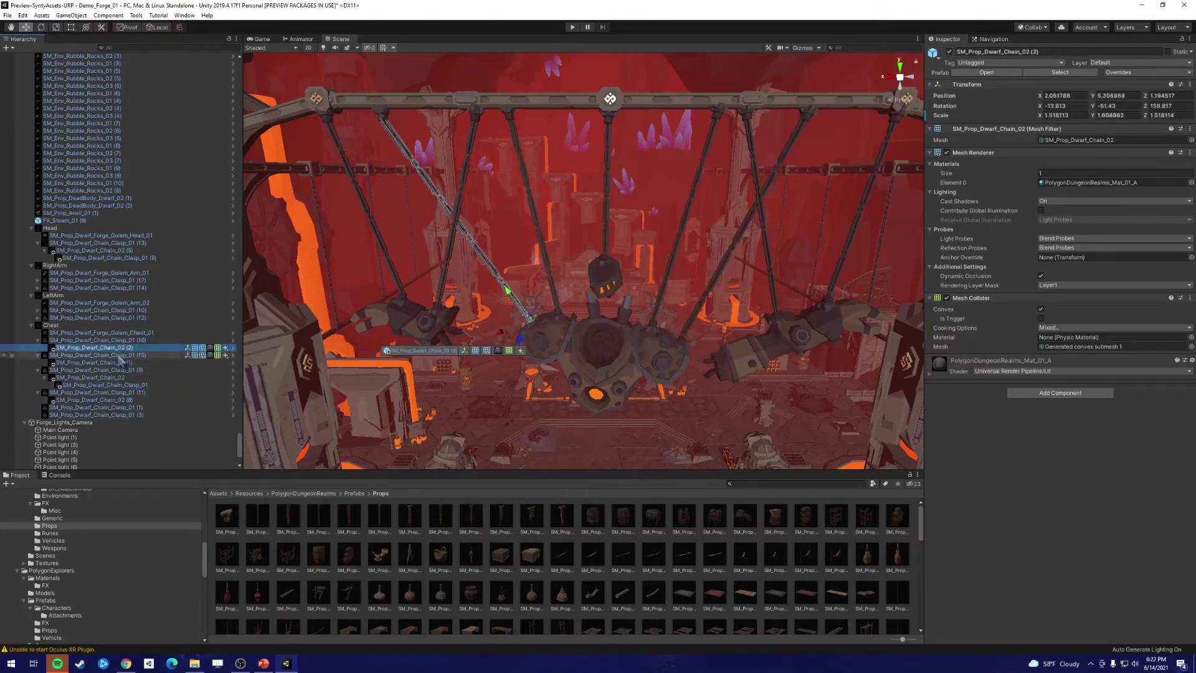
{"action": "left_click", "coordinate": [93, 414]}
{"action": "left_click", "coordinate": [122, 369]}
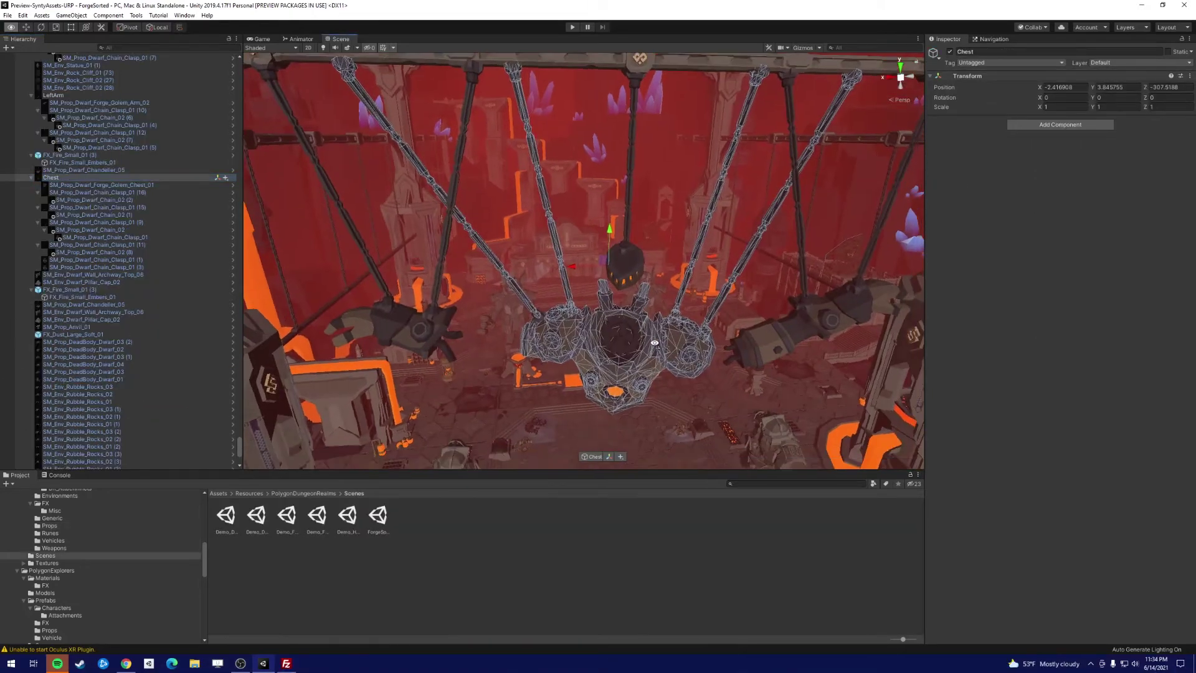
{"action": "left_click_drag", "start_coordinate": [642, 349], "coordinate": [554, 340], "text": "alt"}
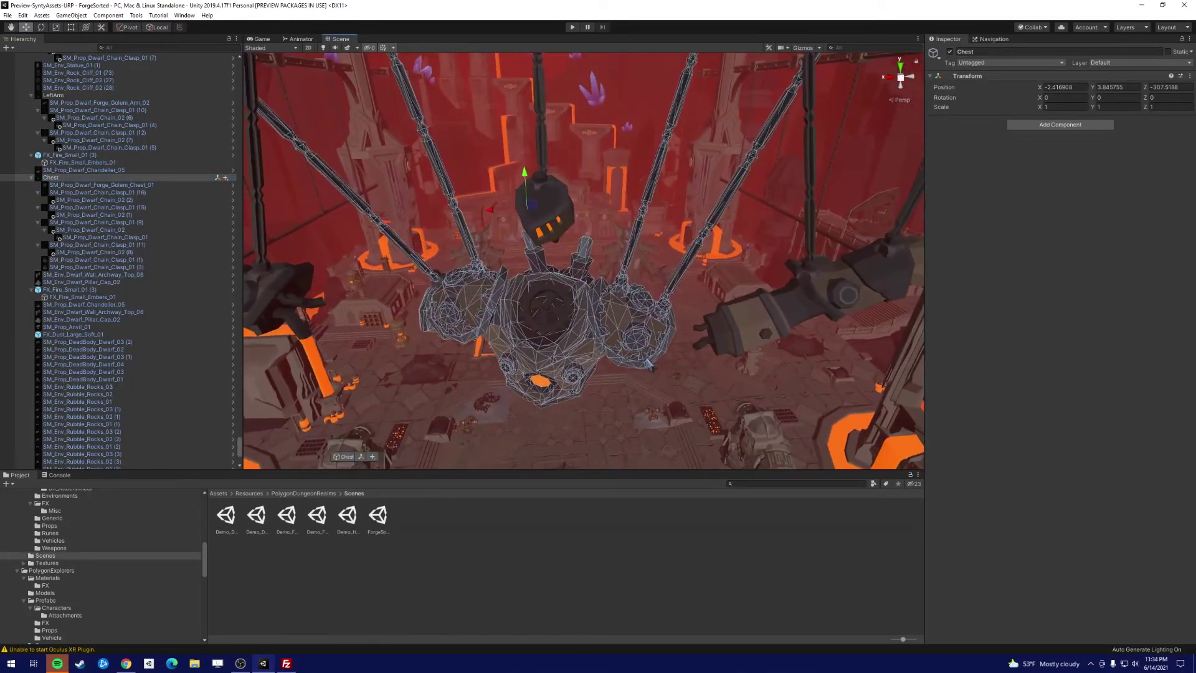
Drag SM_Prop_Dwarf_Cog_Large_03 (1) onto SM_Prop_Dwarf_Forge_Golem_Chest_01 in the Hierarchy.
{"action": "left_click", "coordinate": [551, 325]}
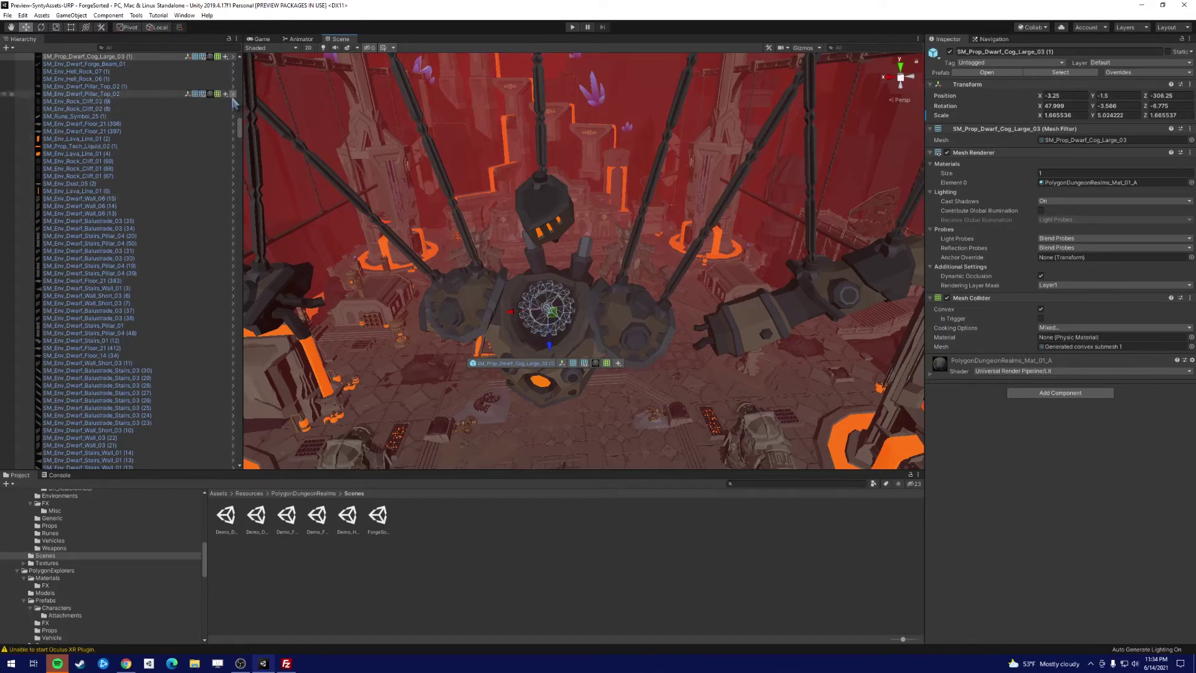
{"action": "scroll", "coordinate": [238, 124], "scroll_direction": "up", "scroll_amount": 10}
{"action": "scroll", "coordinate": [237, 250], "scroll_direction": "down", "scroll_amount": 15}
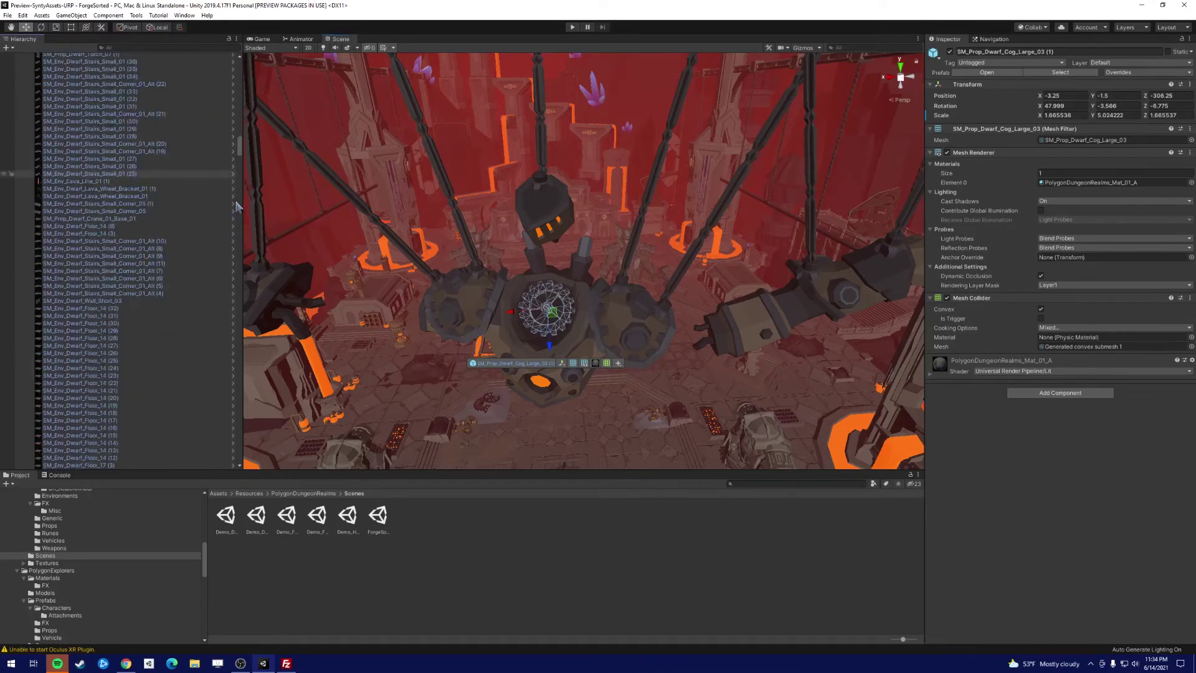
{"action": "scroll", "coordinate": [234, 395], "scroll_direction": "down", "scroll_amount": 8}
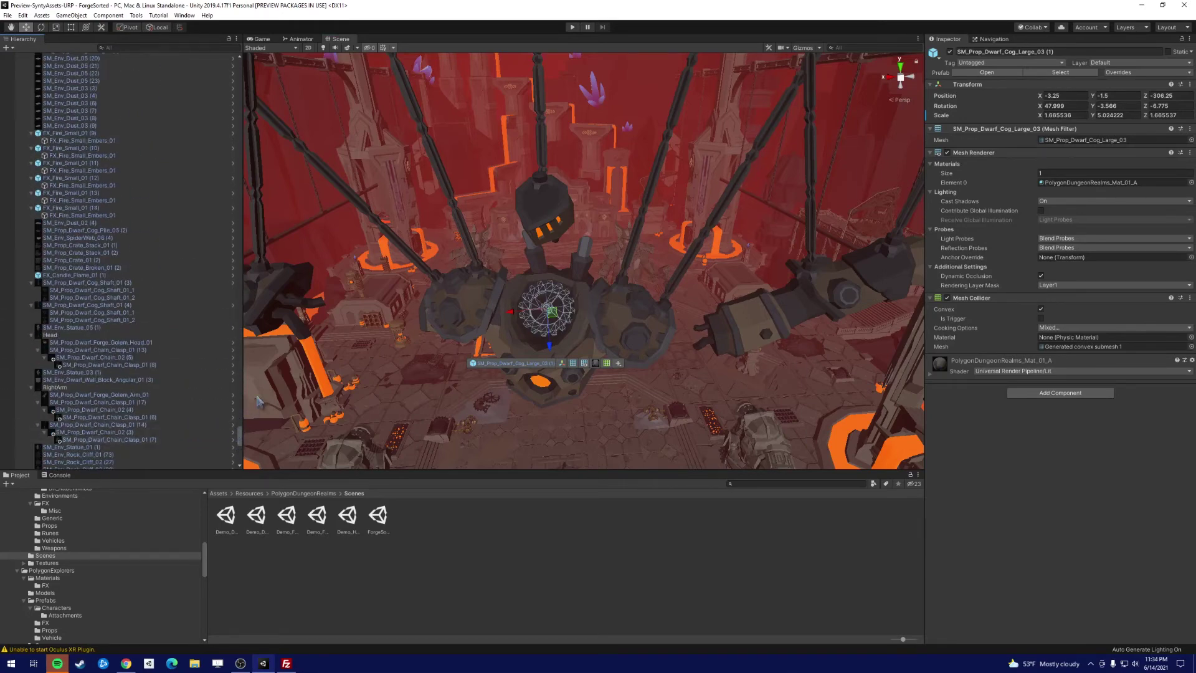
{"action": "scroll", "coordinate": [189, 399], "scroll_direction": "down", "scroll_amount": 10}
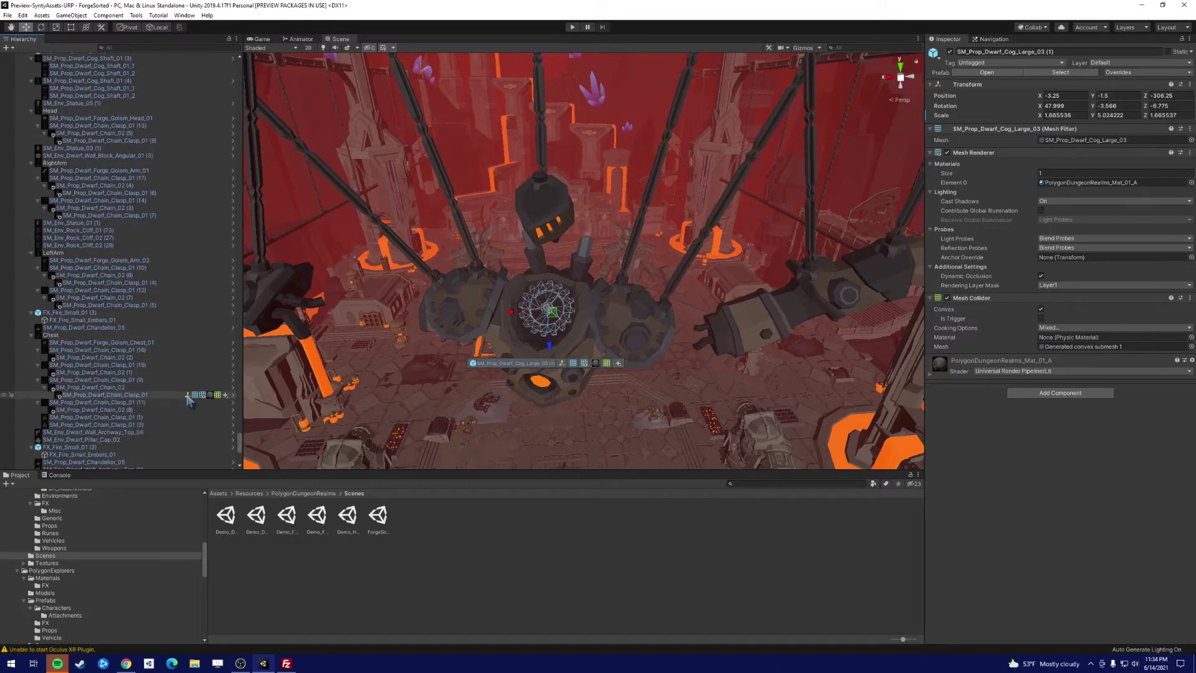
{"action": "left_click", "coordinate": [540, 323]}
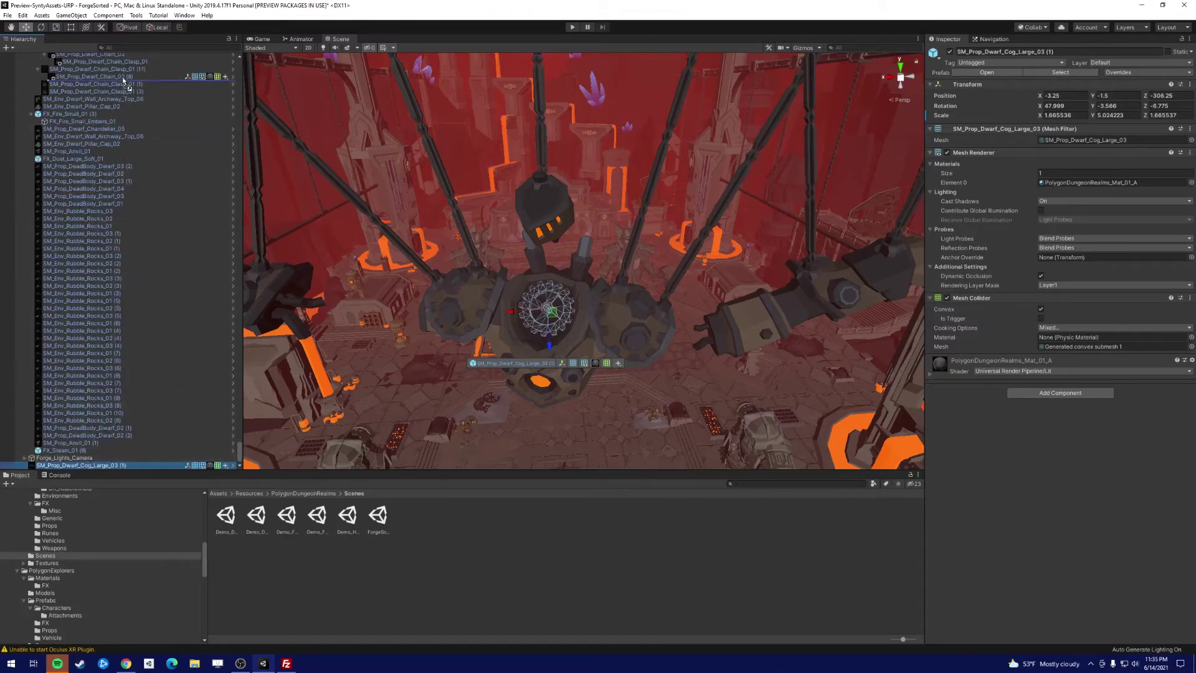
{"action": "scroll", "coordinate": [124, 79], "scroll_direction": "up", "scroll_amount": 5}
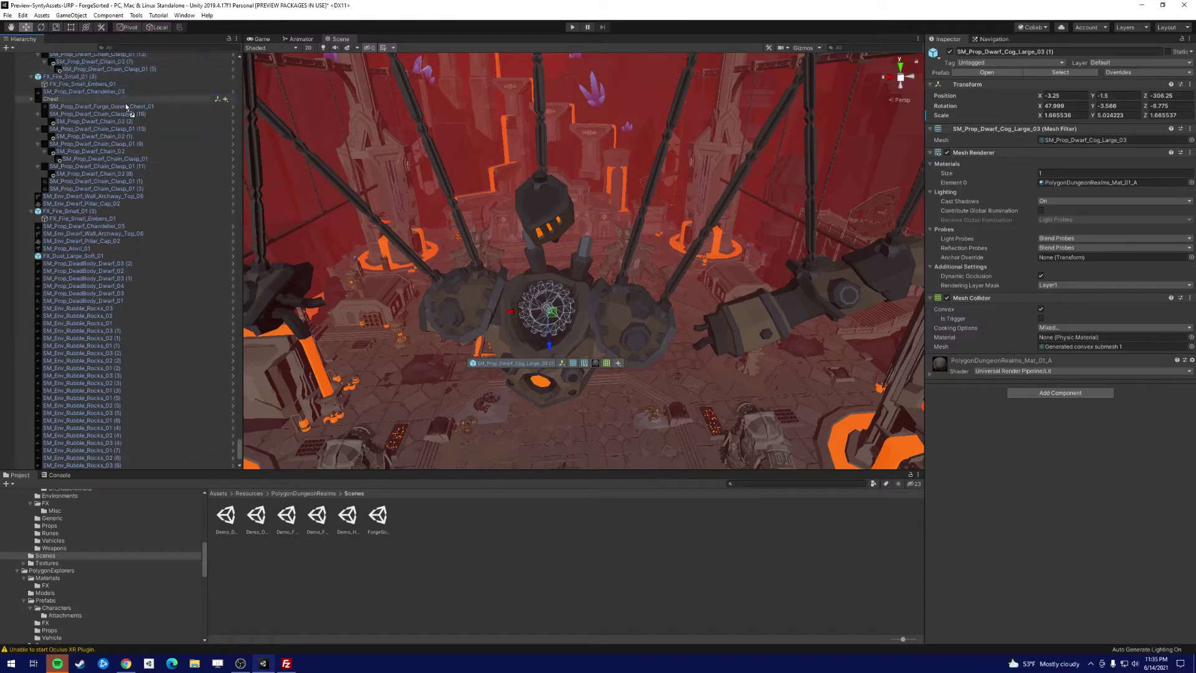
{"action": "left_click_drag", "start_coordinate": [126, 107], "coordinate": [134, 112]}
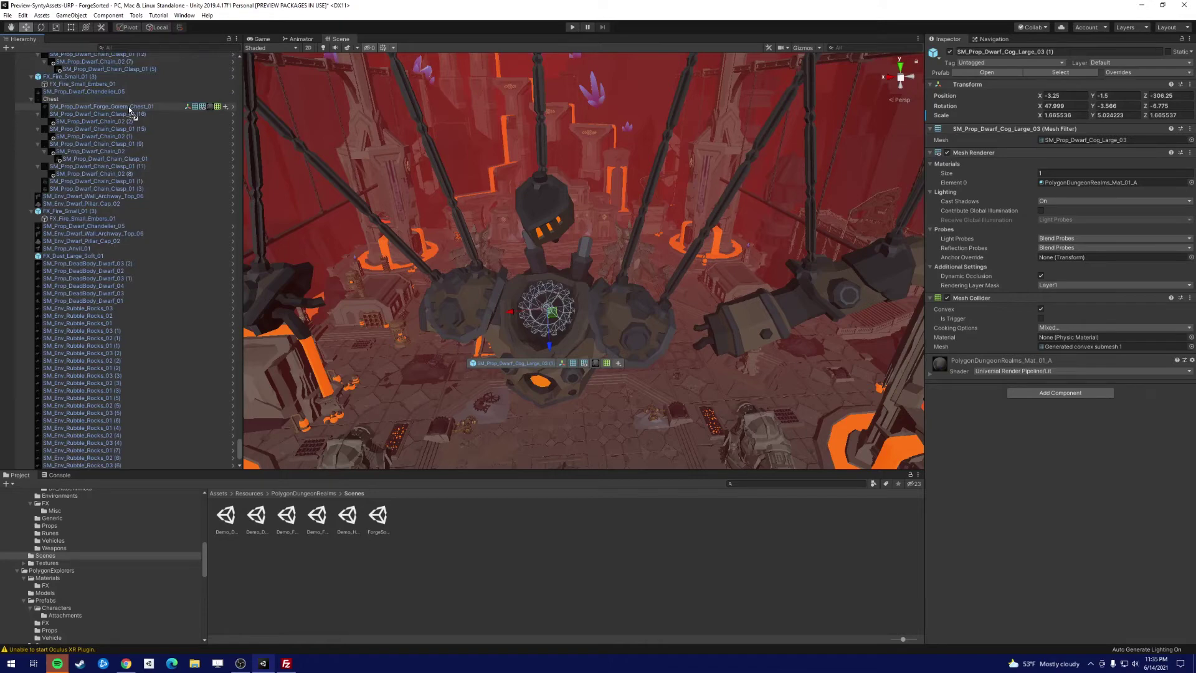
{"action": "left_click_drag", "start_coordinate": [130, 109], "coordinate": [130, 111]}
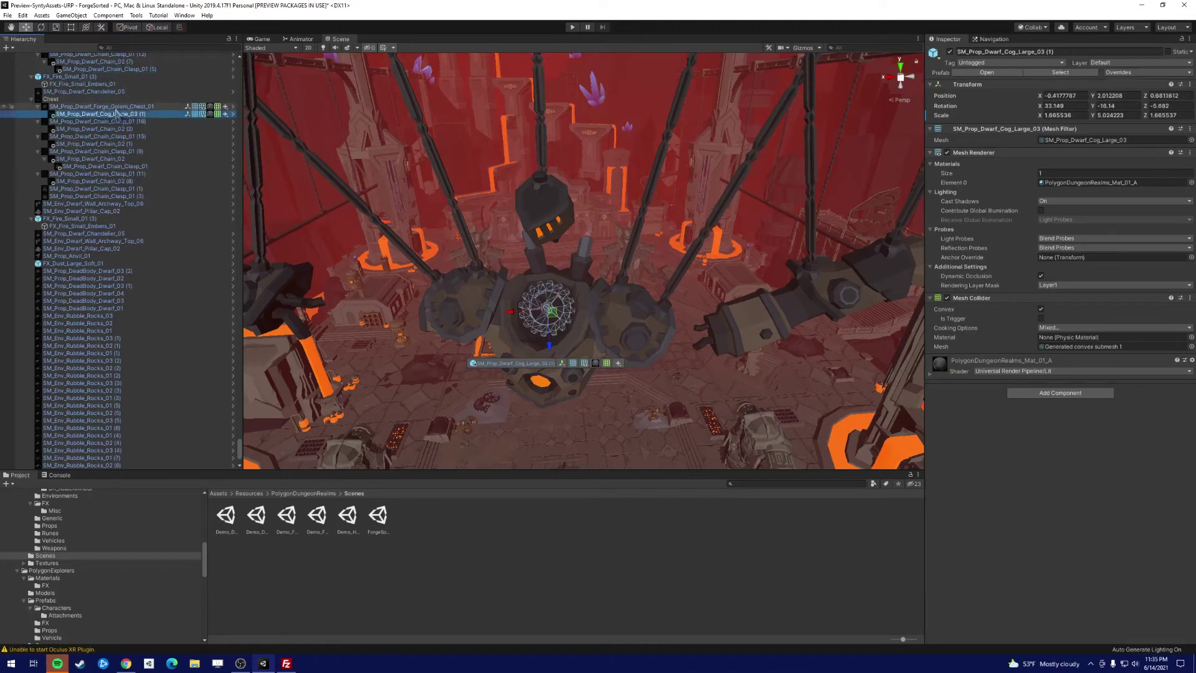
{"action": "right_click_drag", "start_coordinate": [715, 316], "coordinate": [629, 215]}
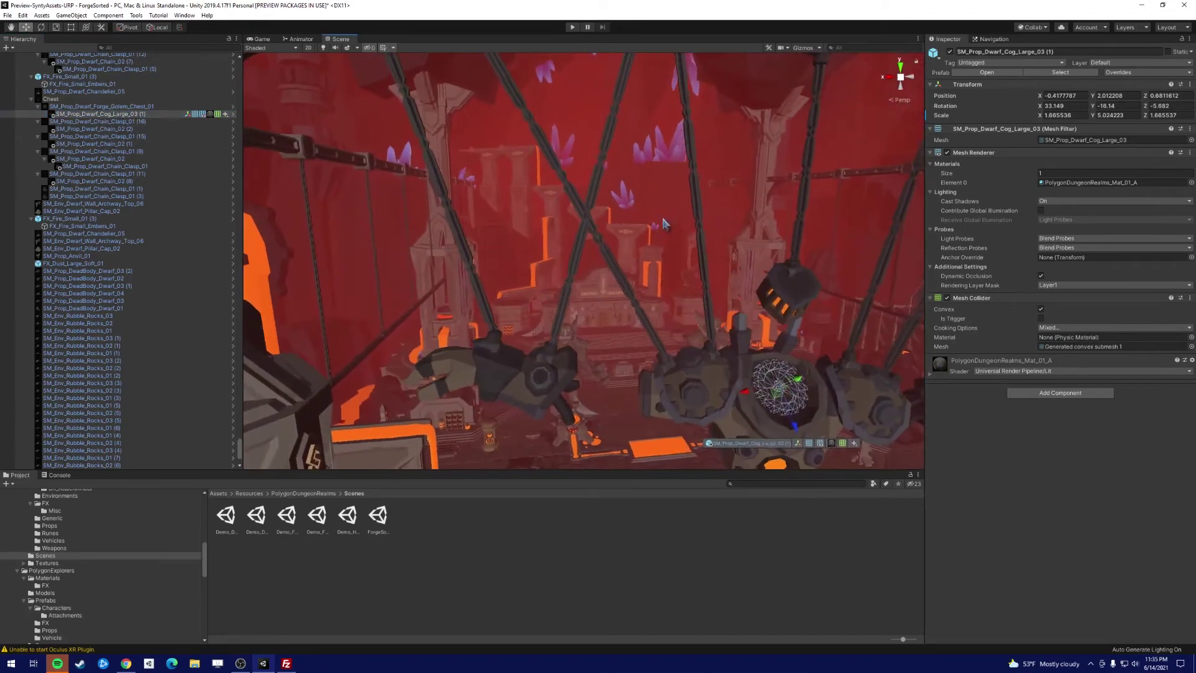
{"action": "left_click", "coordinate": [498, 378]}
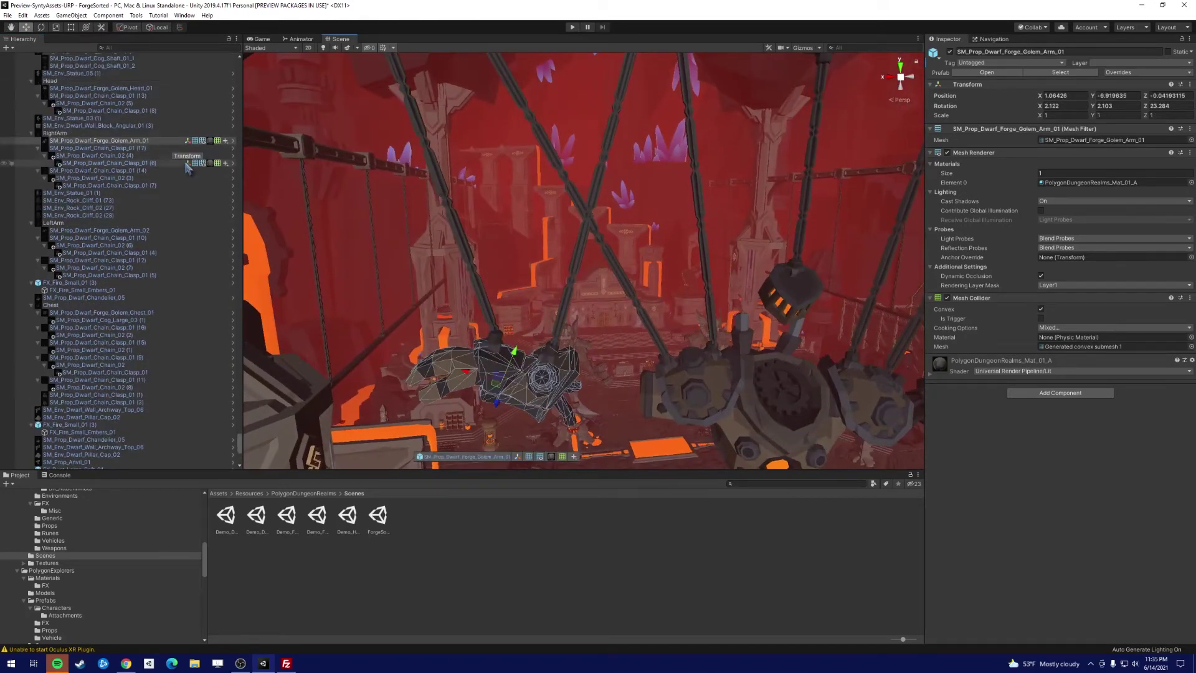
Add a Rigidbody to all the right-arm Chain_Clasp_01 objects, starting from clasp (17).
{"action": "right_click_drag", "start_coordinate": [551, 246], "coordinate": [408, 149]}
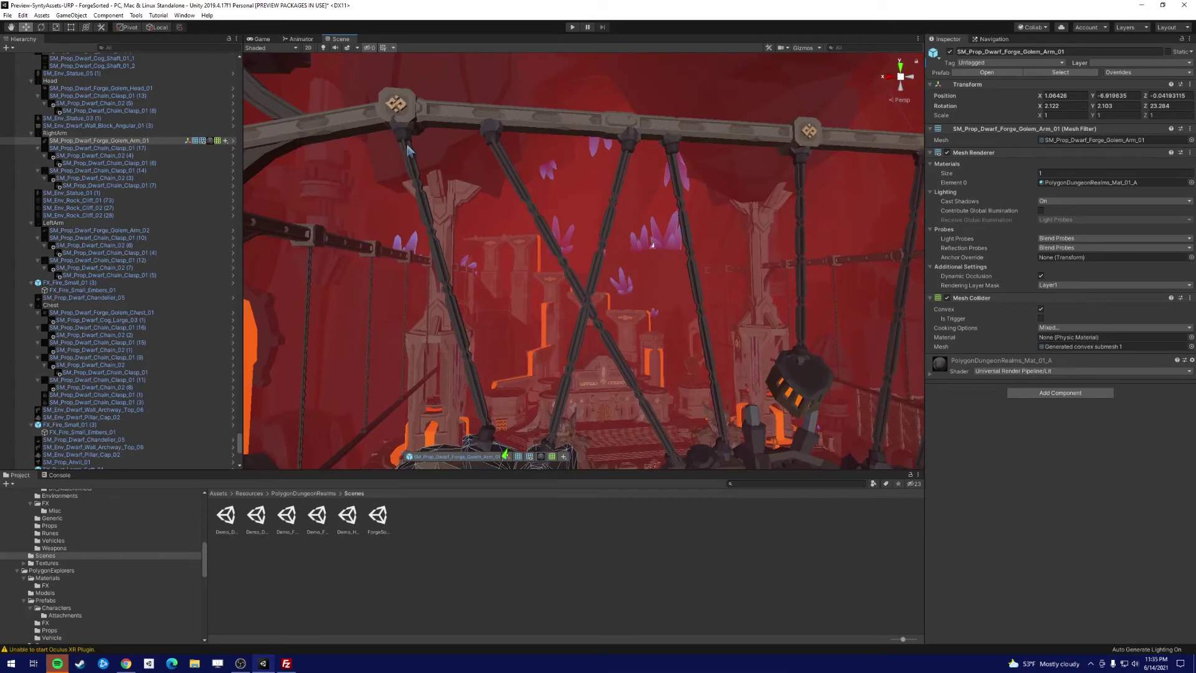
{"action": "left_click", "coordinate": [116, 148]}
{"action": "left_click", "coordinate": [118, 156], "text": "ctrl"}
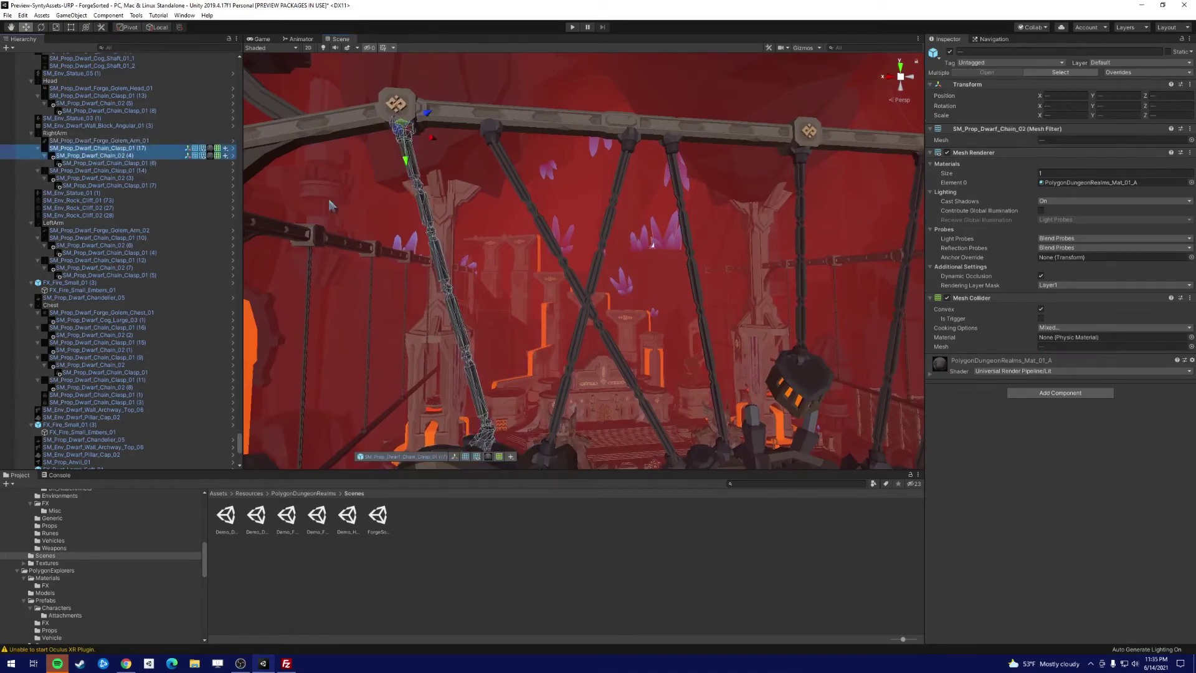
{"action": "left_click", "coordinate": [117, 156], "text": "ctrl"}
{"action": "left_click", "coordinate": [109, 163], "text": "ctrl"}
{"action": "left_click", "coordinate": [105, 171], "text": "ctrl"}
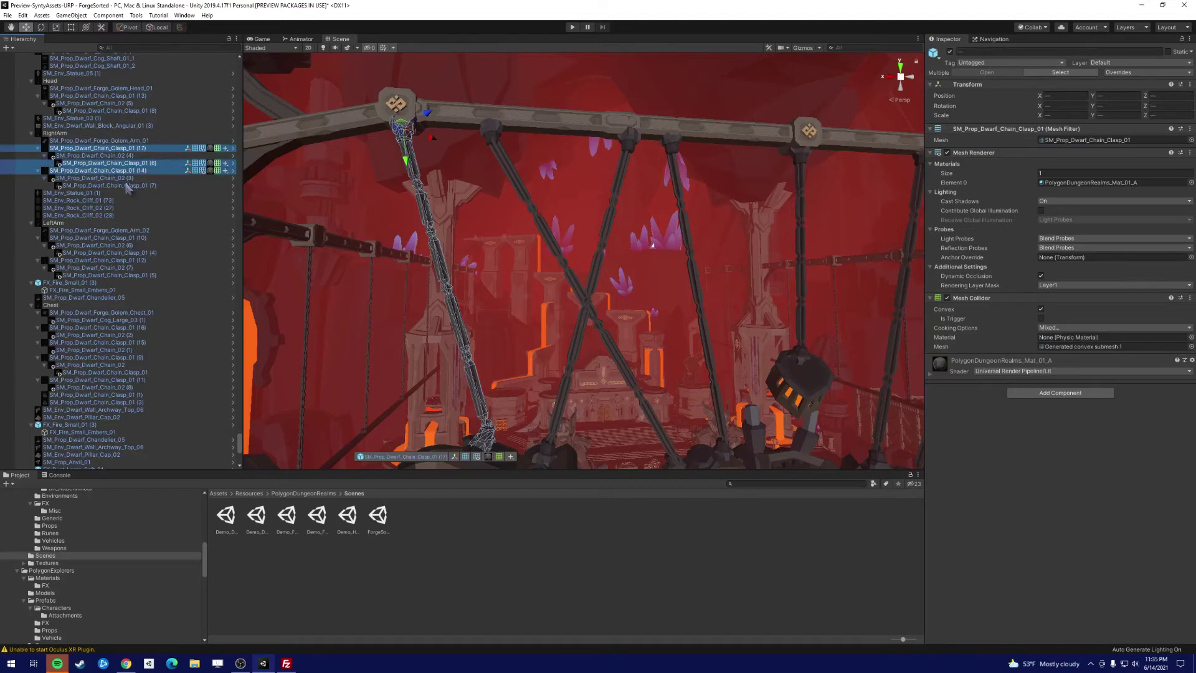
{"action": "left_click", "coordinate": [126, 186], "text": "ctrl"}
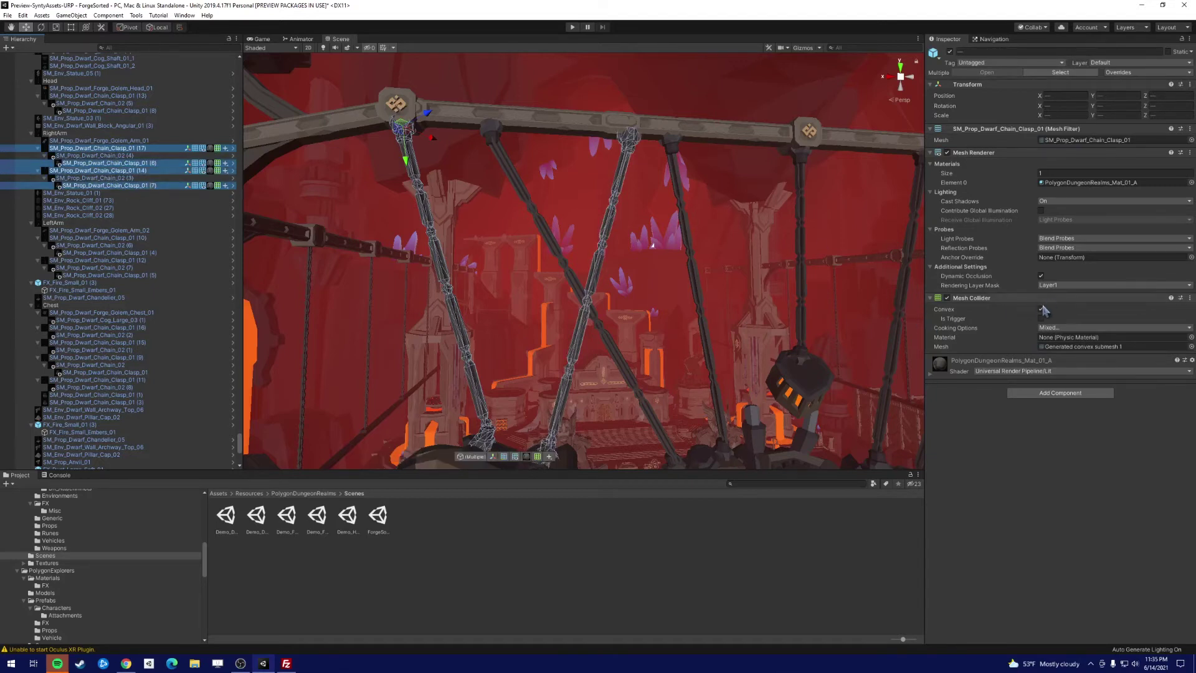
{"action": "left_click", "coordinate": [948, 298]}
{"action": "left_click", "coordinate": [1061, 392]}
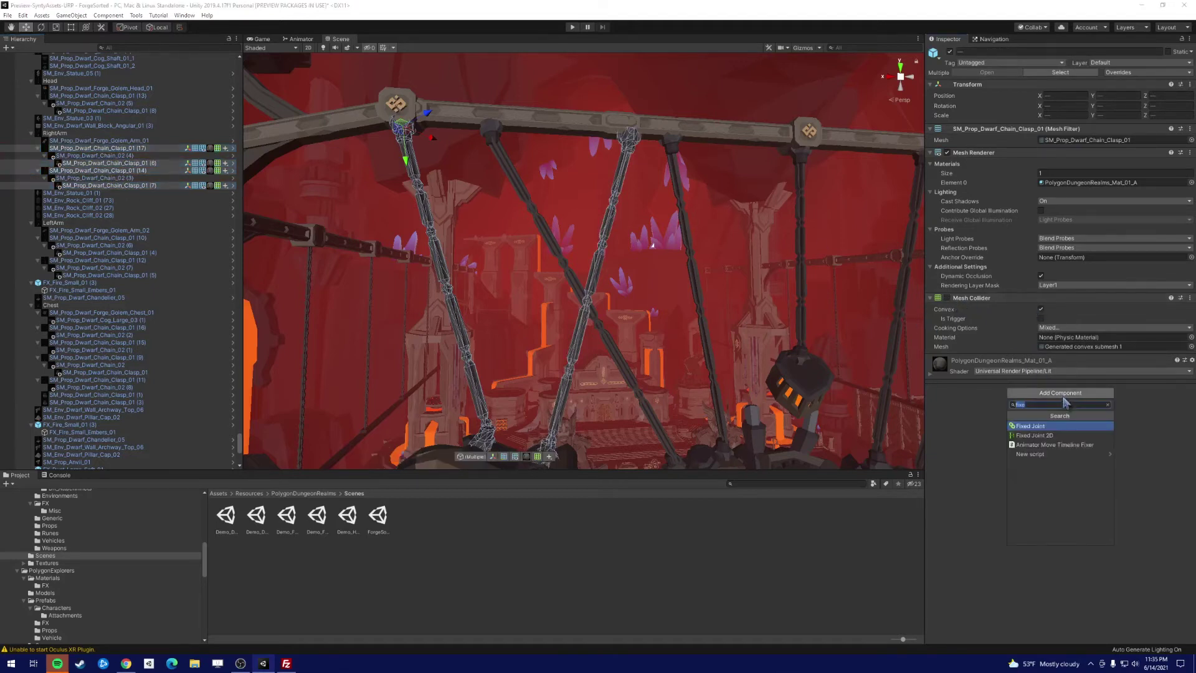
{"action": "type", "text": "rigid"}
{"action": "key", "text": "Return"}
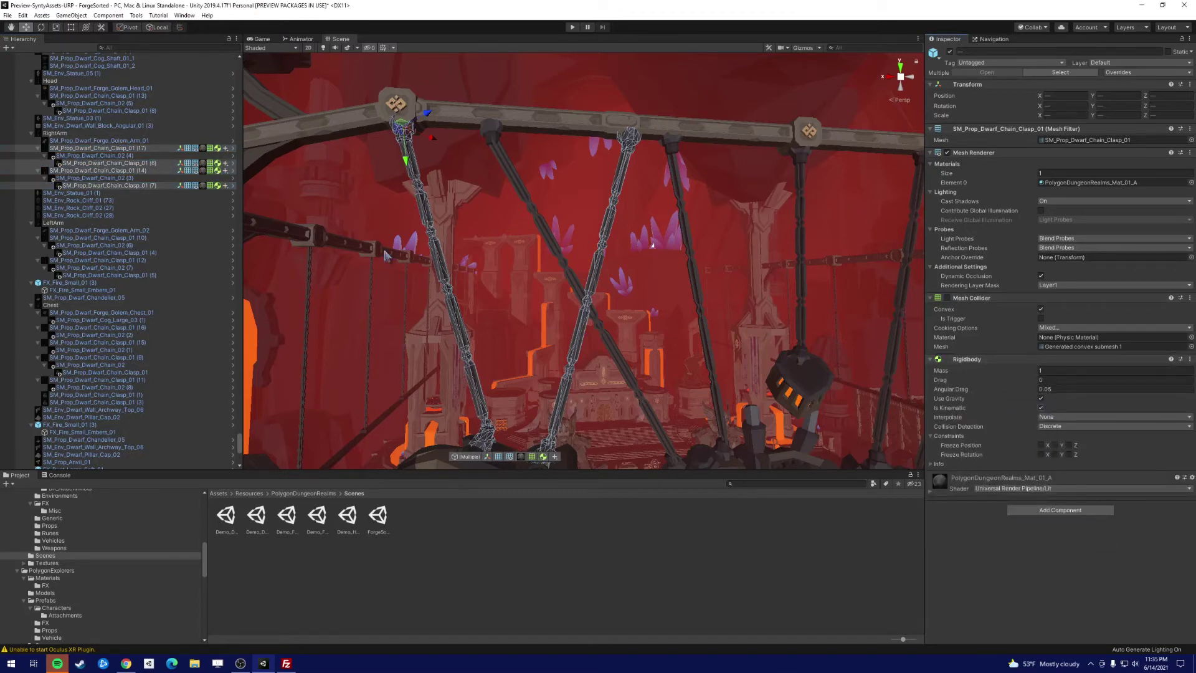
Add a Configurable Joint to chains Chain_02 (4) and (3) with X, Y and Z Motion locked.
{"action": "left_click", "coordinate": [93, 155]}
{"action": "left_click", "coordinate": [94, 177], "text": "ctrl"}
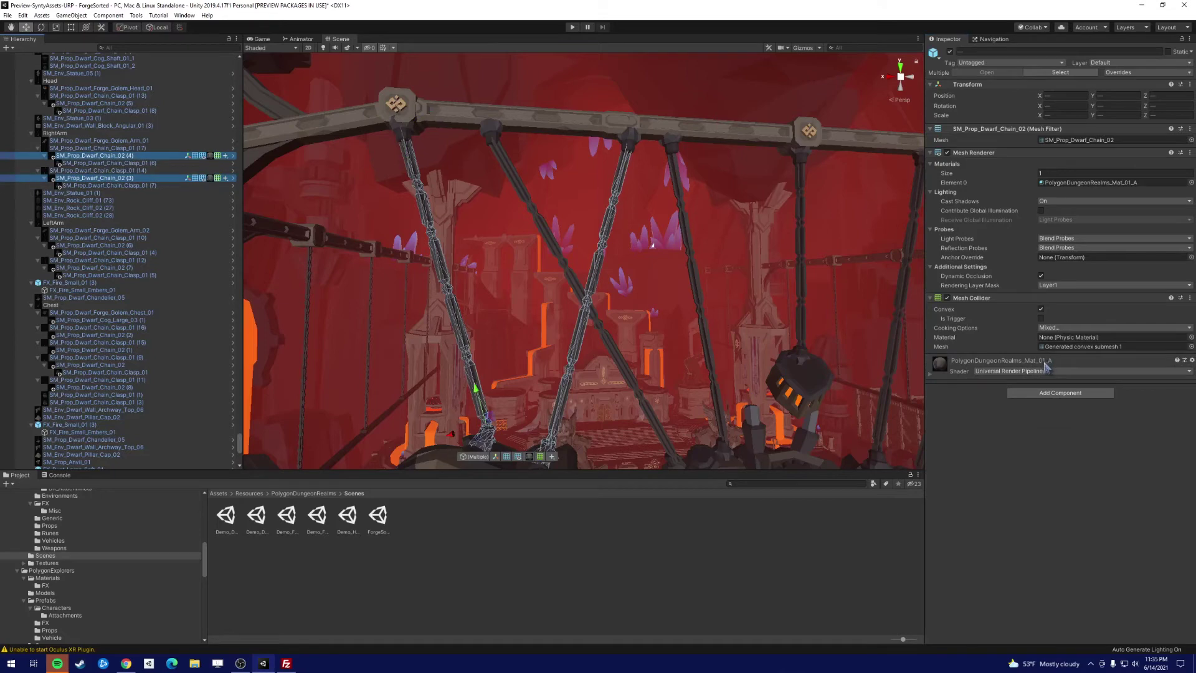
{"action": "left_click", "coordinate": [1061, 393]}
{"action": "type", "text": "condi"}
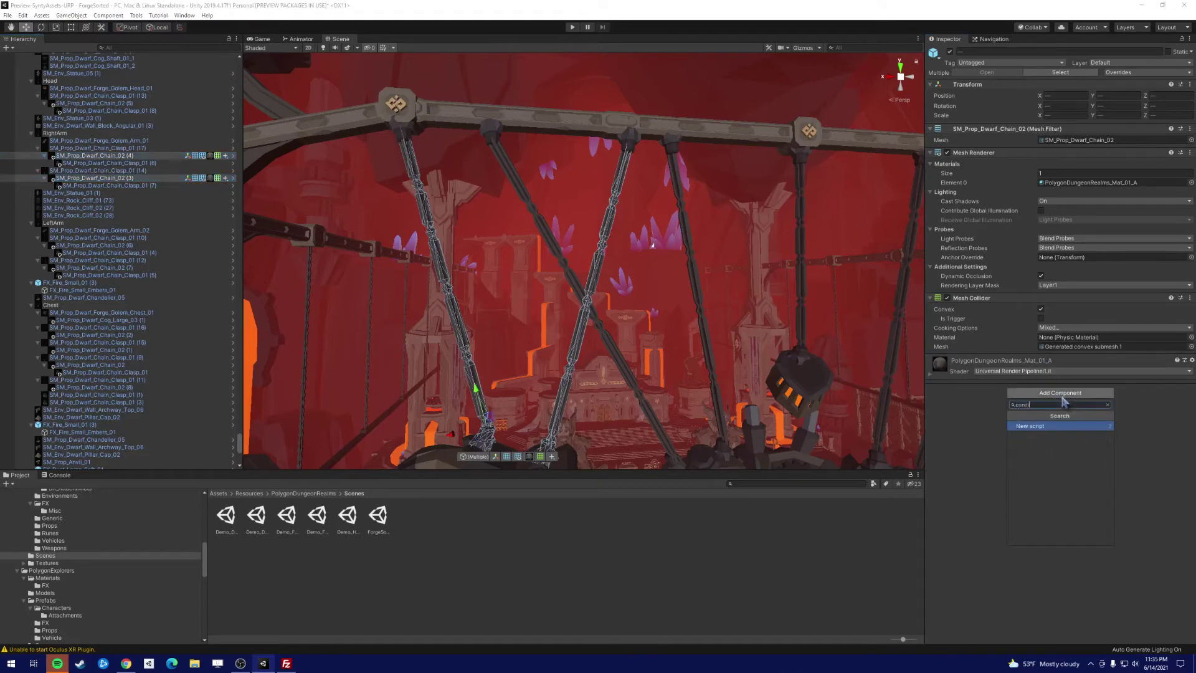
{"action": "key", "text": "Return"}
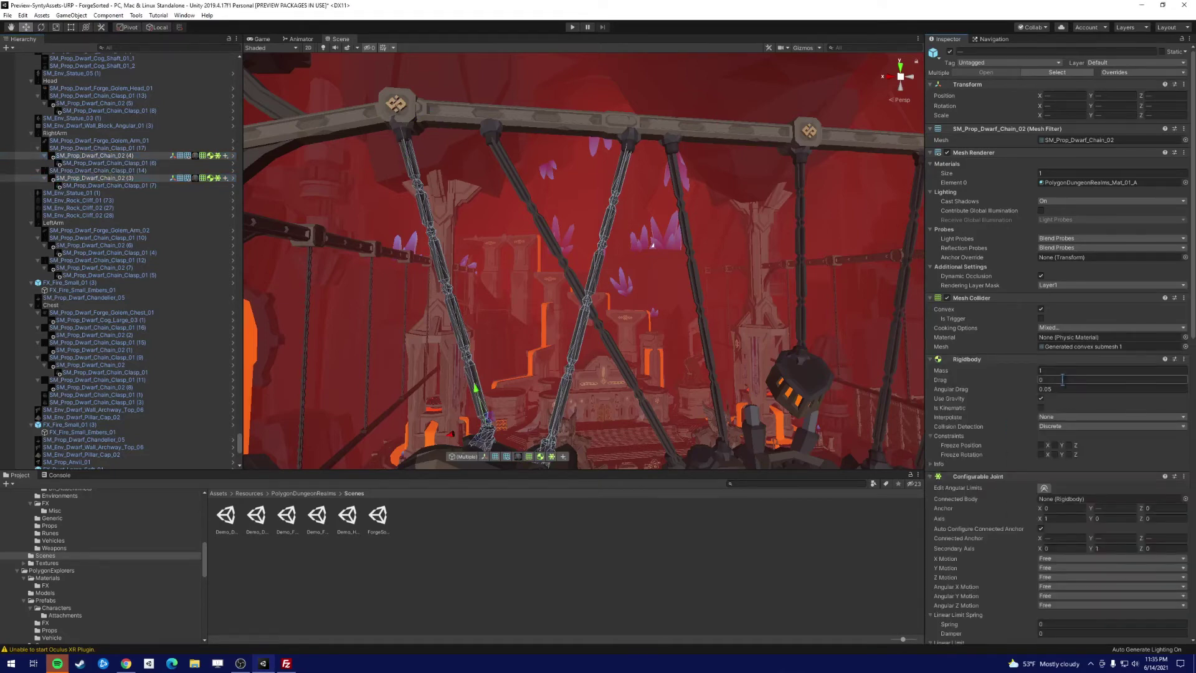
{"action": "scroll", "coordinate": [1072, 393], "scroll_direction": "down", "scroll_amount": 5}
{"action": "left_click", "coordinate": [1064, 391]}
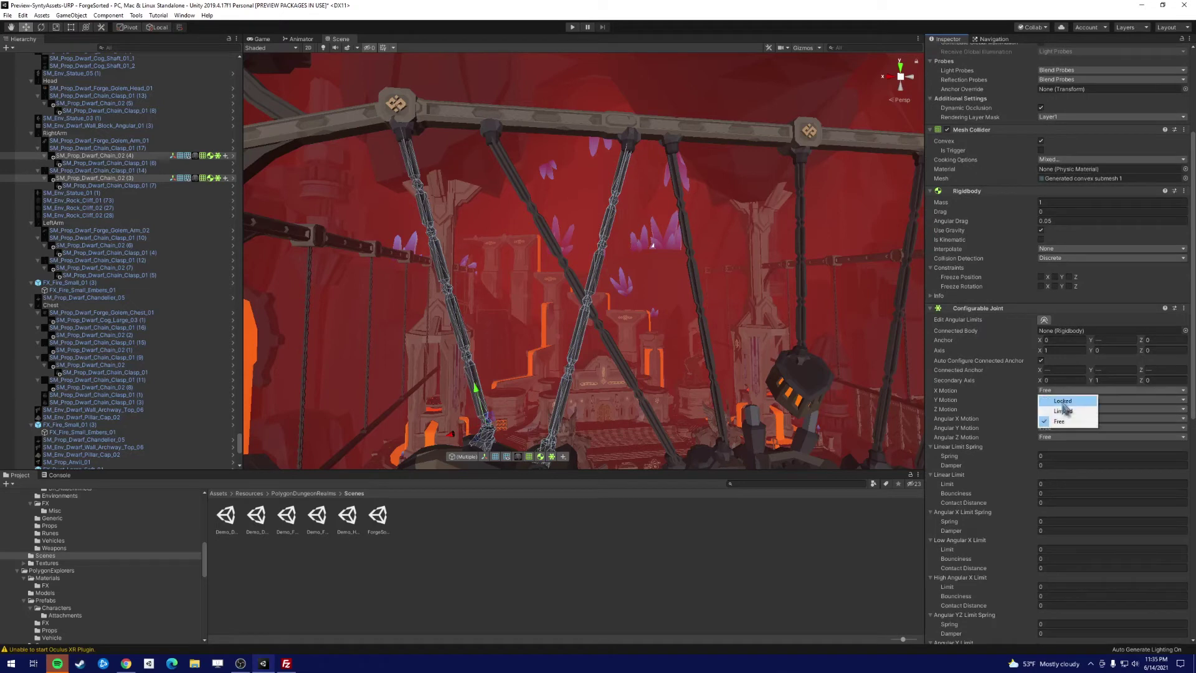
{"action": "left_click", "coordinate": [1064, 395]}
{"action": "left_click", "coordinate": [1064, 400]}
{"action": "left_click", "coordinate": [1064, 405]}
{"action": "left_click", "coordinate": [1064, 410]}
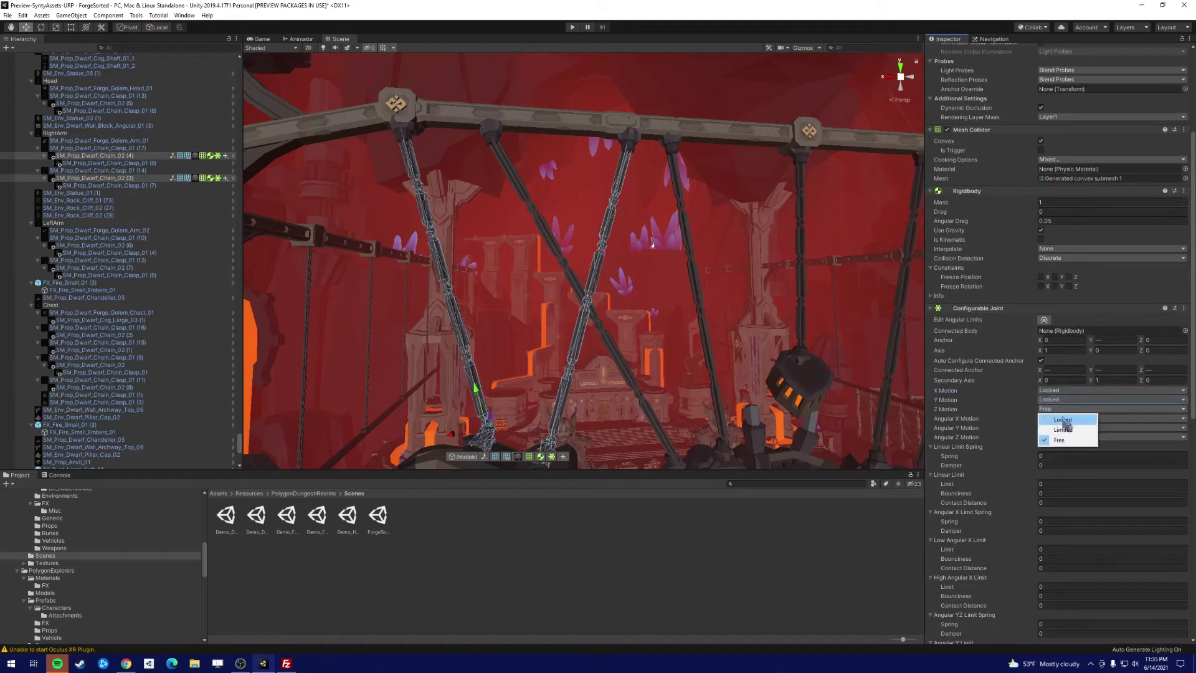
{"action": "left_click", "coordinate": [1067, 419]}
Connect Chain_02 (4)'s joint to clasp (17) and Chain_02 (3)'s joint to clasp (14).
{"action": "left_click_drag", "start_coordinate": [84, 179], "coordinate": [75, 173]}
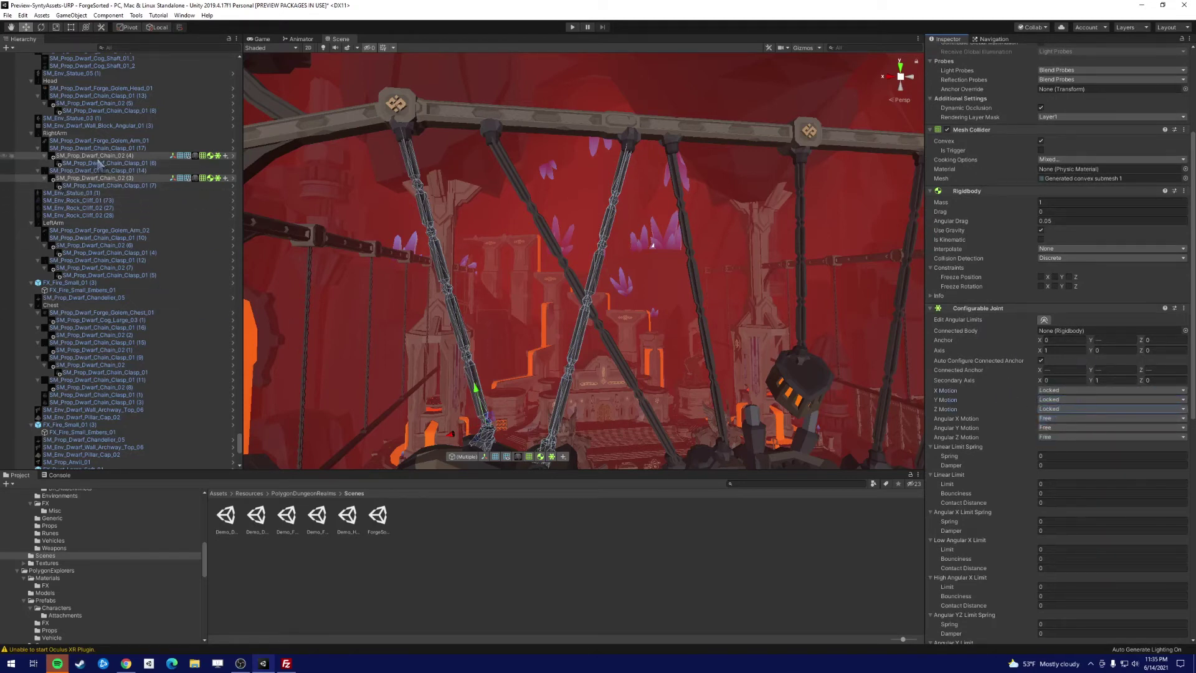
{"action": "left_click", "coordinate": [100, 156]}
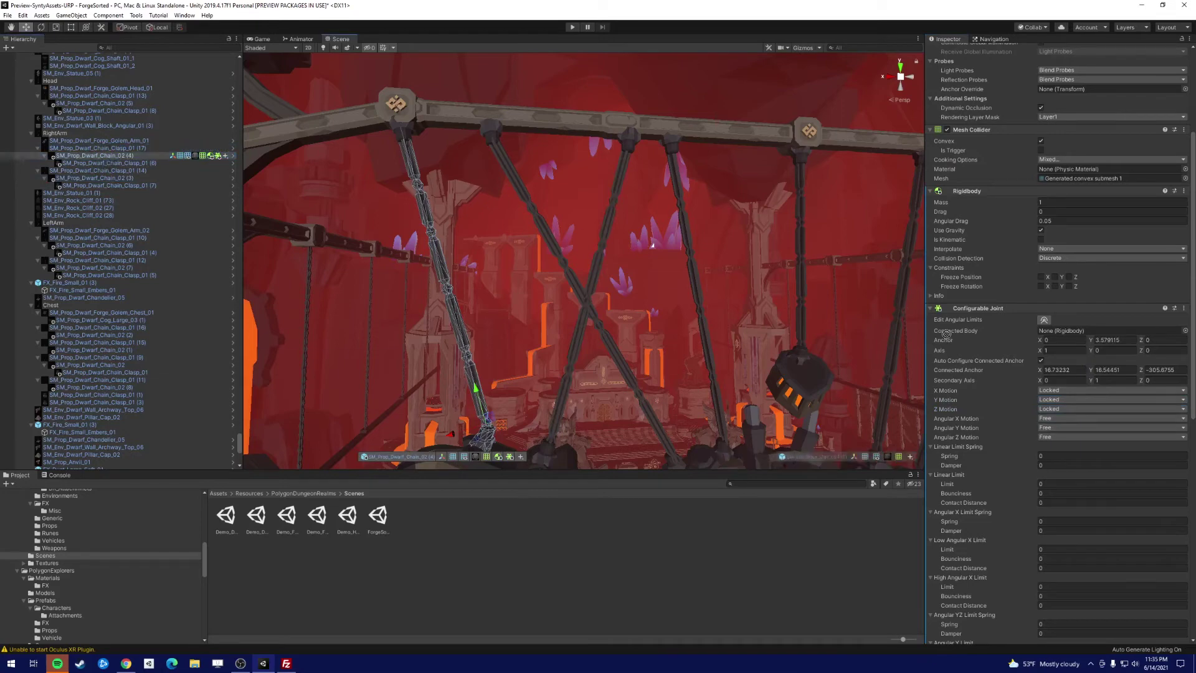
{"action": "left_click_drag", "start_coordinate": [946, 333], "coordinate": [1085, 335]}
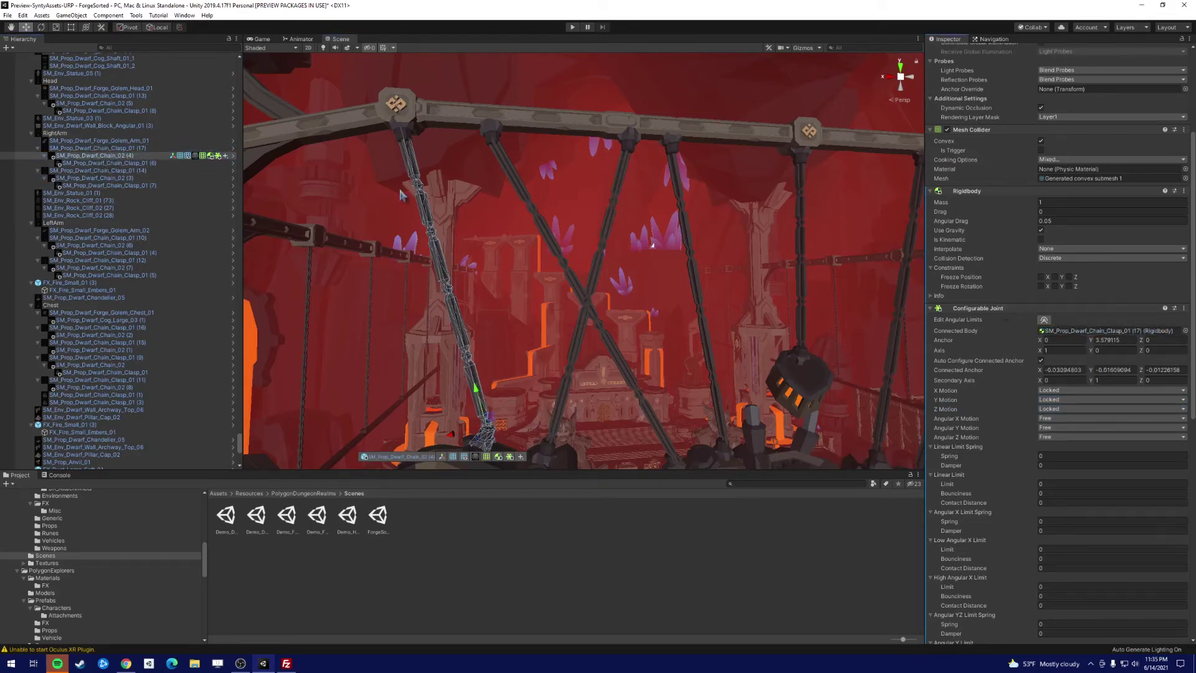
{"action": "left_click", "coordinate": [84, 177]}
{"action": "left_click_drag", "start_coordinate": [87, 170], "coordinate": [1061, 341]}
{"action": "key", "text": "f"}
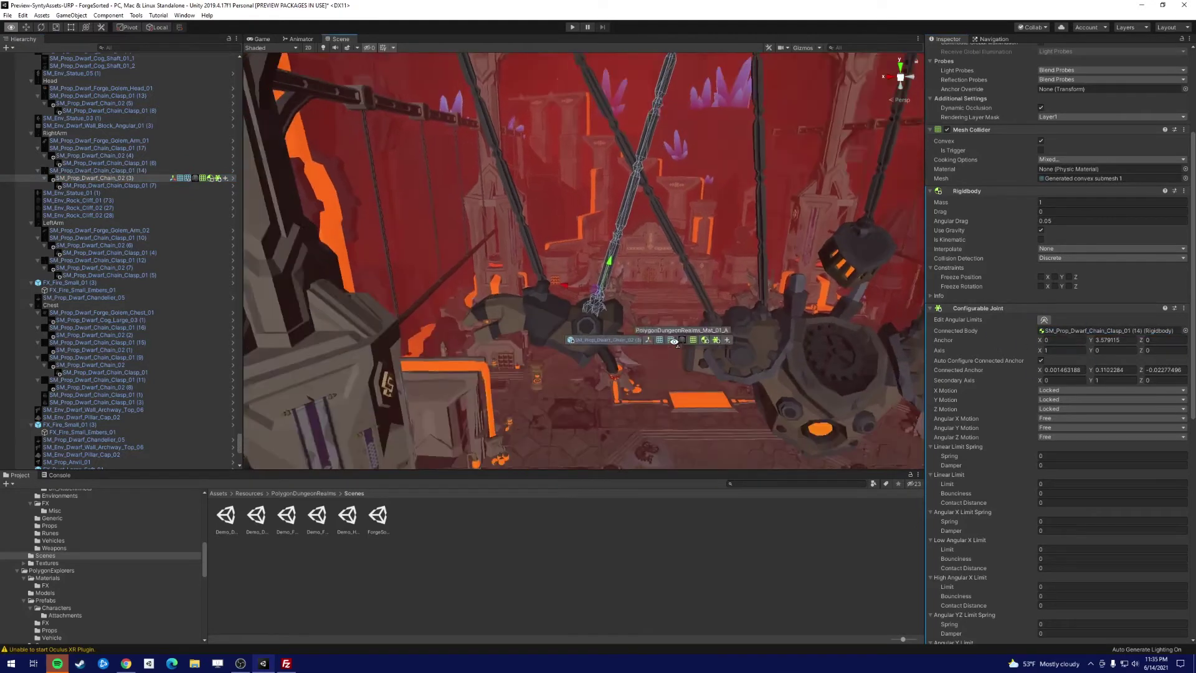
Add two Fixed Joints to the right golem arm Forge_Golem_Arm_01.
{"action": "left_click", "coordinate": [118, 141]}
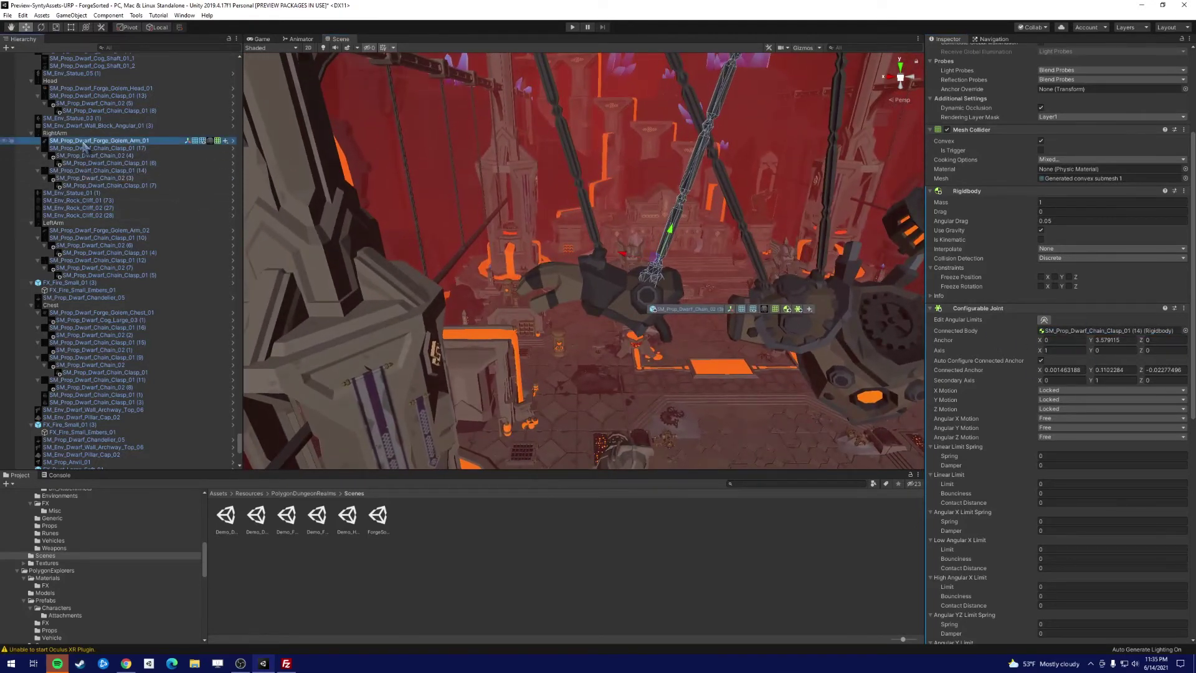
{"action": "left_click", "coordinate": [1059, 393]}
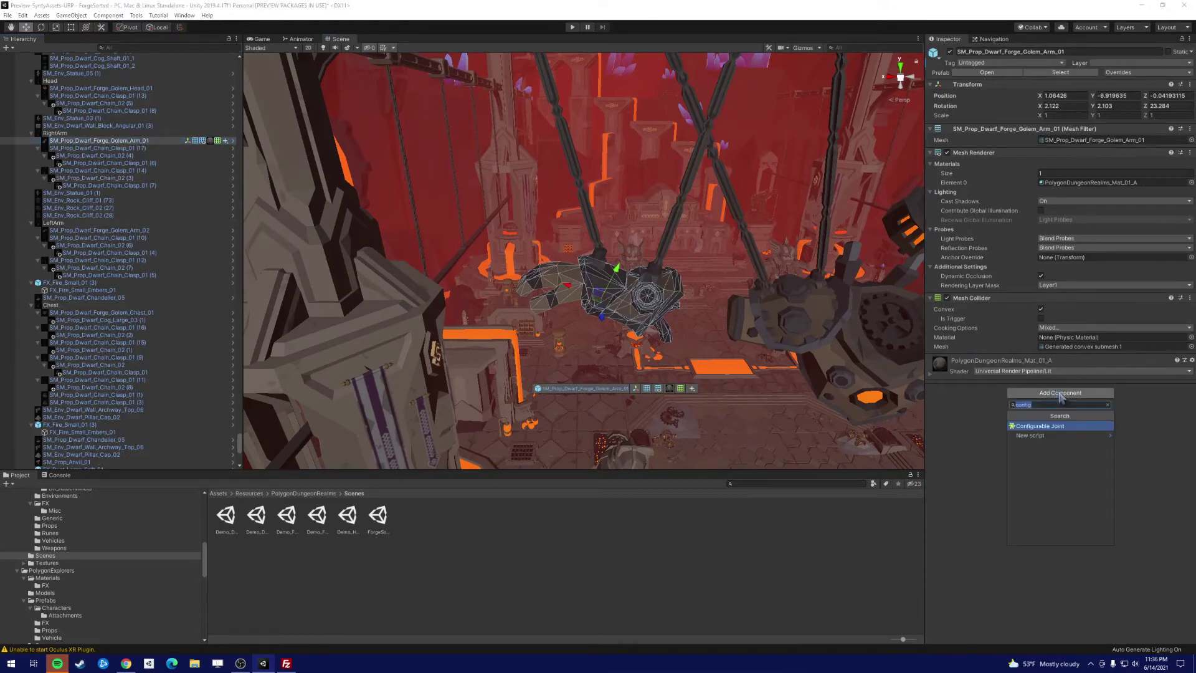
{"action": "type", "text": "fixed"}
{"action": "key", "text": "Return"}
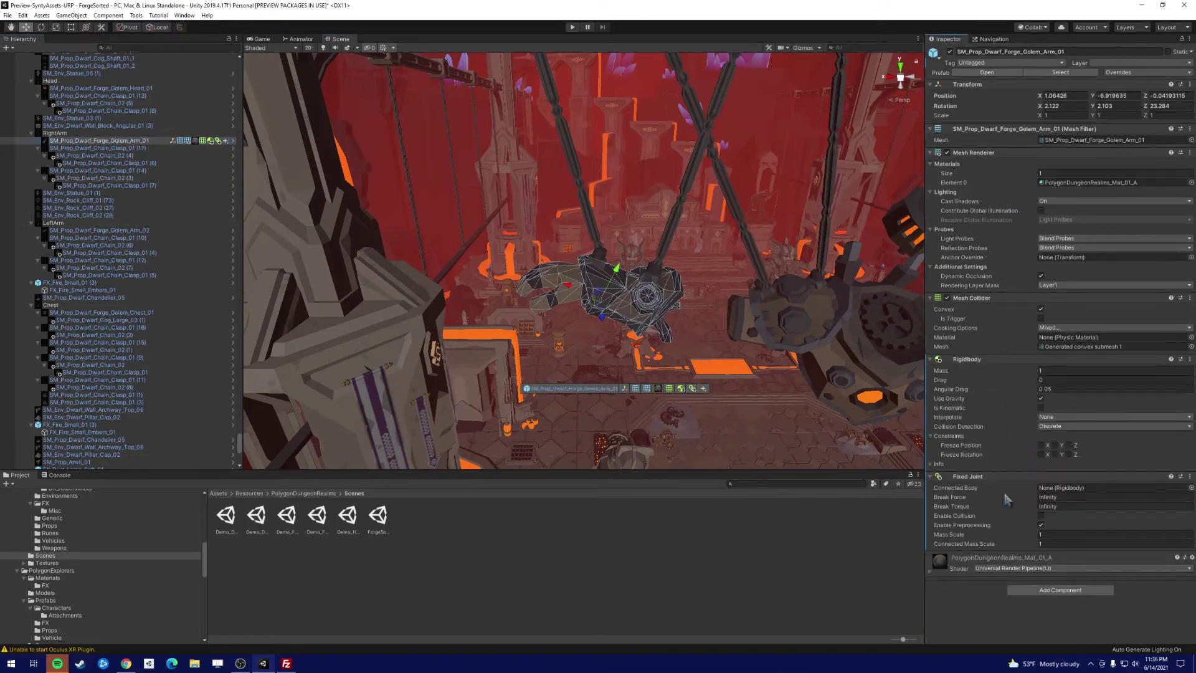
{"action": "left_click", "coordinate": [1059, 590]}
{"action": "key", "text": "Return"}
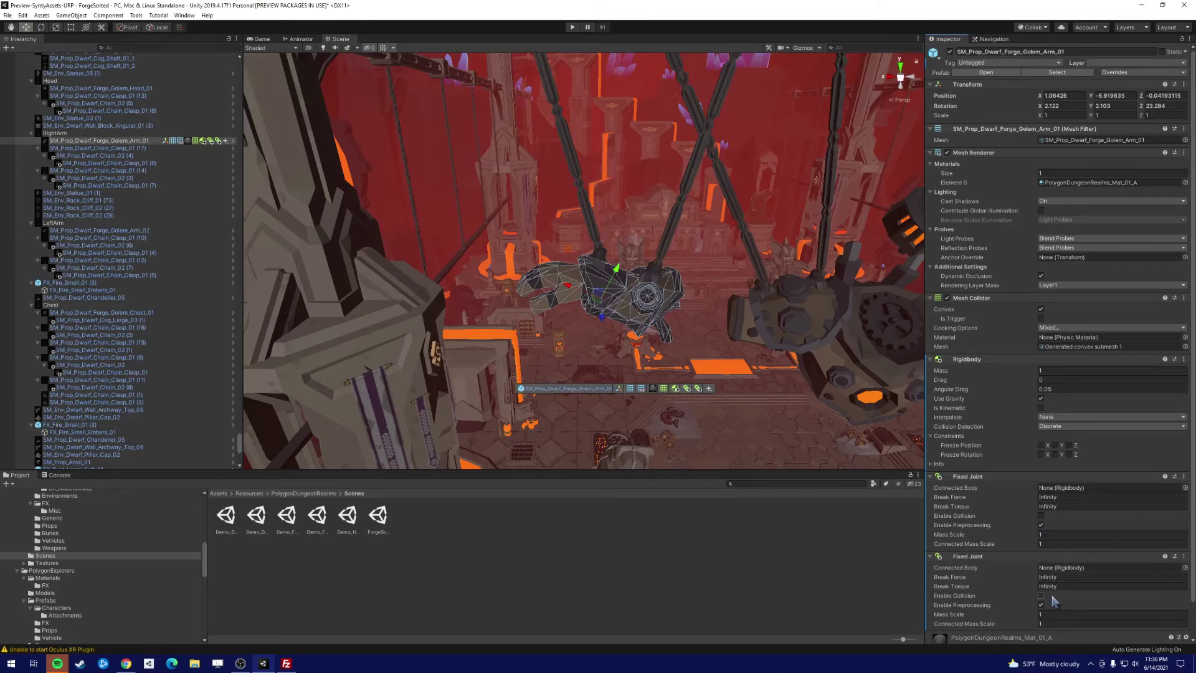
Connect the arm's two Fixed Joints to Chain_02 (4) and Chain_02 (3).
{"action": "scroll", "coordinate": [1025, 513], "scroll_direction": "down", "scroll_amount": 2}
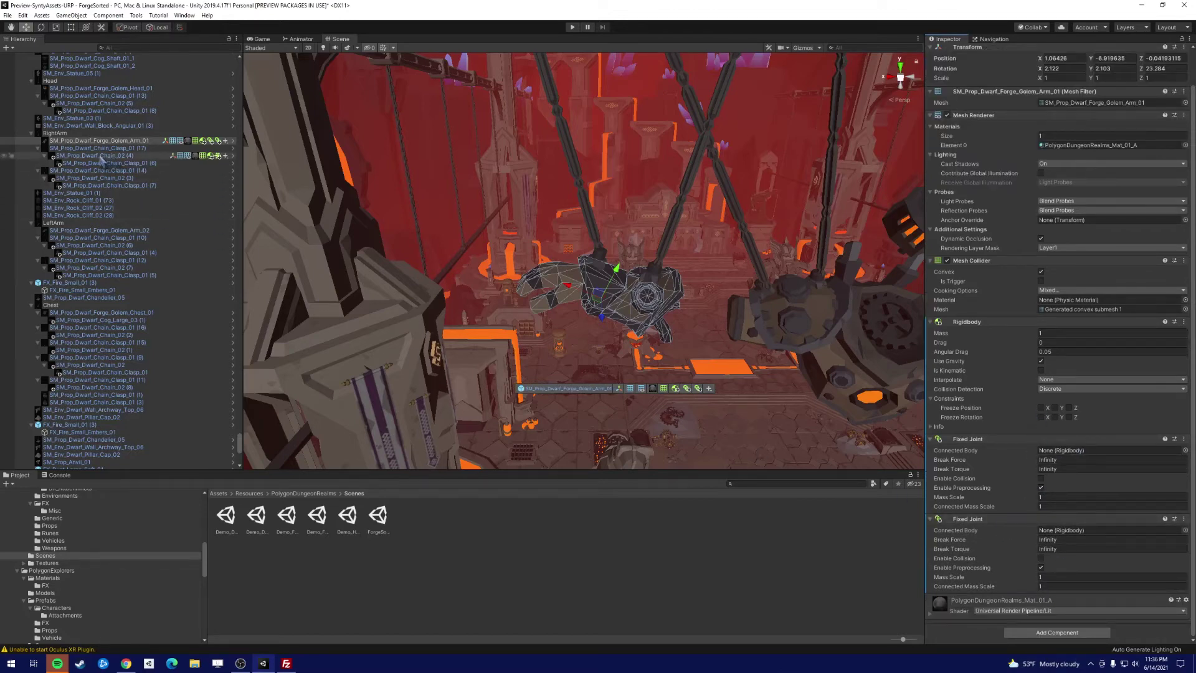
{"action": "left_click_drag", "start_coordinate": [102, 160], "coordinate": [1072, 449]}
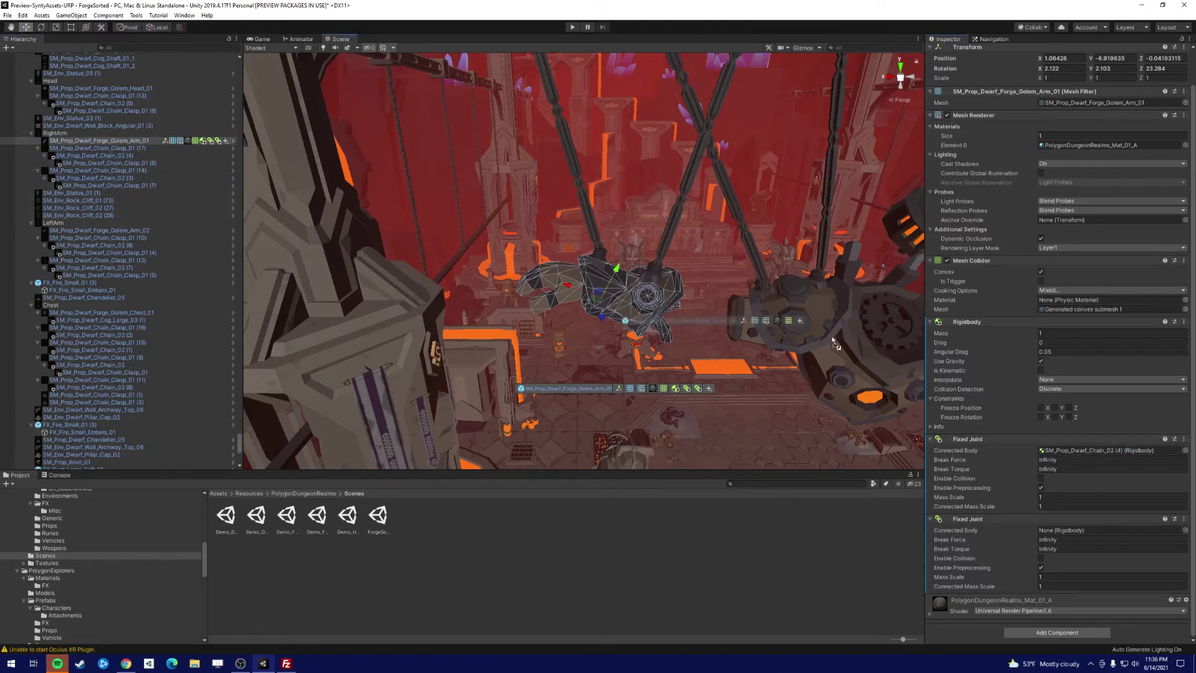
{"action": "left_click_drag", "start_coordinate": [835, 342], "coordinate": [1068, 532]}
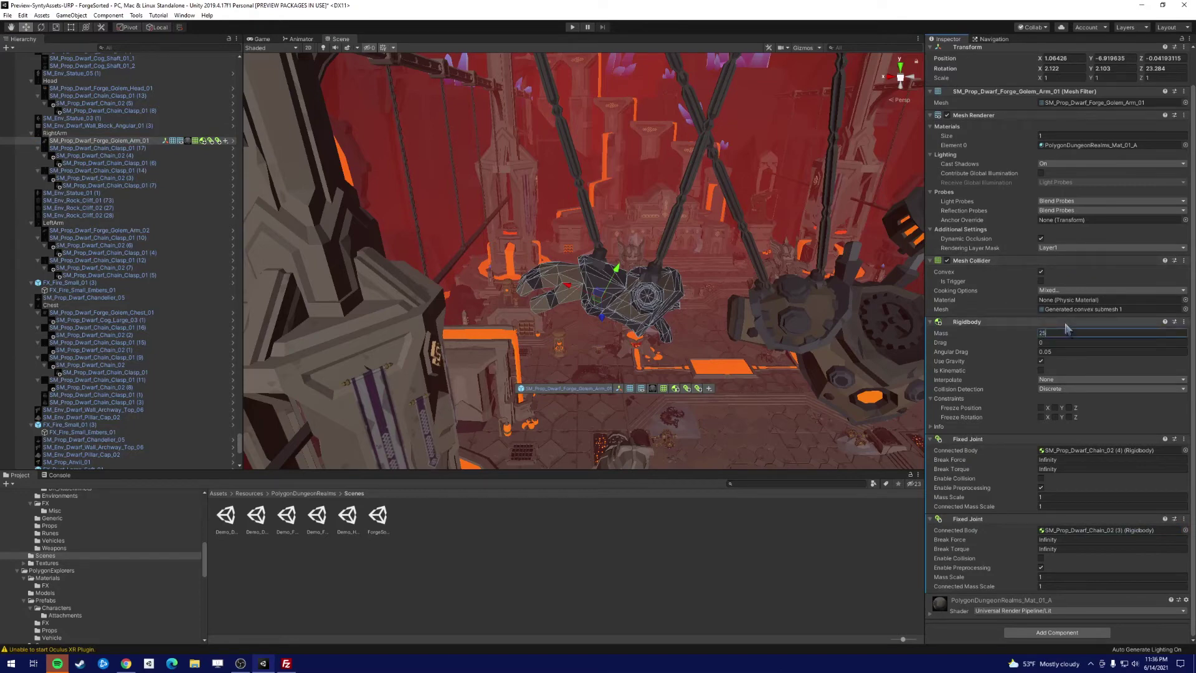
{"action": "right_click_drag", "start_coordinate": [676, 190], "coordinate": [651, 158]}
{"action": "left_click", "coordinate": [598, 354]}
Reduce left-arm chain SM_Prop_Dwarf_Chain_02 (7)'s Y scale from 1.267395 to 1.15.
{"action": "right_click_drag", "start_coordinate": [608, 279], "coordinate": [671, 271]}
{"action": "left_click", "coordinate": [609, 267]}
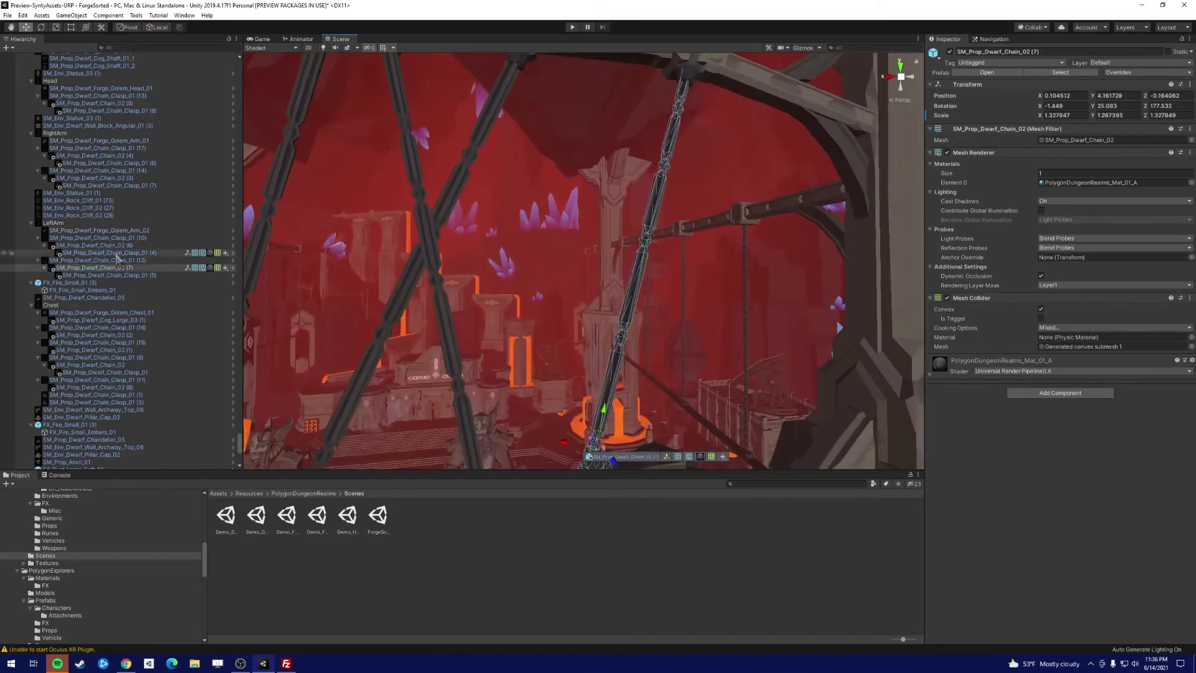
{"action": "right_click_drag", "start_coordinate": [602, 306], "coordinate": [639, 249]}
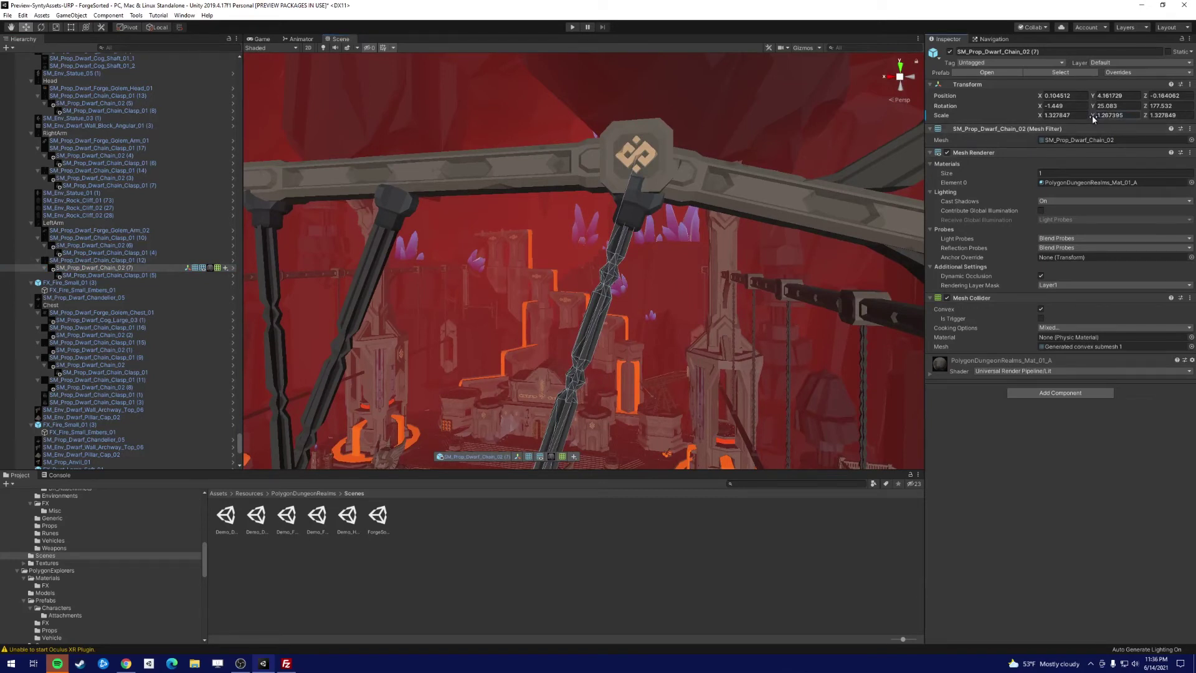
{"action": "left_click_drag", "start_coordinate": [1093, 118], "coordinate": [1093, 120]}
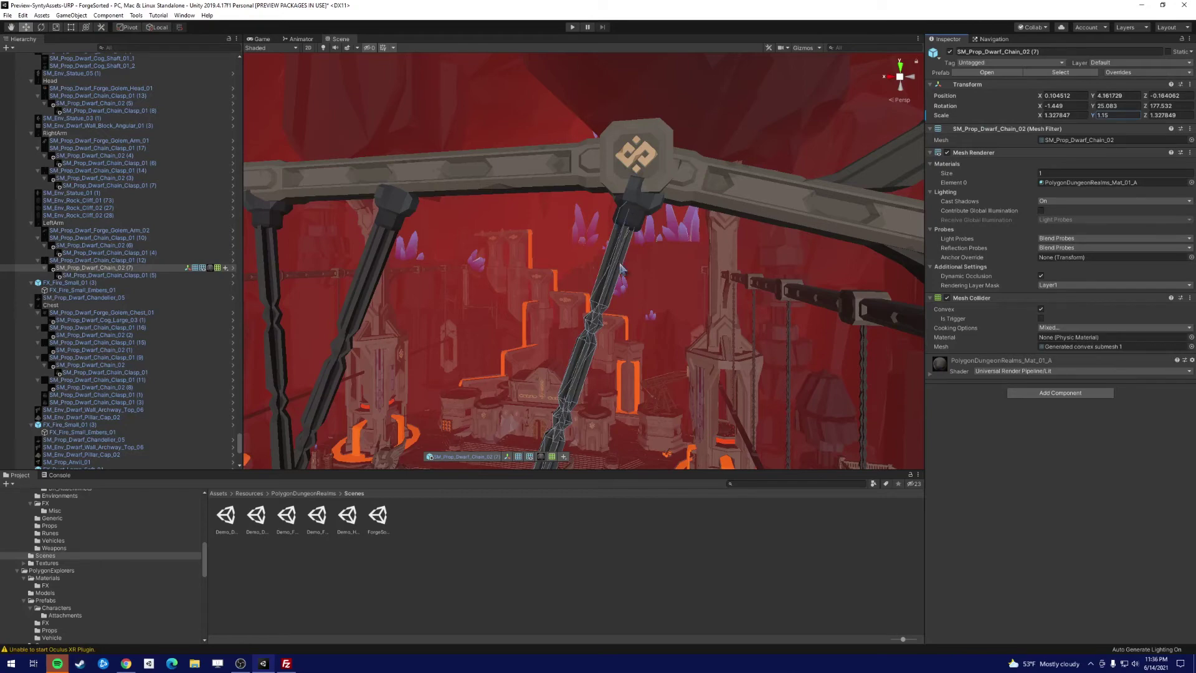
{"action": "right_click_drag", "start_coordinate": [622, 269], "coordinate": [733, 240]}
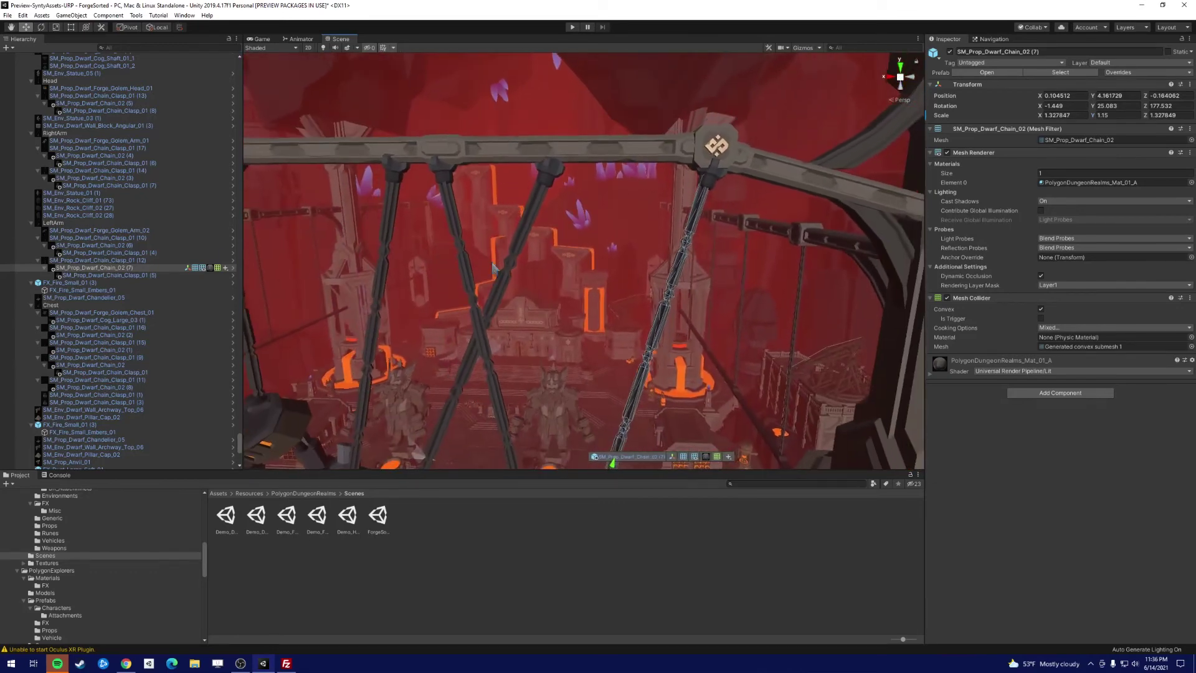
{"action": "left_click", "coordinate": [105, 275]}
Add a Rigidbody to the left-arm clasps, including Chain_Clasp_01 (10).
{"action": "left_click", "coordinate": [106, 259], "text": "ctrl"}
{"action": "left_click", "coordinate": [106, 252], "text": "ctrl"}
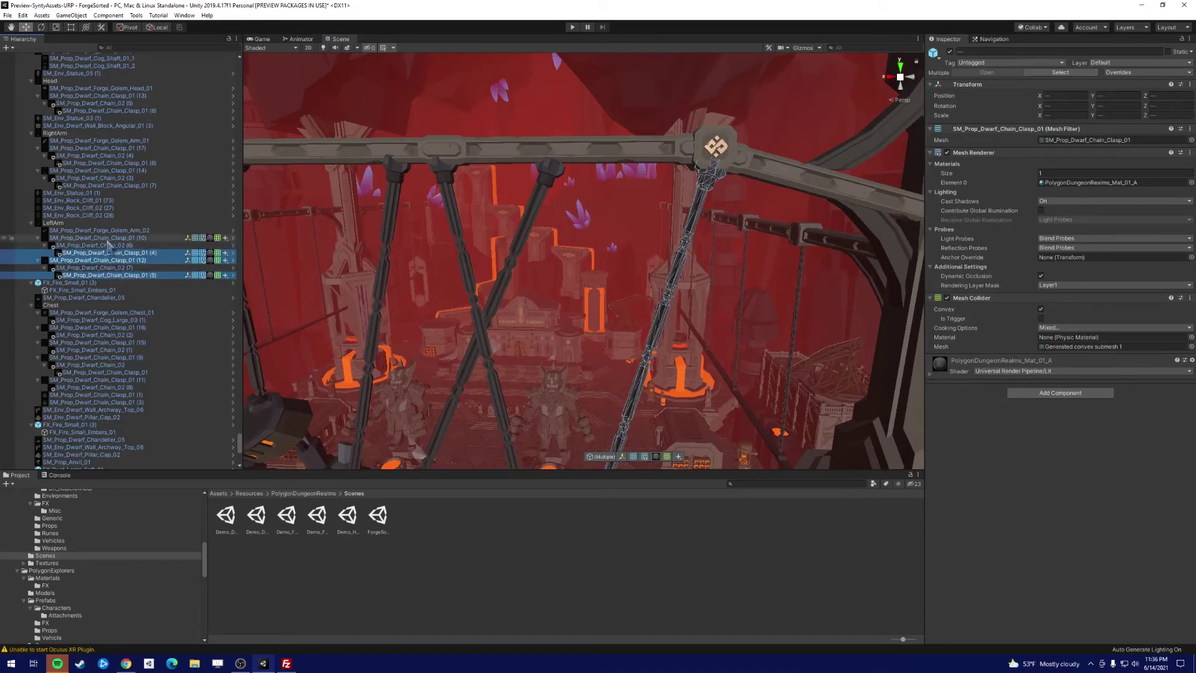
{"action": "left_click", "coordinate": [106, 237], "text": "ctrl"}
{"action": "left_click", "coordinate": [1060, 392]}
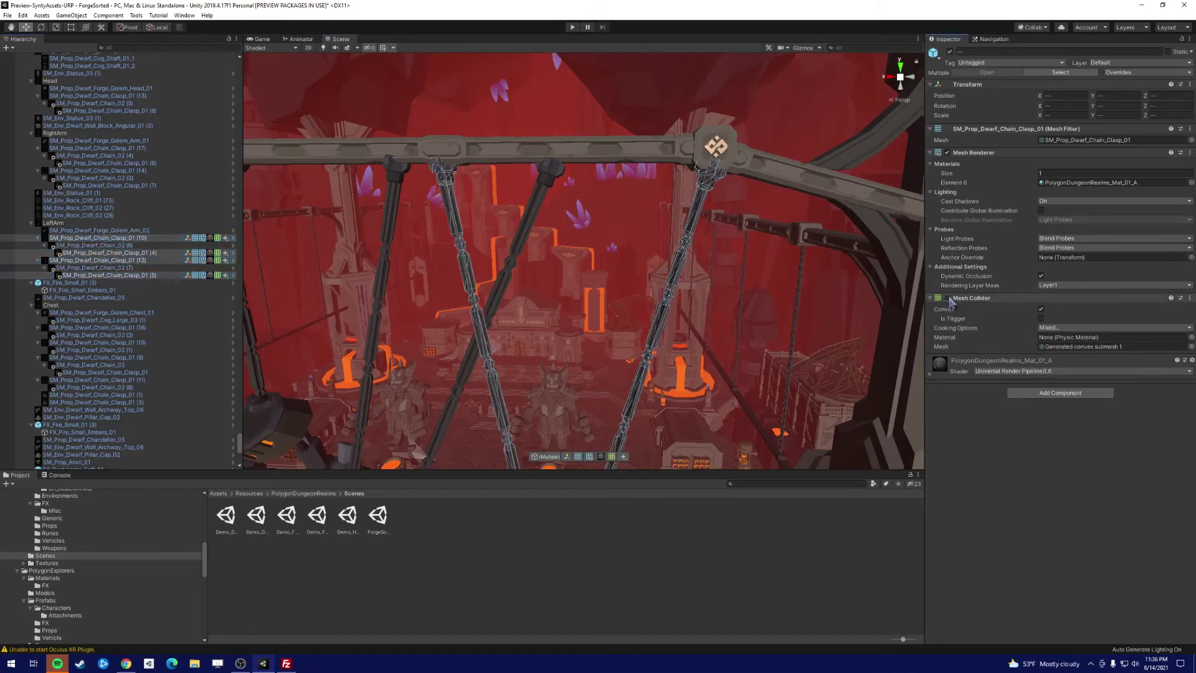
{"action": "type", "text": "rigidbody"}
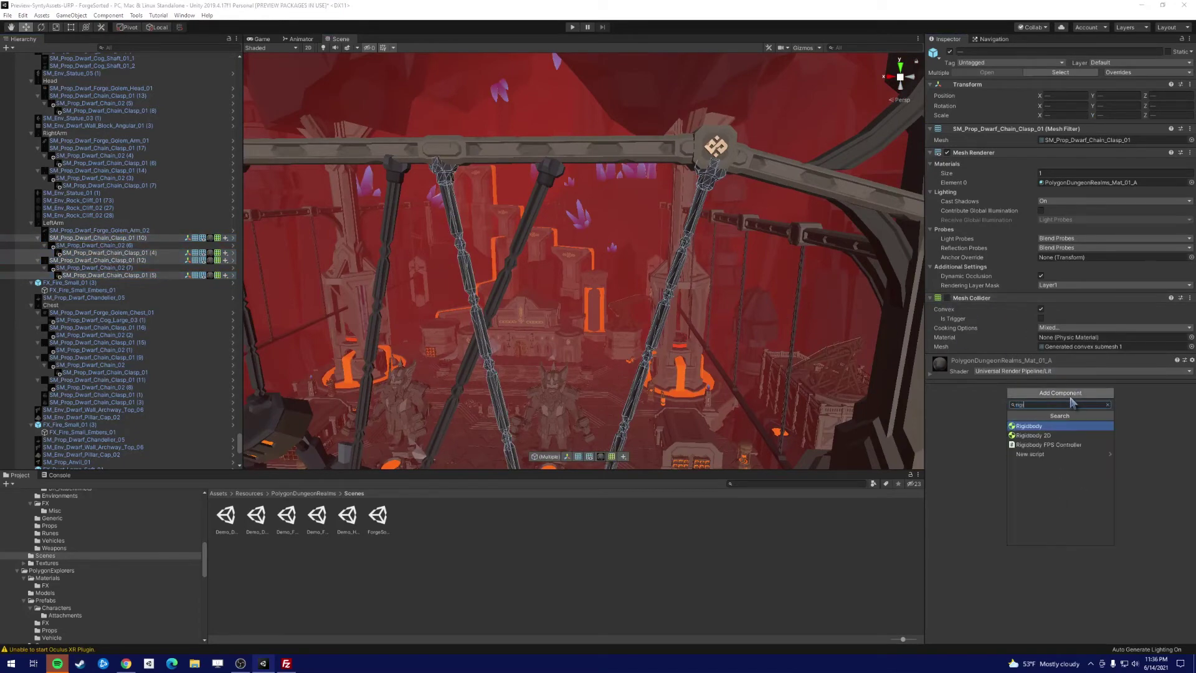
{"action": "key", "text": "Return"}
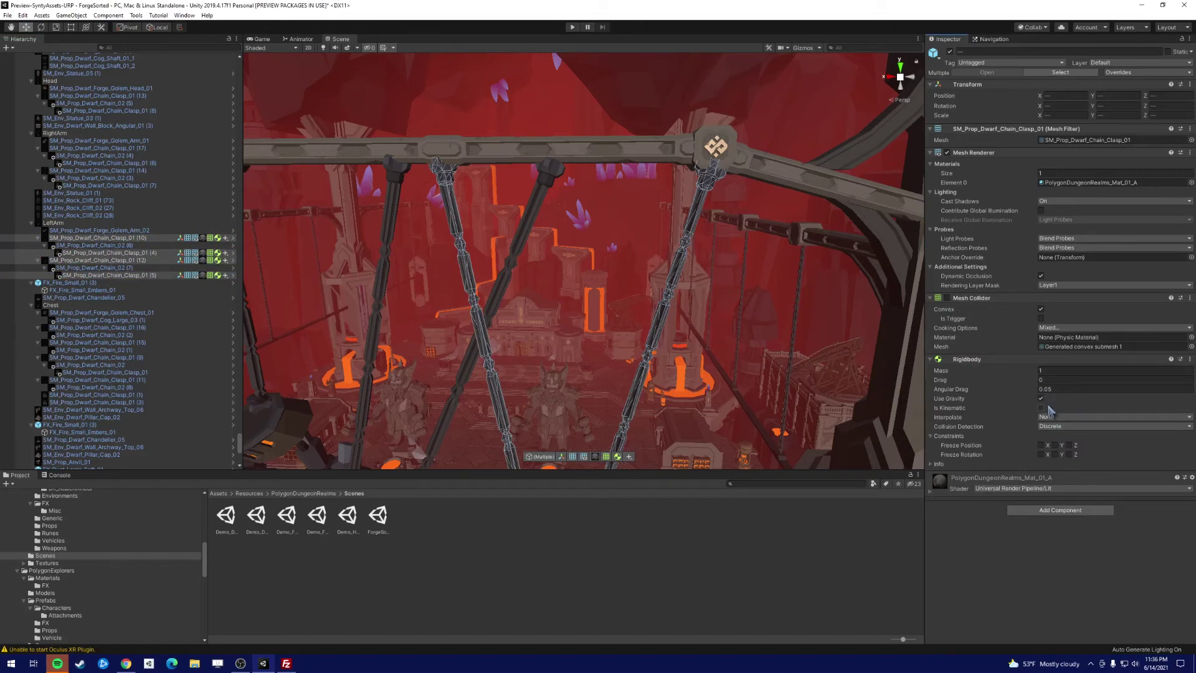
Add a Configurable Joint to Chain_02 (6) and (7) with X, Y and Z Motion locked.
{"action": "left_click", "coordinate": [115, 246]}
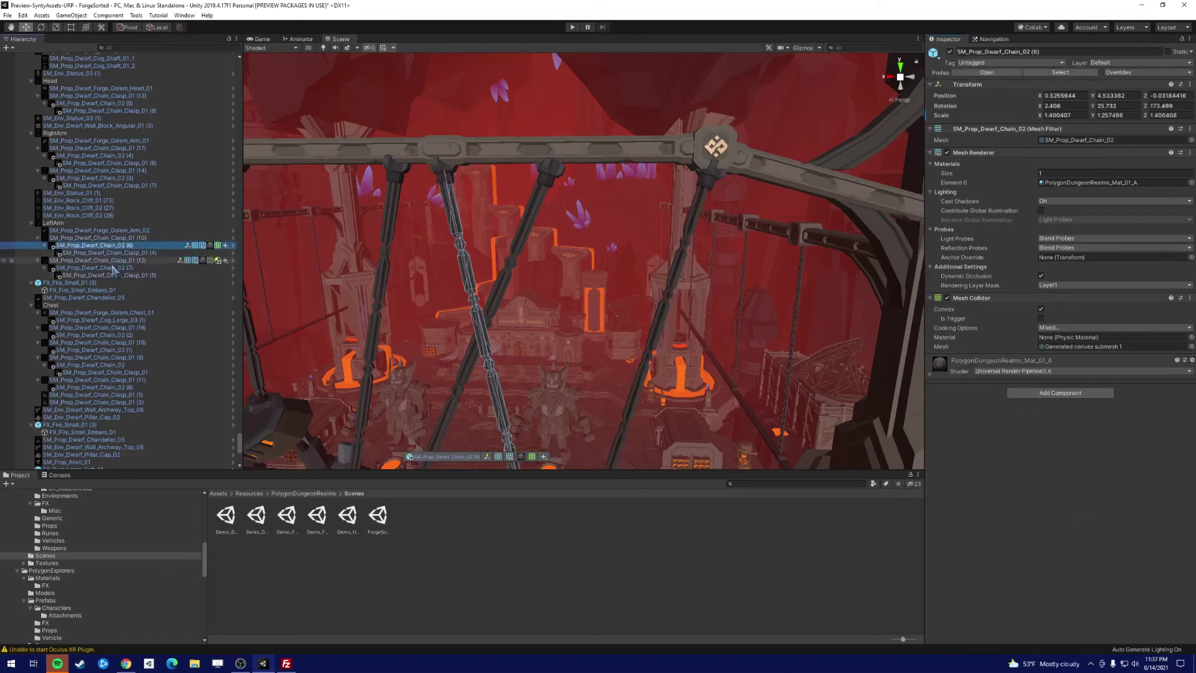
{"action": "left_click", "coordinate": [113, 267], "text": "ctrl"}
{"action": "left_click", "coordinate": [1044, 396]}
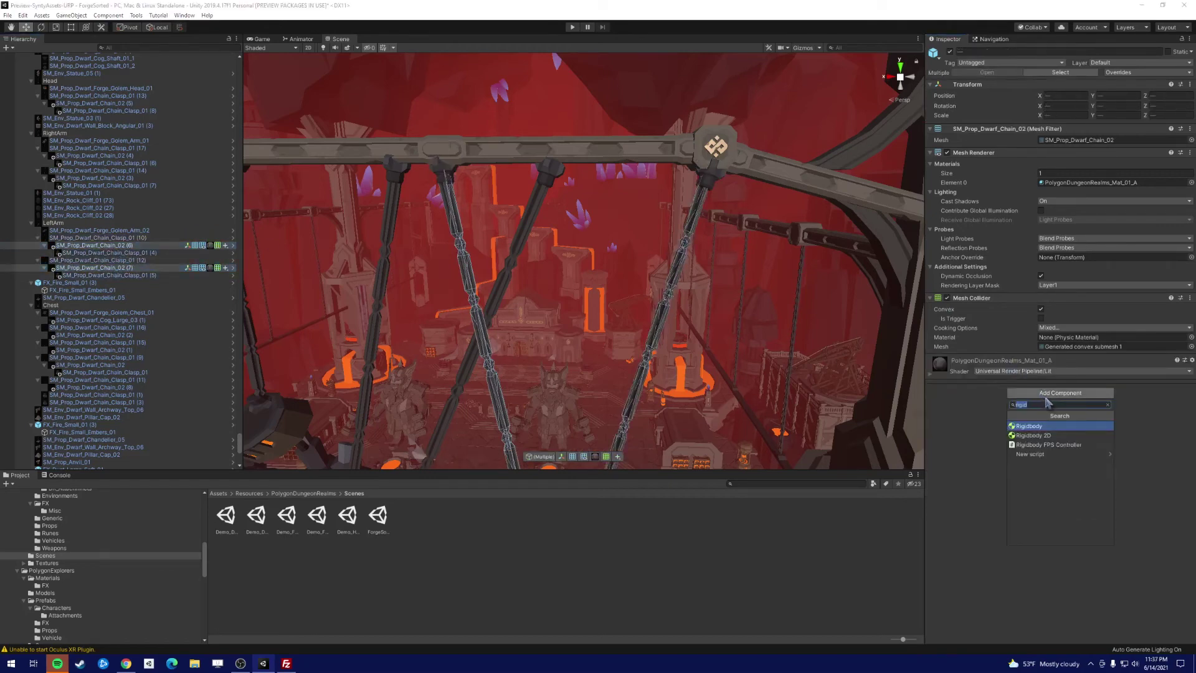
{"action": "type", "text": "config"}
{"action": "key", "text": "Return"}
{"action": "scroll", "coordinate": [1053, 405], "scroll_direction": "down", "scroll_amount": 5}
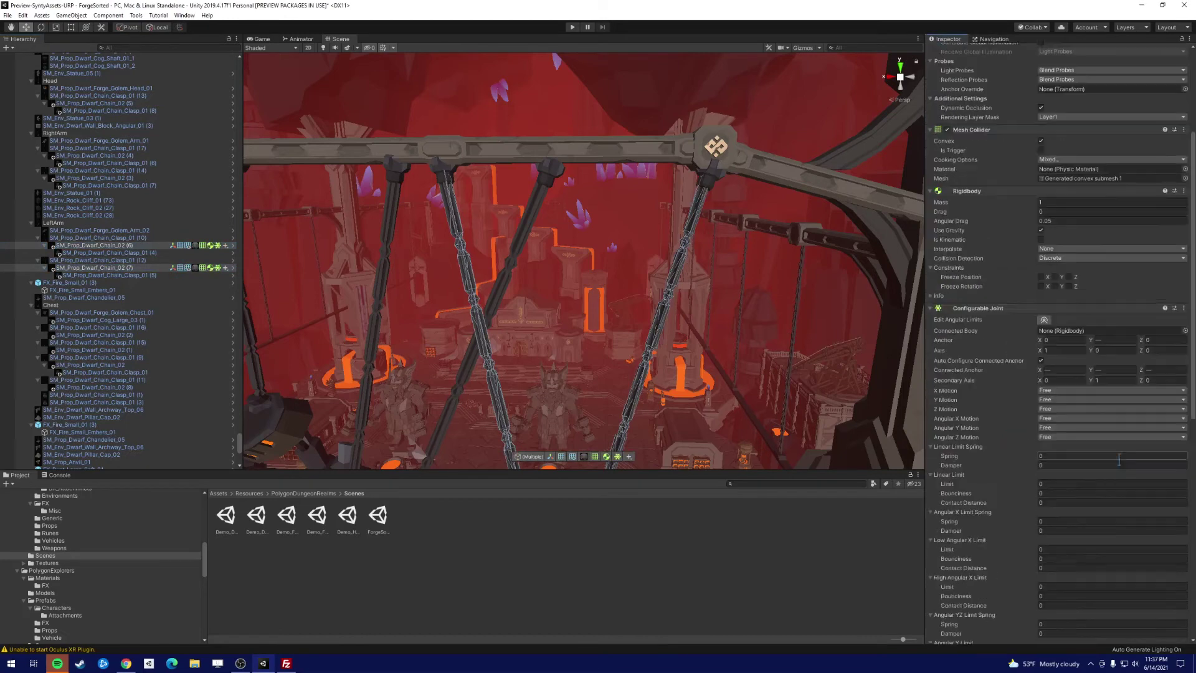
{"action": "left_click", "coordinate": [1066, 307]}
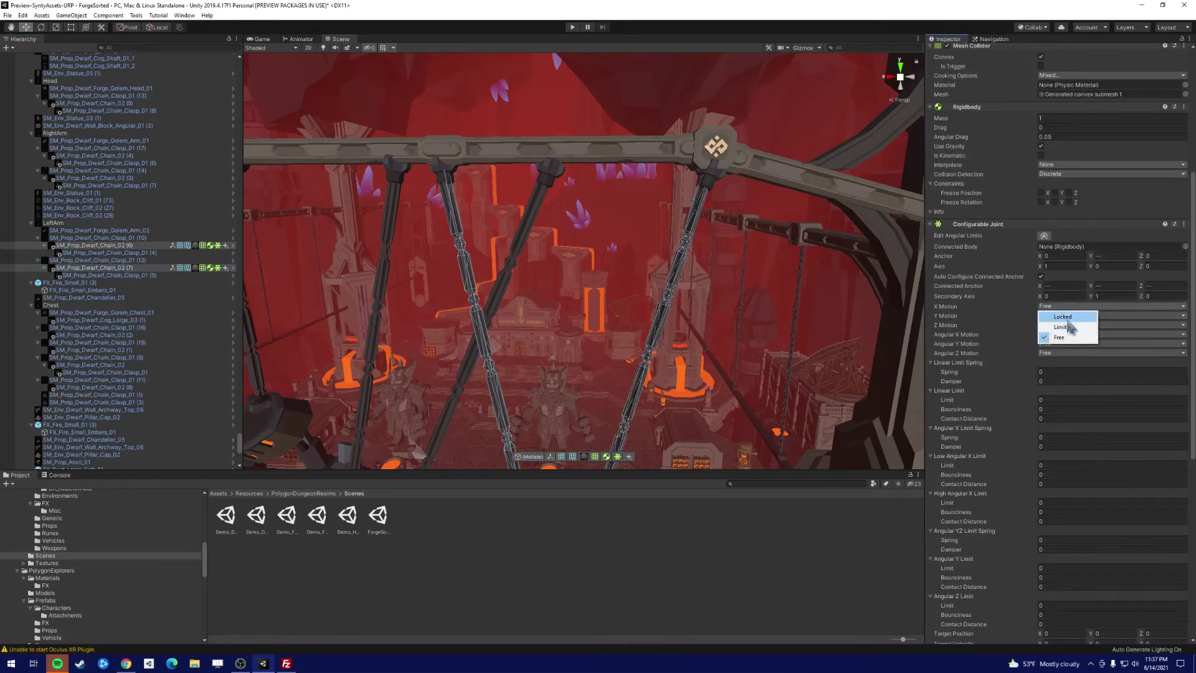
{"action": "left_click", "coordinate": [1063, 316]}
{"action": "left_click", "coordinate": [1065, 316]}
{"action": "left_click", "coordinate": [1063, 325]}
{"action": "left_click", "coordinate": [1063, 325]}
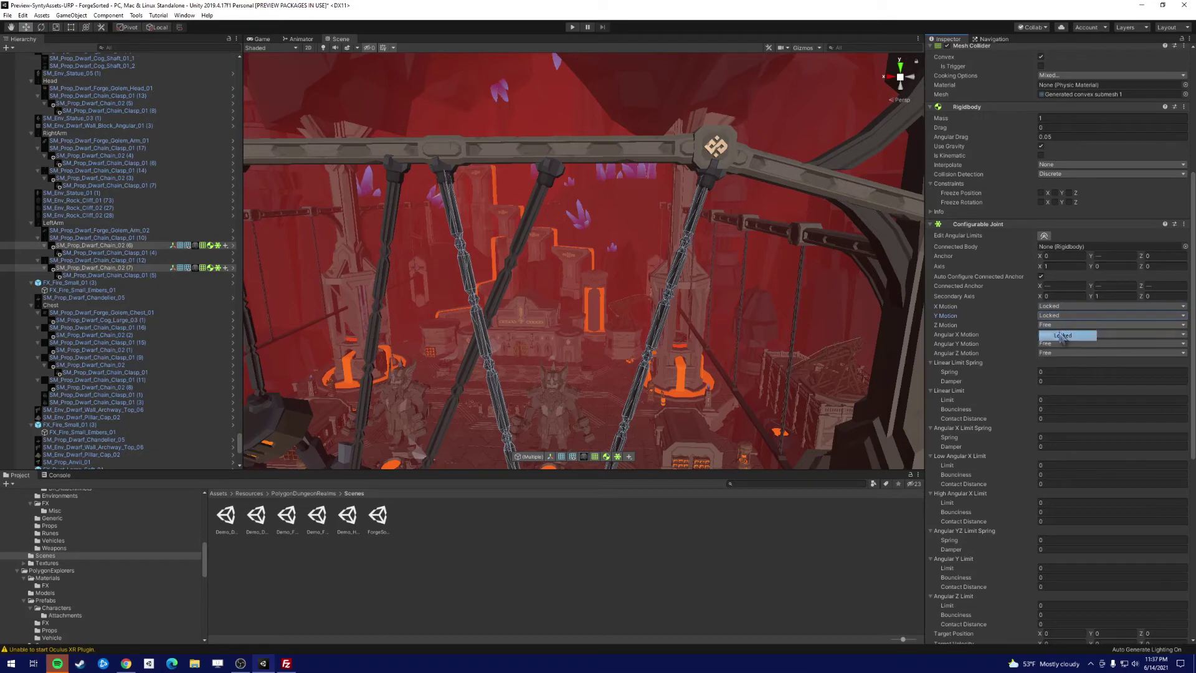
{"action": "left_click", "coordinate": [1062, 336]}
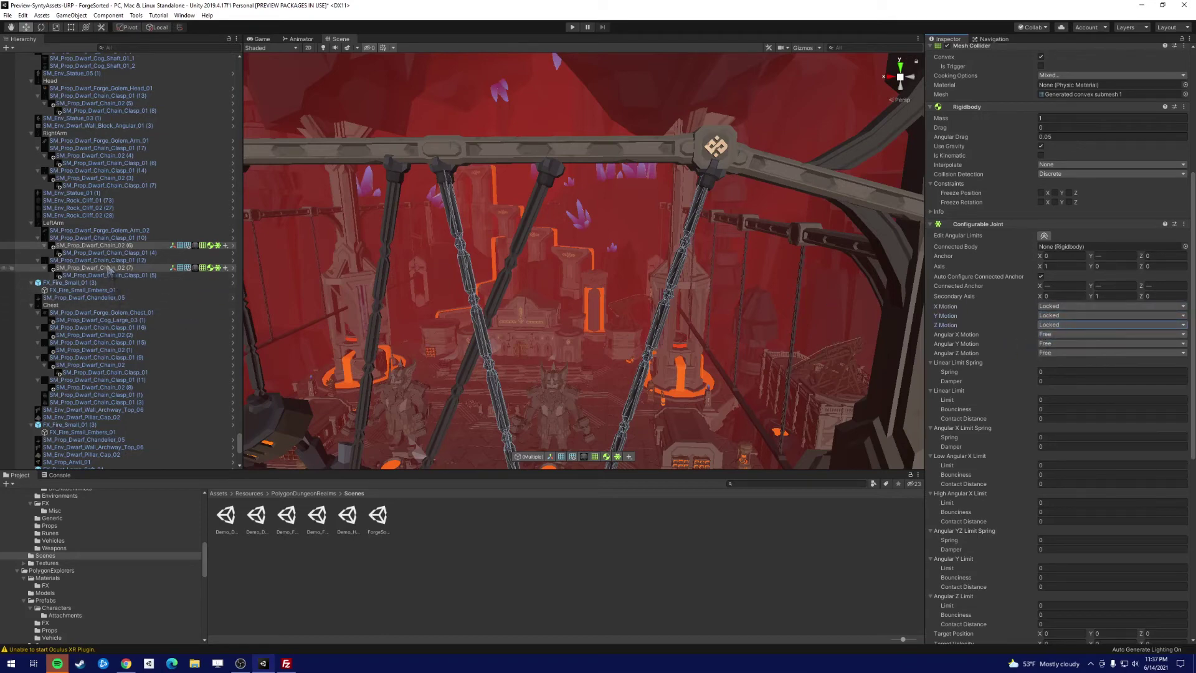
Connect Chain_02 (6)'s joint to clasp (10) and Chain_02 (7)'s joint to clasp (12).
{"action": "left_click", "coordinate": [110, 246]}
{"action": "left_click_drag", "start_coordinate": [110, 247], "coordinate": [1049, 252]}
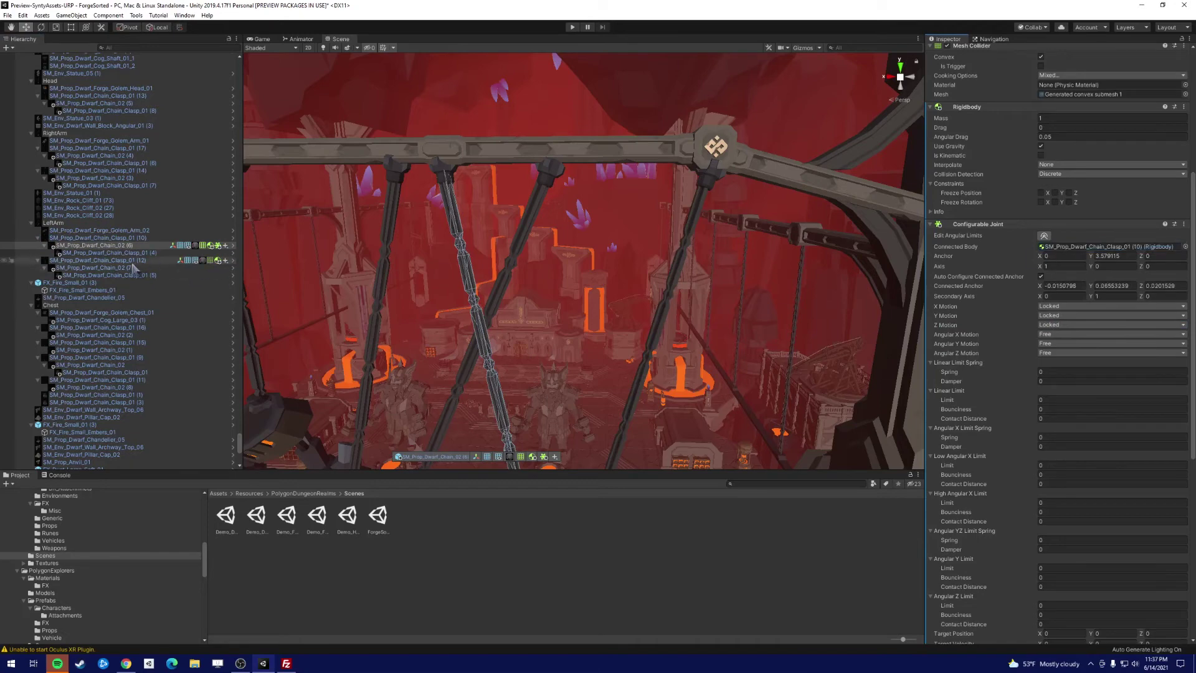
{"action": "left_click", "coordinate": [114, 267]}
{"action": "left_click_drag", "start_coordinate": [112, 262], "coordinate": [1060, 247]}
{"action": "right_click_drag", "start_coordinate": [764, 297], "coordinate": [712, 355]}
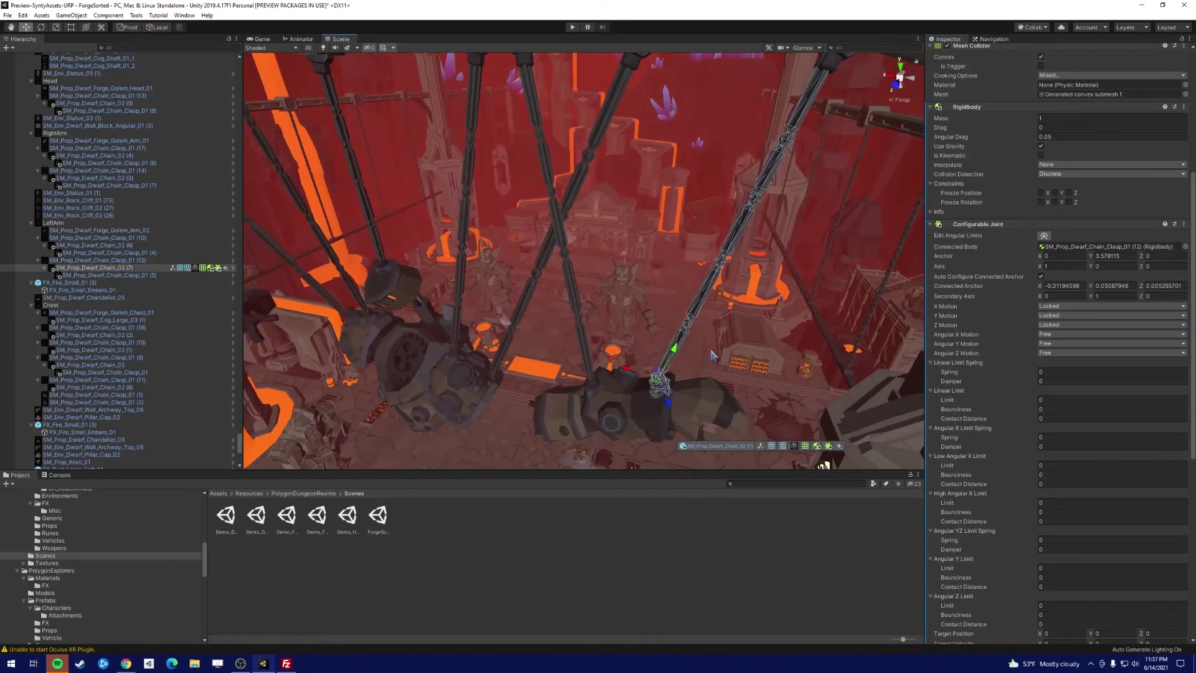
{"action": "left_click", "coordinate": [619, 410]}
Add two Fixed Joints to the left golem arm Forge_Golem_Arm_02.
{"action": "left_click", "coordinate": [1067, 395]}
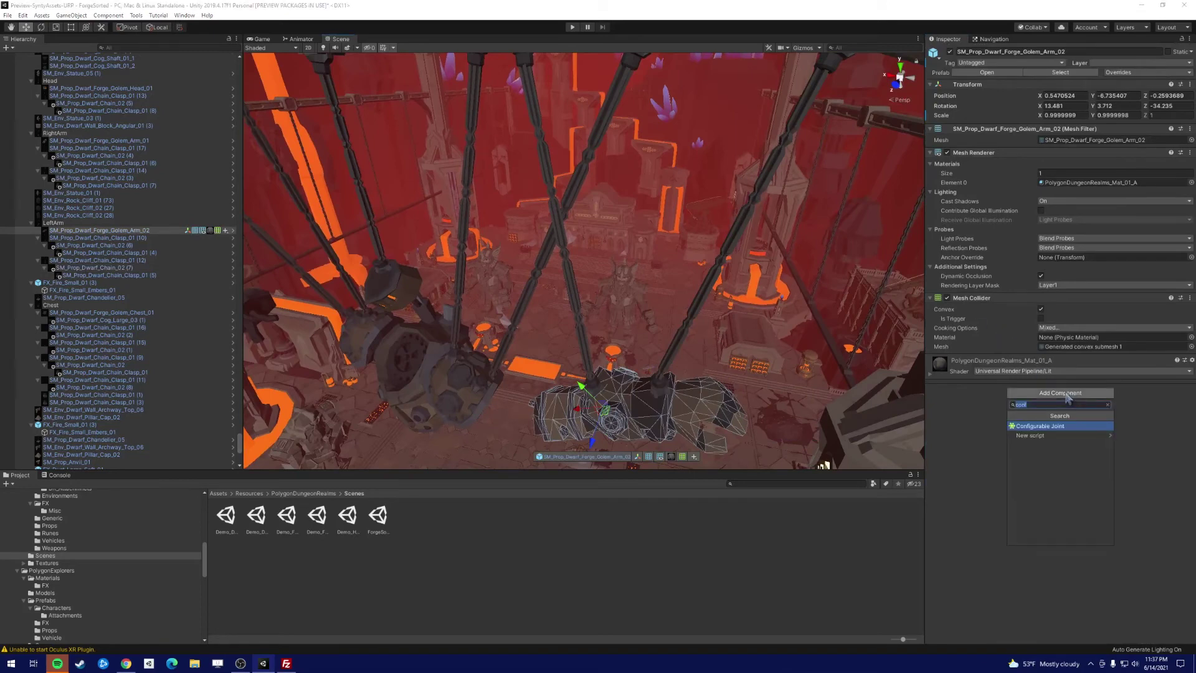
{"action": "type", "text": "fixed"}
{"action": "key", "text": "Return"}
{"action": "left_click", "coordinate": [1037, 590]}
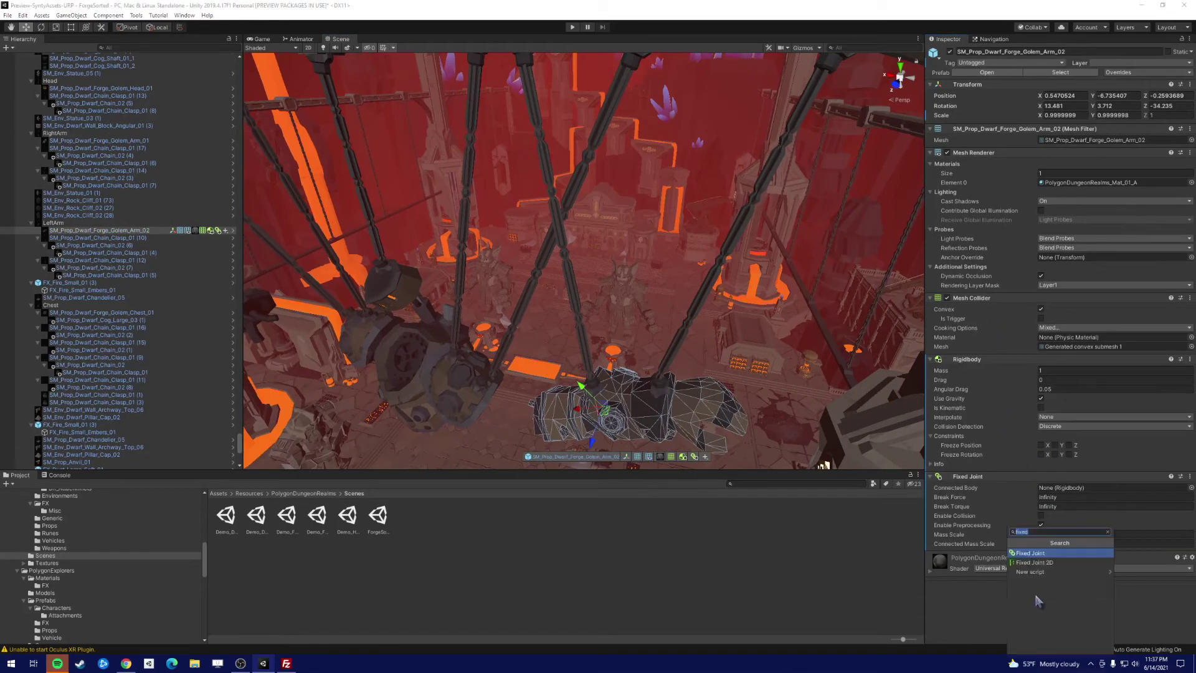
{"action": "key", "text": "Return"}
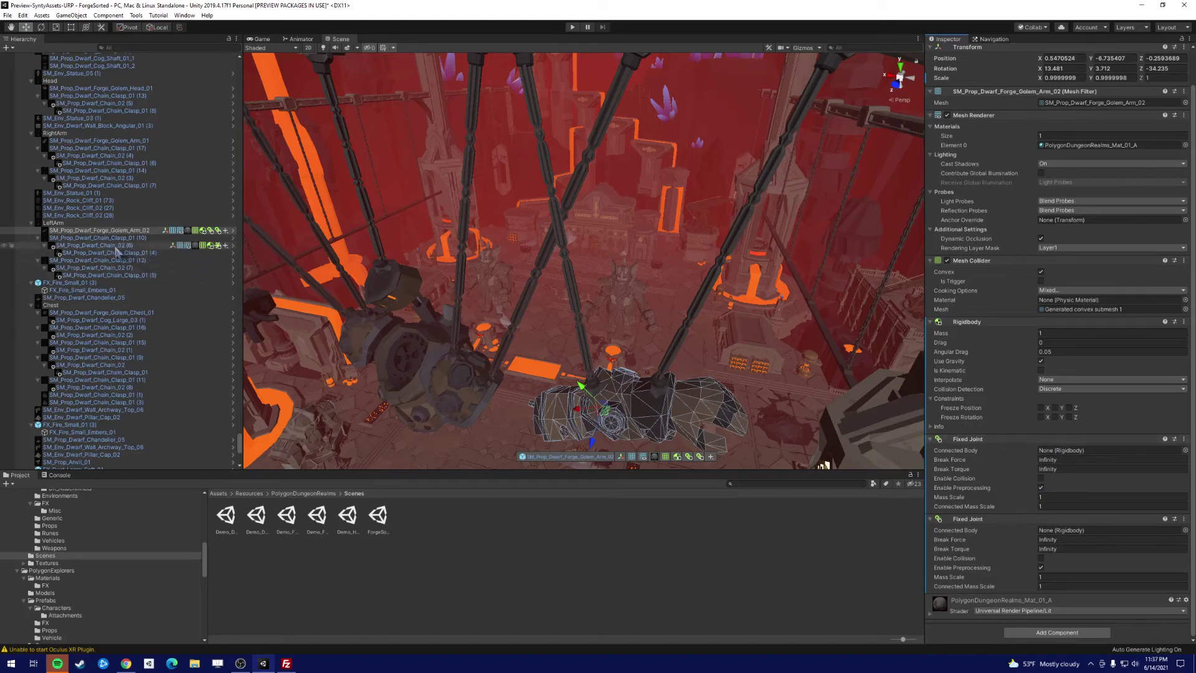
Connect the Fixed Joints to Chain_02 (6) and Chain_02 (7).
{"action": "left_click_drag", "start_coordinate": [114, 248], "coordinate": [1086, 460]}
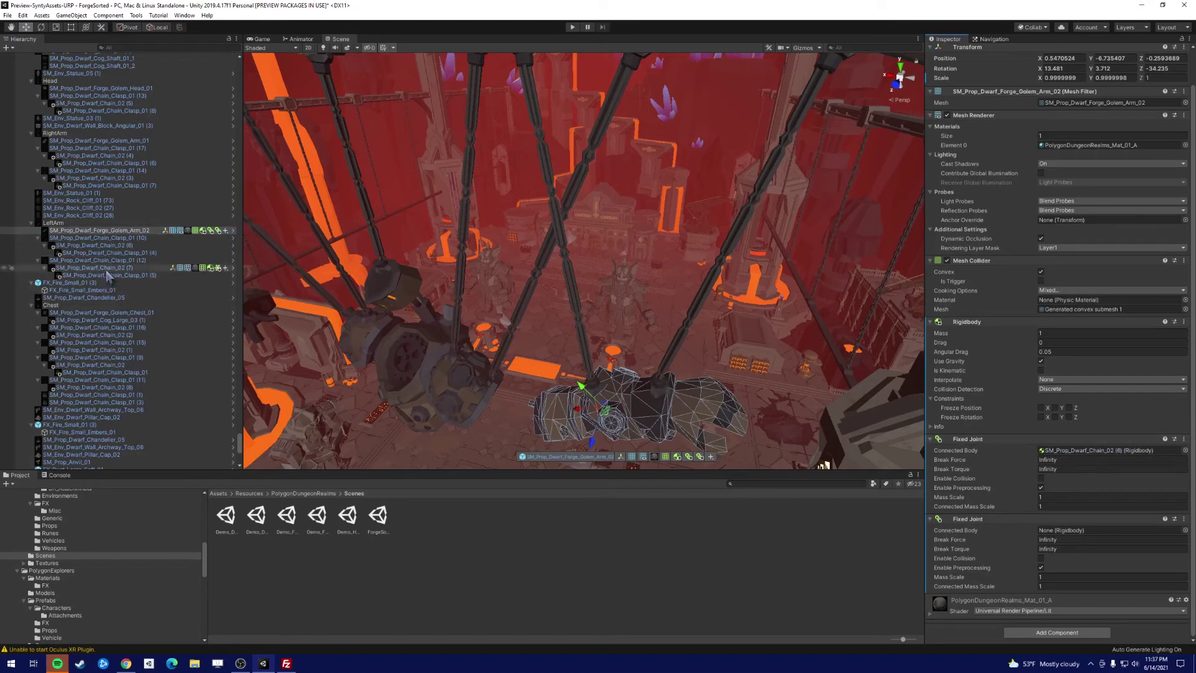
{"action": "left_click_drag", "start_coordinate": [1101, 409], "coordinate": [1096, 531]}
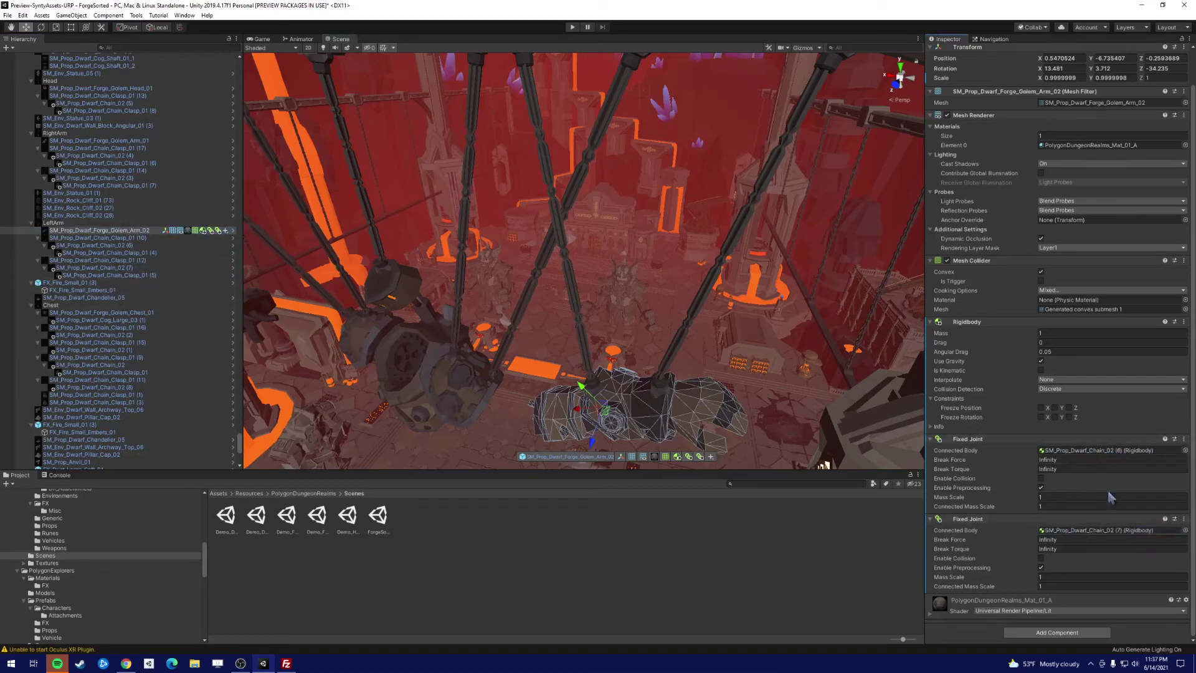
{"action": "right_click_drag", "start_coordinate": [679, 315], "coordinate": [577, 423]}
Frame the golem chest's clasps and expand clasps (11) and (9) in the Hierarchy.
{"action": "left_click", "coordinate": [576, 419]}
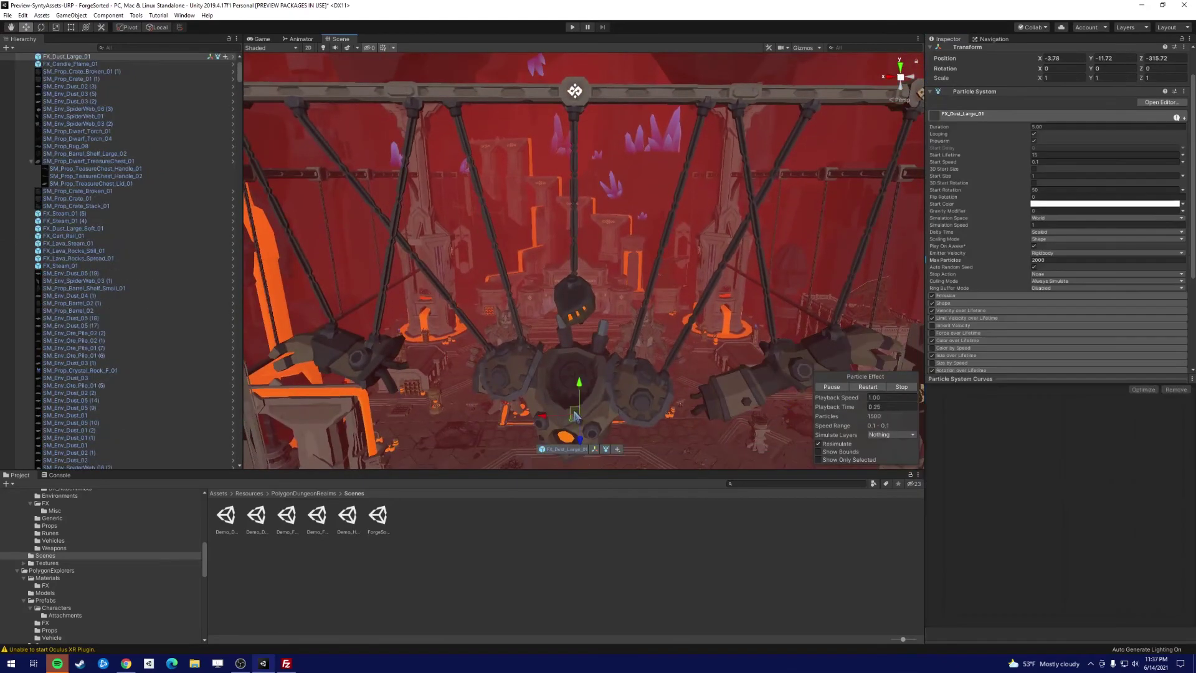
{"action": "left_click", "coordinate": [603, 400]}
{"action": "left_click", "coordinate": [499, 302]}
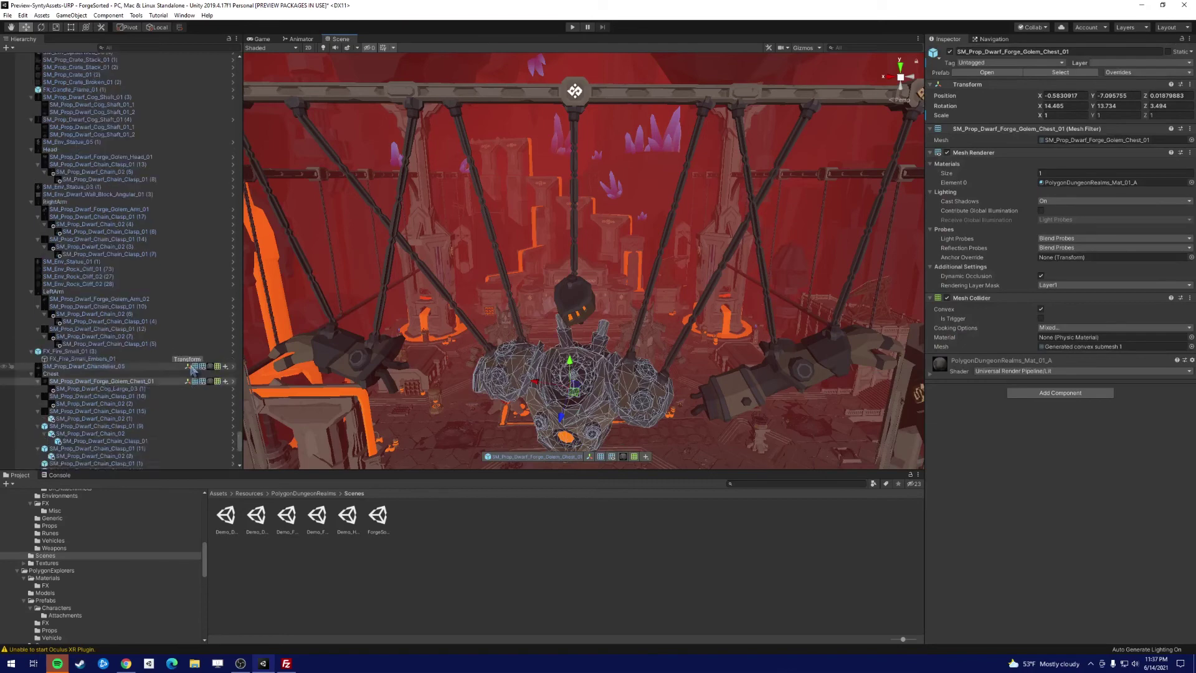
{"action": "key", "text": "f"}
{"action": "left_click", "coordinate": [38, 144], "text": "alt"}
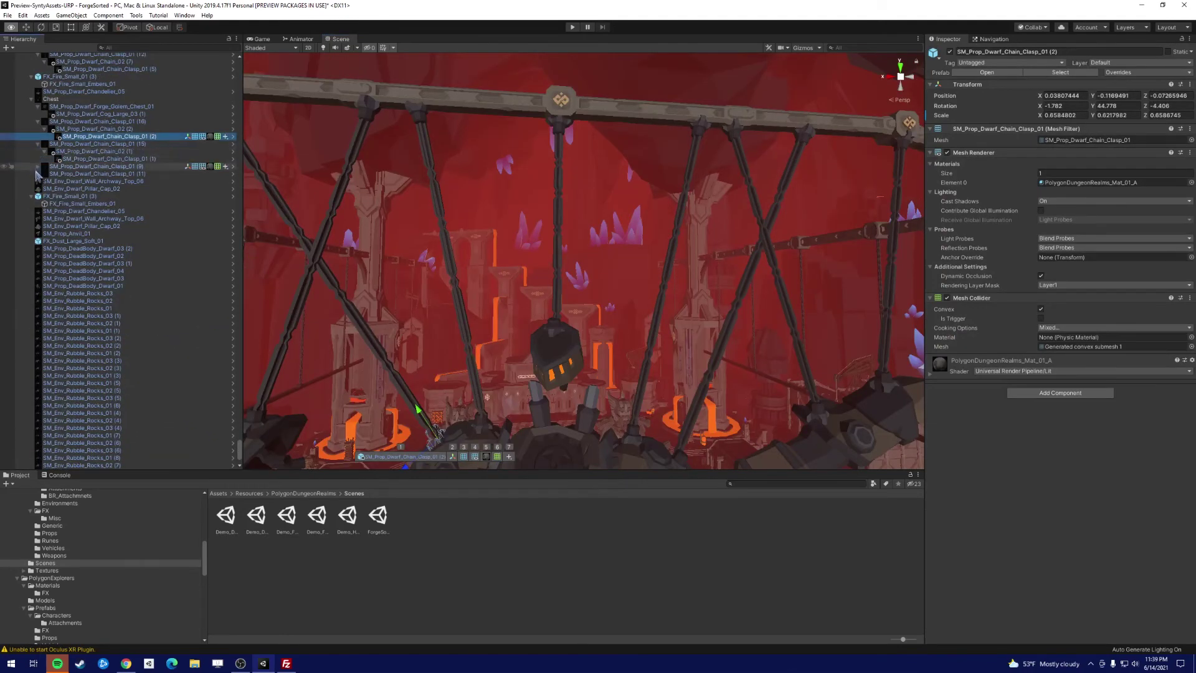
{"action": "left_click", "coordinate": [38, 174], "text": "alt"}
{"action": "left_click", "coordinate": [38, 166], "text": "alt"}
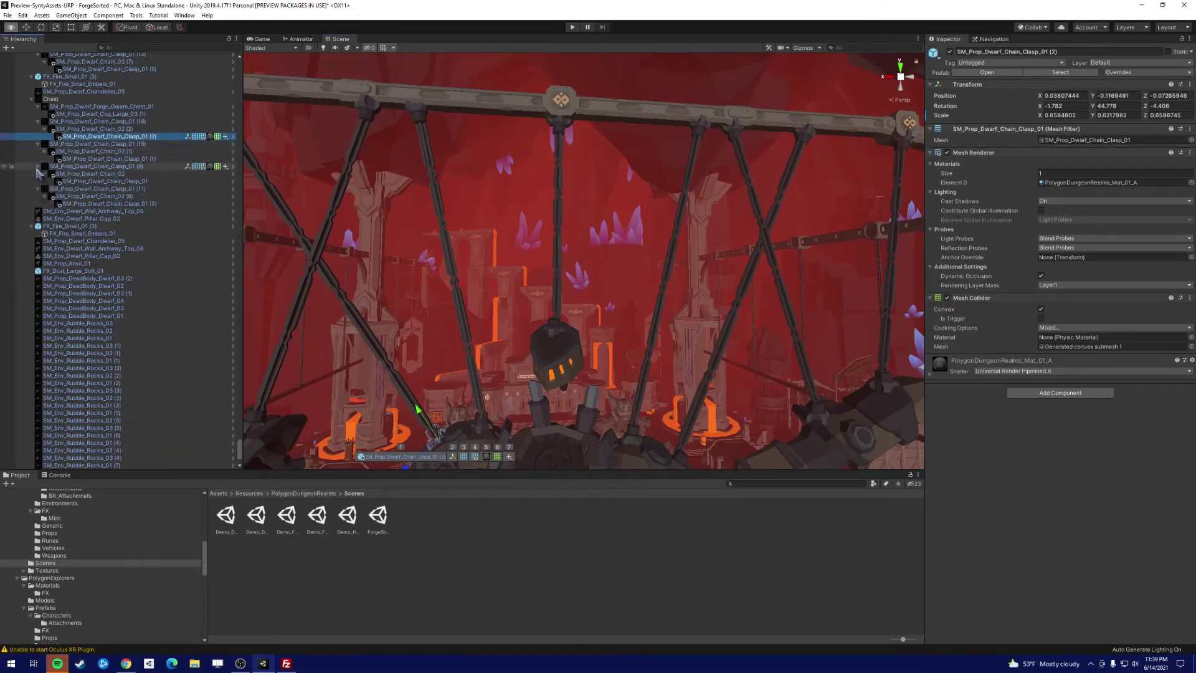
Select all Chest clasps through (16), disable their mesh collider, and add a Rigidbody.
{"action": "left_click", "coordinate": [132, 204]}
{"action": "left_click", "coordinate": [112, 189], "text": "ctrl"}
{"action": "left_click", "coordinate": [109, 181], "text": "ctrl"}
{"action": "left_click", "coordinate": [106, 166], "text": "ctrl"}
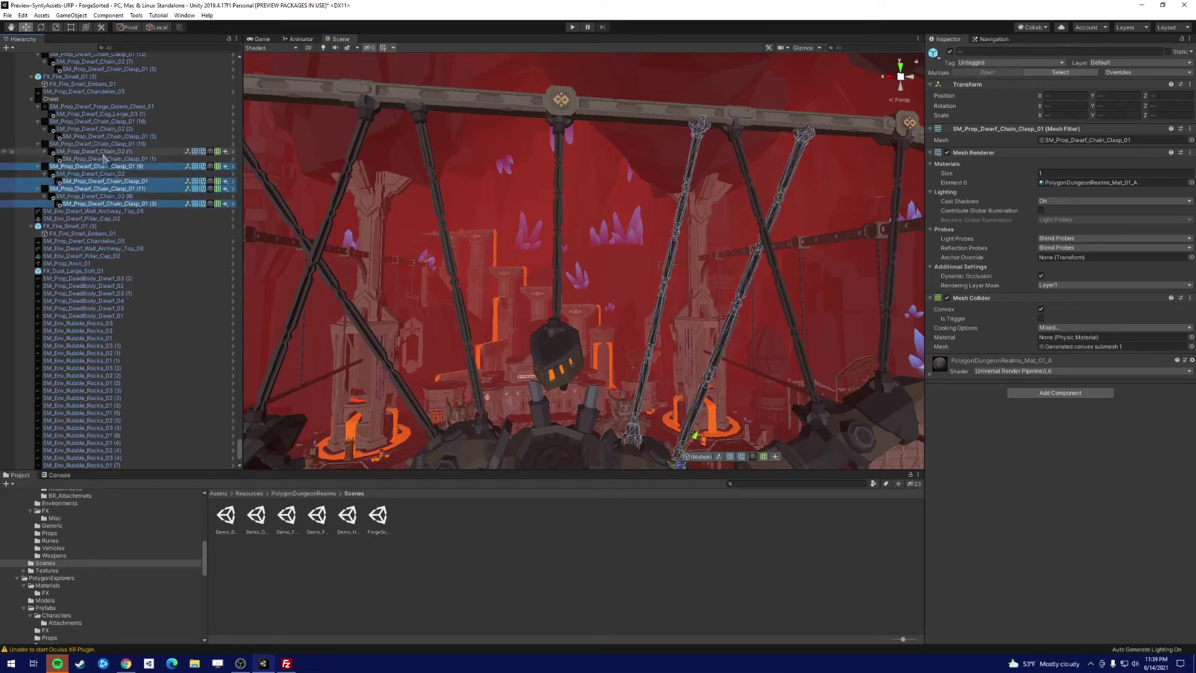
{"action": "left_click", "coordinate": [105, 159], "text": "ctrl"}
{"action": "left_click", "coordinate": [102, 144], "text": "ctrl"}
{"action": "left_click", "coordinate": [106, 137], "text": "ctrl"}
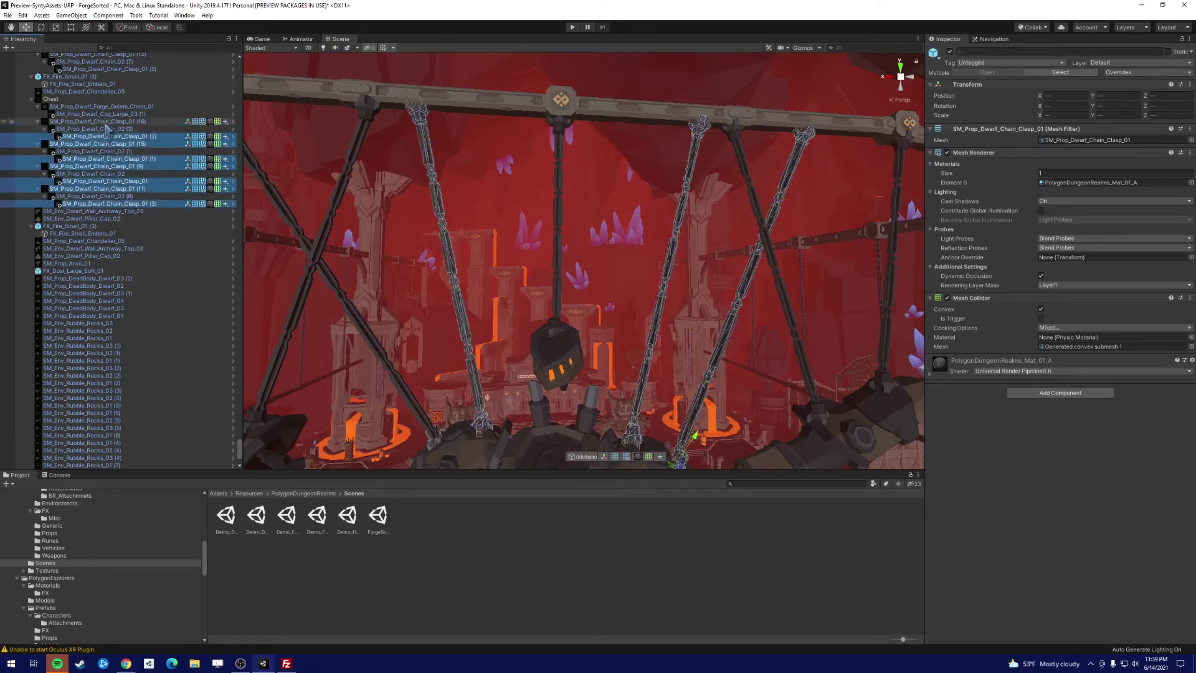
{"action": "left_click", "coordinate": [106, 121], "text": "ctrl"}
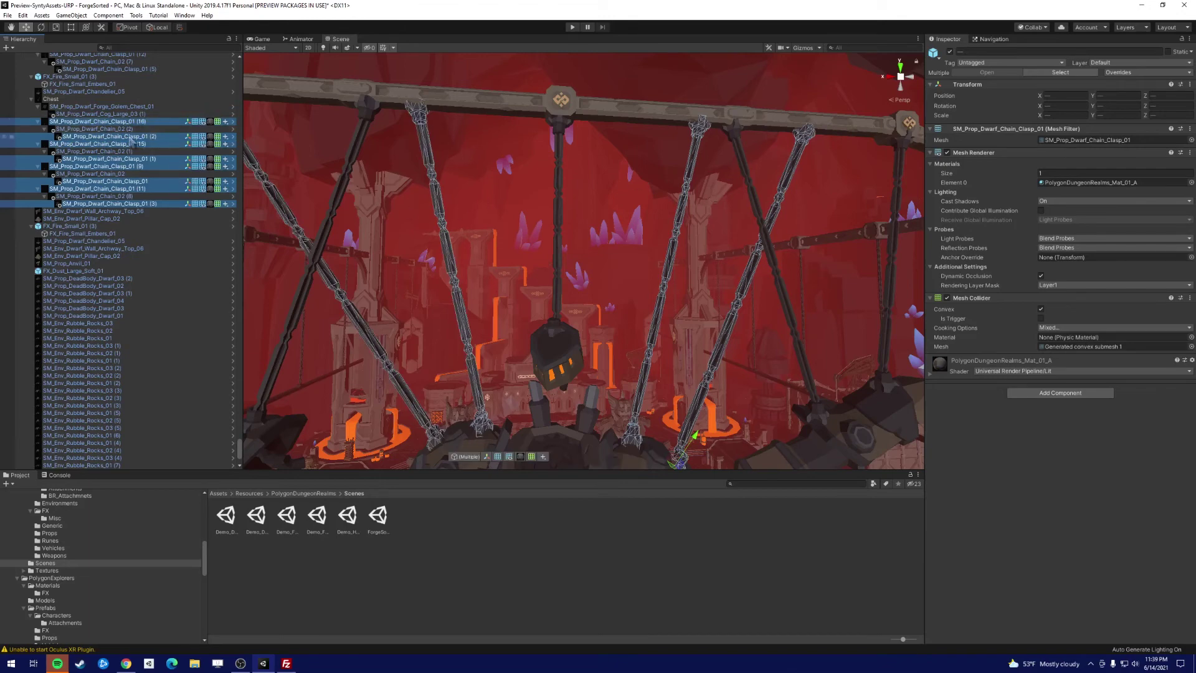
{"action": "left_click", "coordinate": [947, 298]}
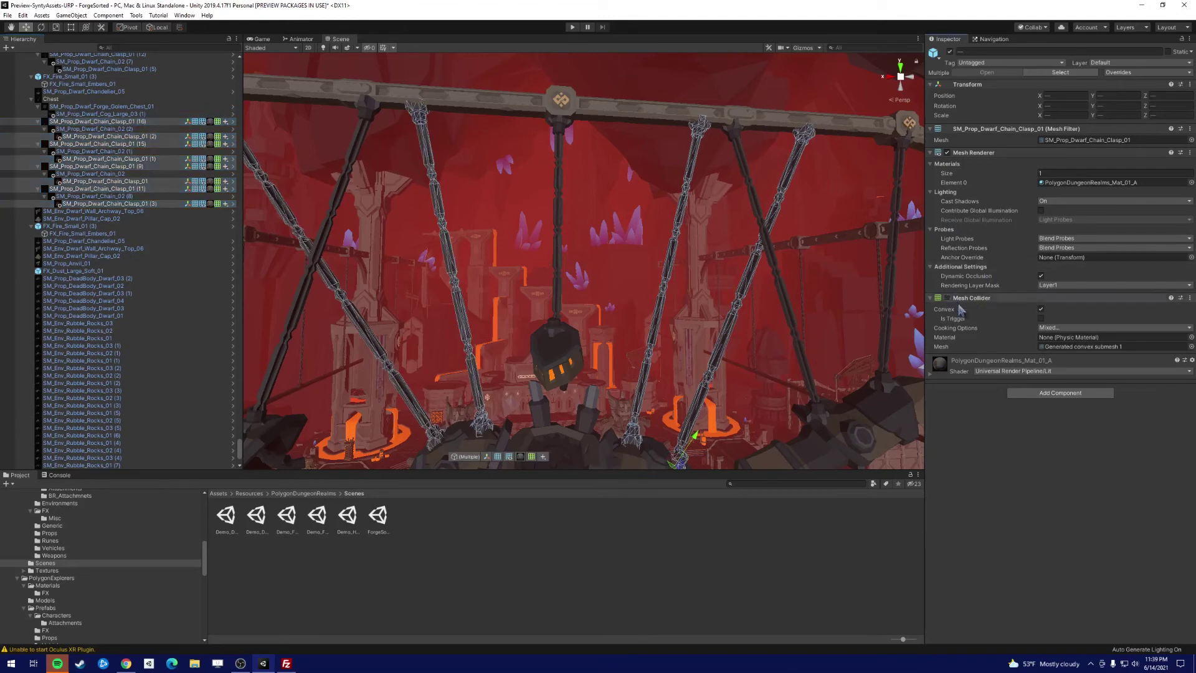
{"action": "left_click", "coordinate": [1045, 396]}
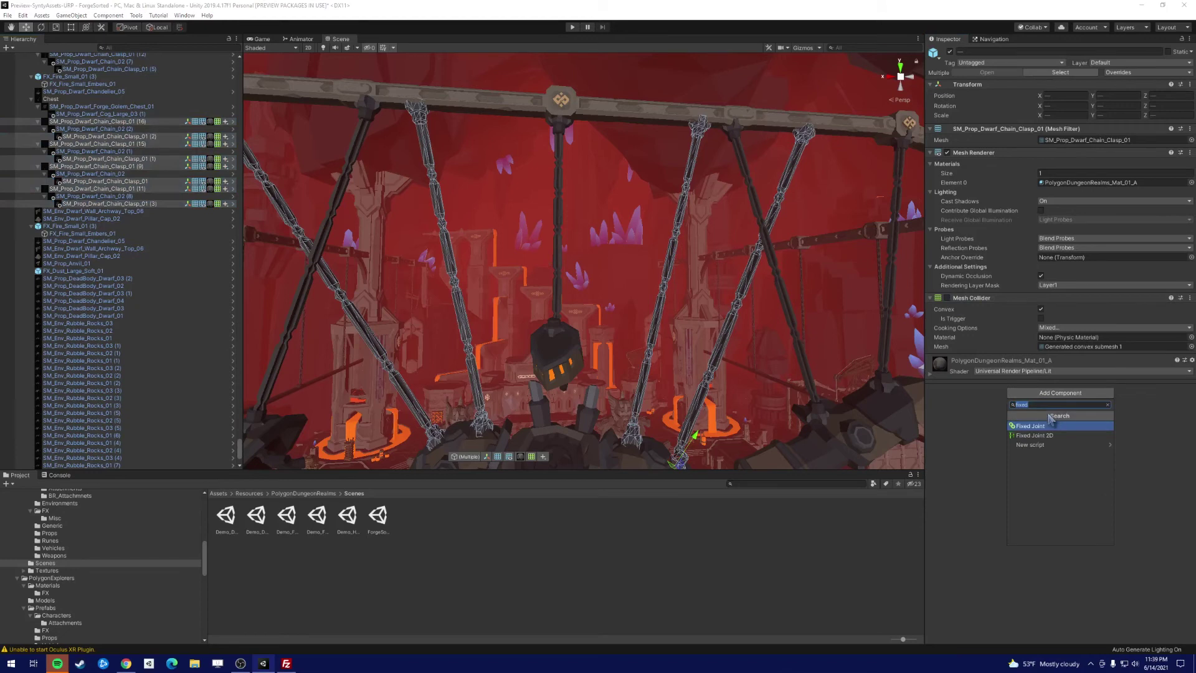
{"action": "type", "text": "rigid"}
{"action": "key", "text": "Return"}
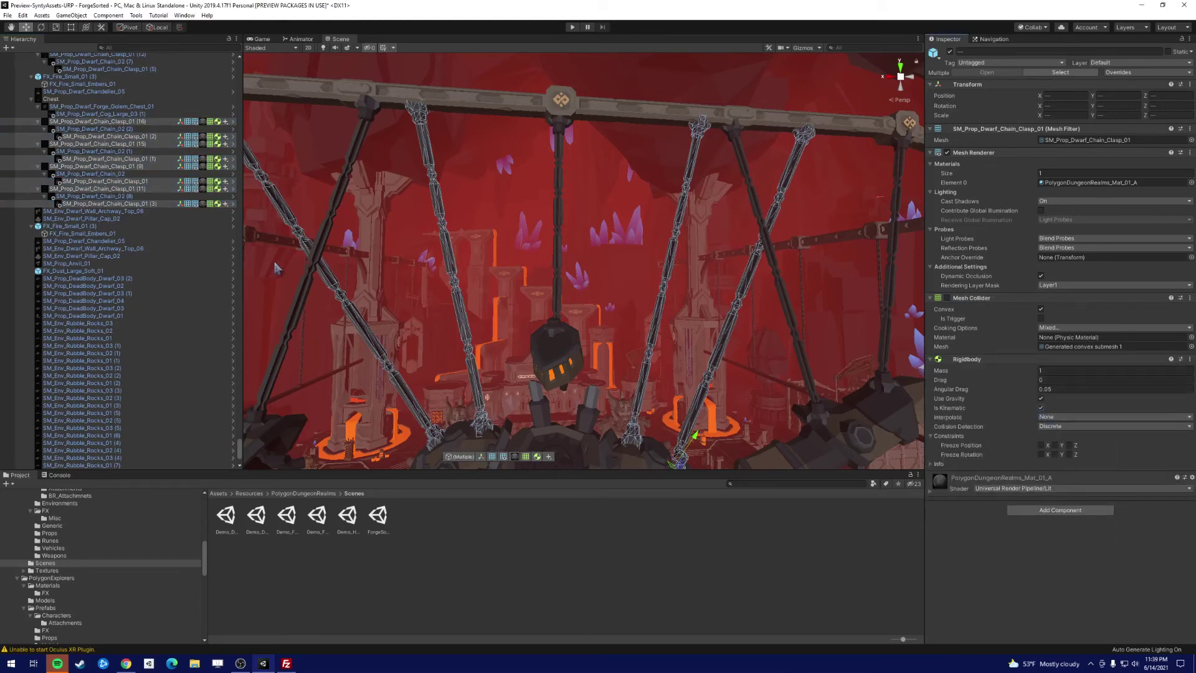
Select the four chest chain pieces and add a Configurable Joint to them.
{"action": "left_click", "coordinate": [94, 197]}
{"action": "left_click", "coordinate": [90, 174], "text": "ctrl"}
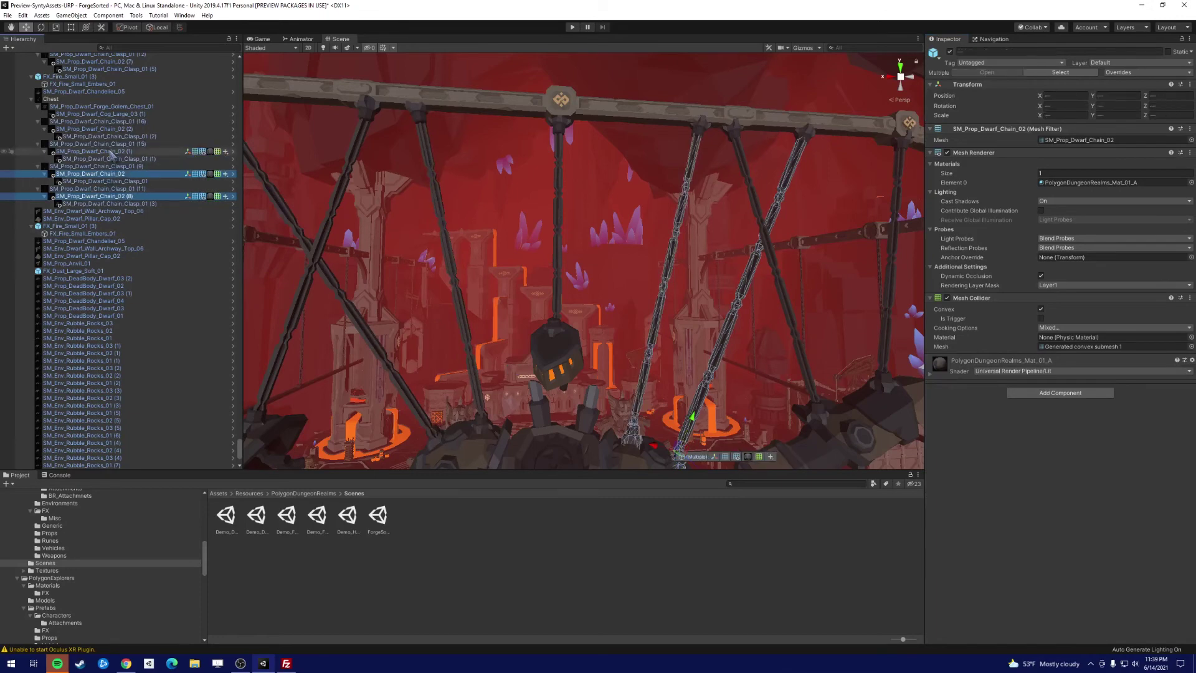
{"action": "left_click", "coordinate": [110, 152], "text": "ctrl"}
{"action": "left_click", "coordinate": [94, 129], "text": "ctrl"}
{"action": "left_click", "coordinate": [1066, 396]}
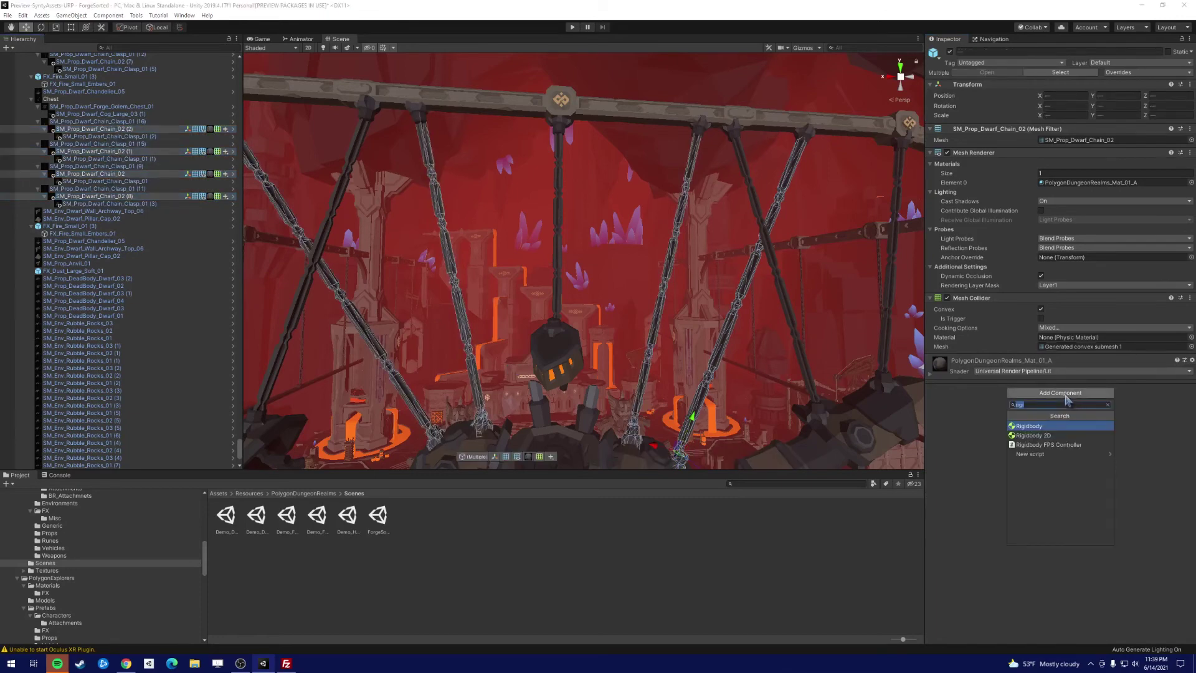
{"action": "key", "text": "Return"}
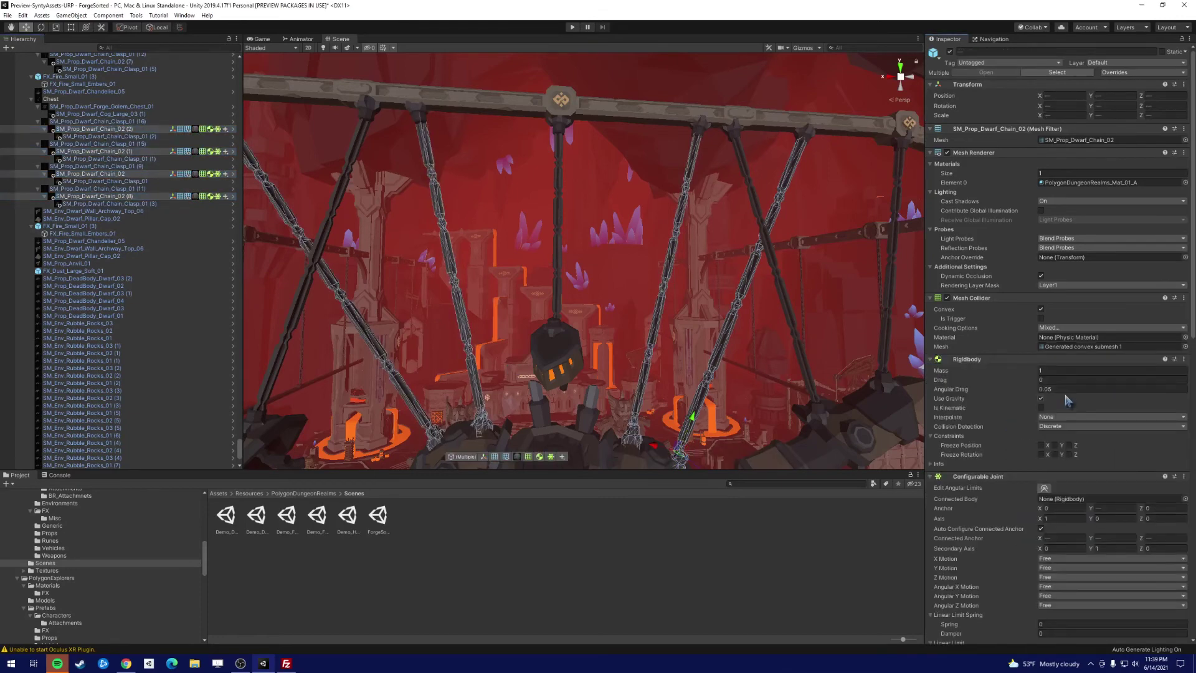
Lock X, Y and Z motion on the chain pieces' joints.
{"action": "scroll", "coordinate": [1062, 408], "scroll_direction": "down", "scroll_amount": 5}
{"action": "left_click", "coordinate": [1062, 391]}
{"action": "left_click", "coordinate": [1062, 401]}
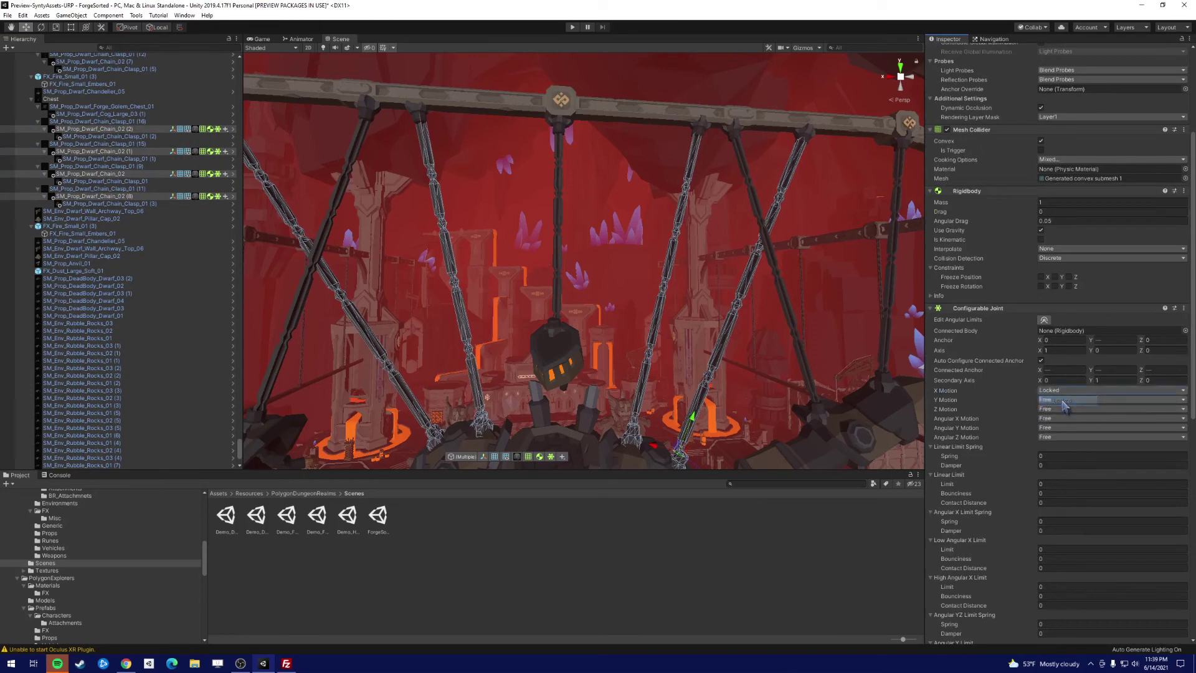
{"action": "left_click", "coordinate": [1064, 400]}
{"action": "left_click", "coordinate": [1063, 411]}
{"action": "left_click", "coordinate": [1063, 409]}
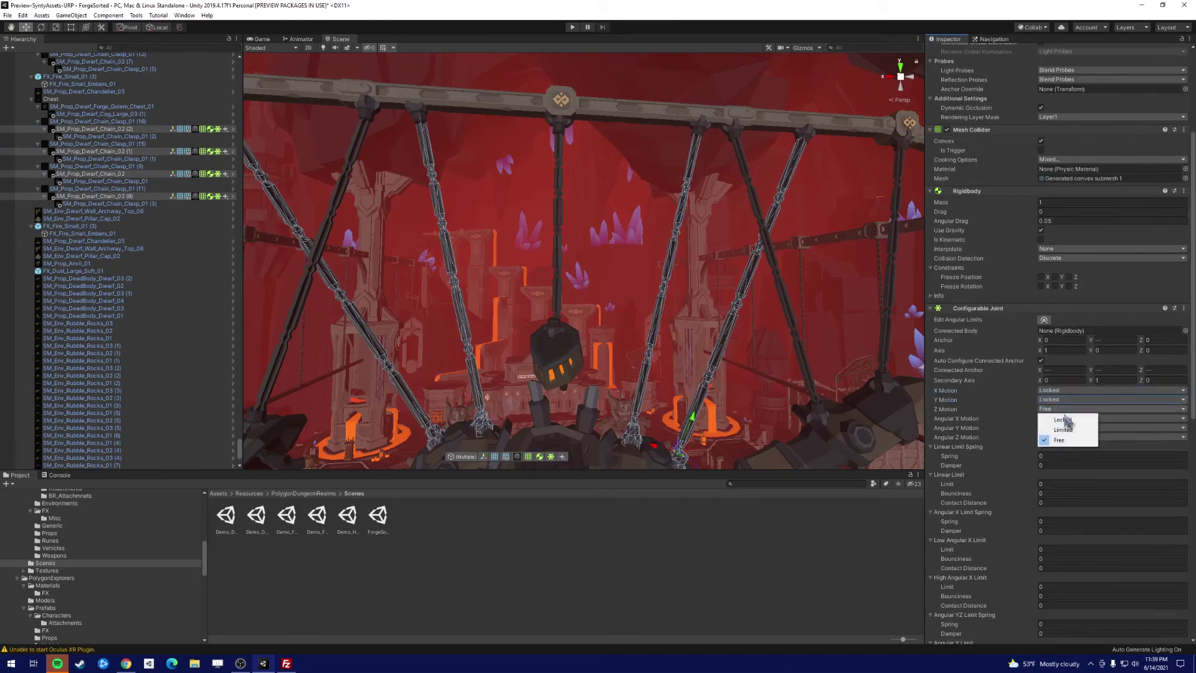
{"action": "left_click", "coordinate": [1066, 419]}
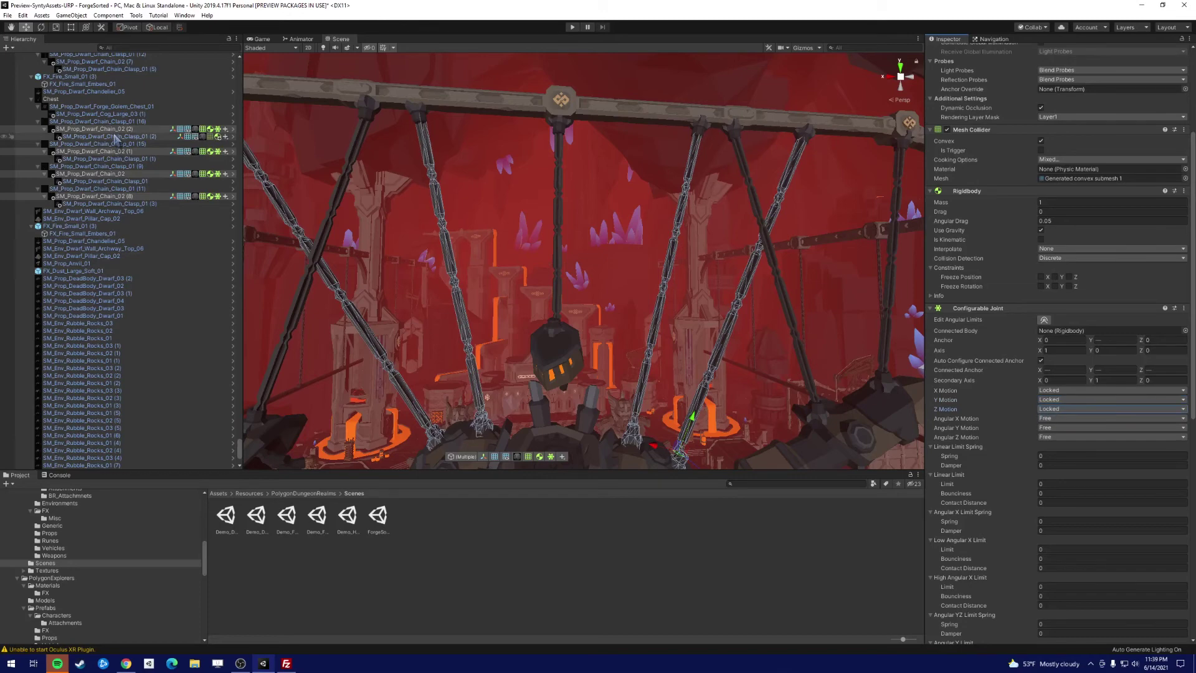
Connect each chain piece's joint to its neighbouring clasp, starting with Chain_02 (2) to Chain_Clasp_01 (16).
{"action": "left_click", "coordinate": [113, 129]}
{"action": "left_click_drag", "start_coordinate": [113, 124], "coordinate": [1078, 330]}
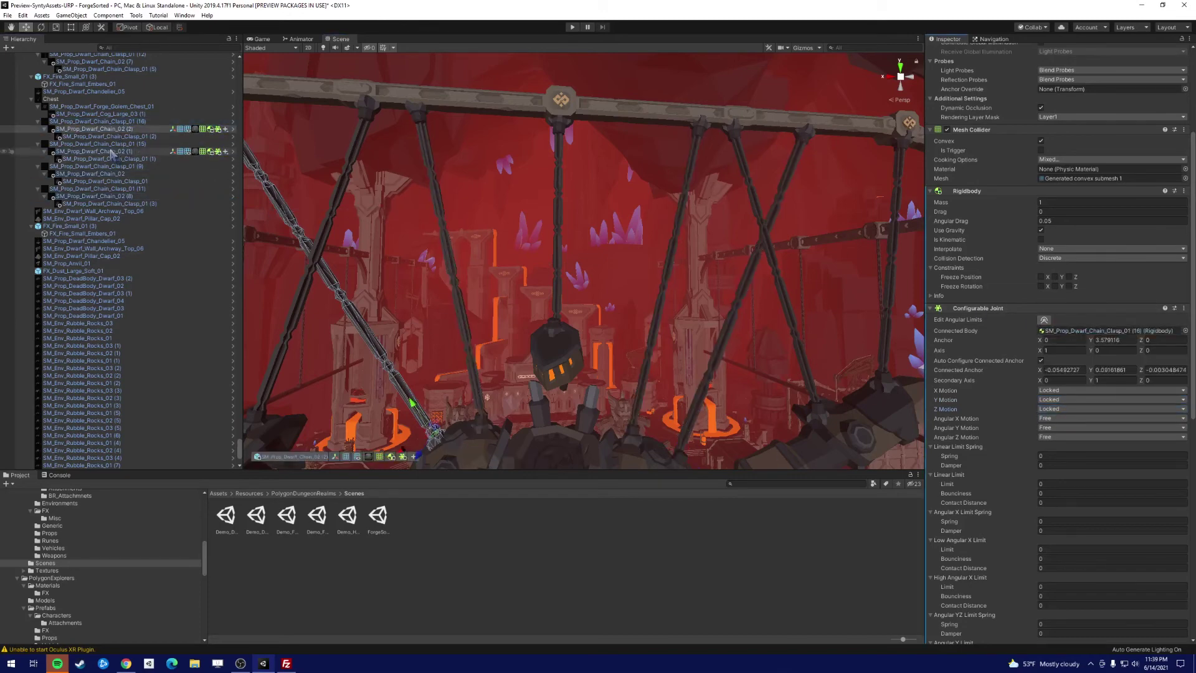
{"action": "left_click", "coordinate": [113, 152]}
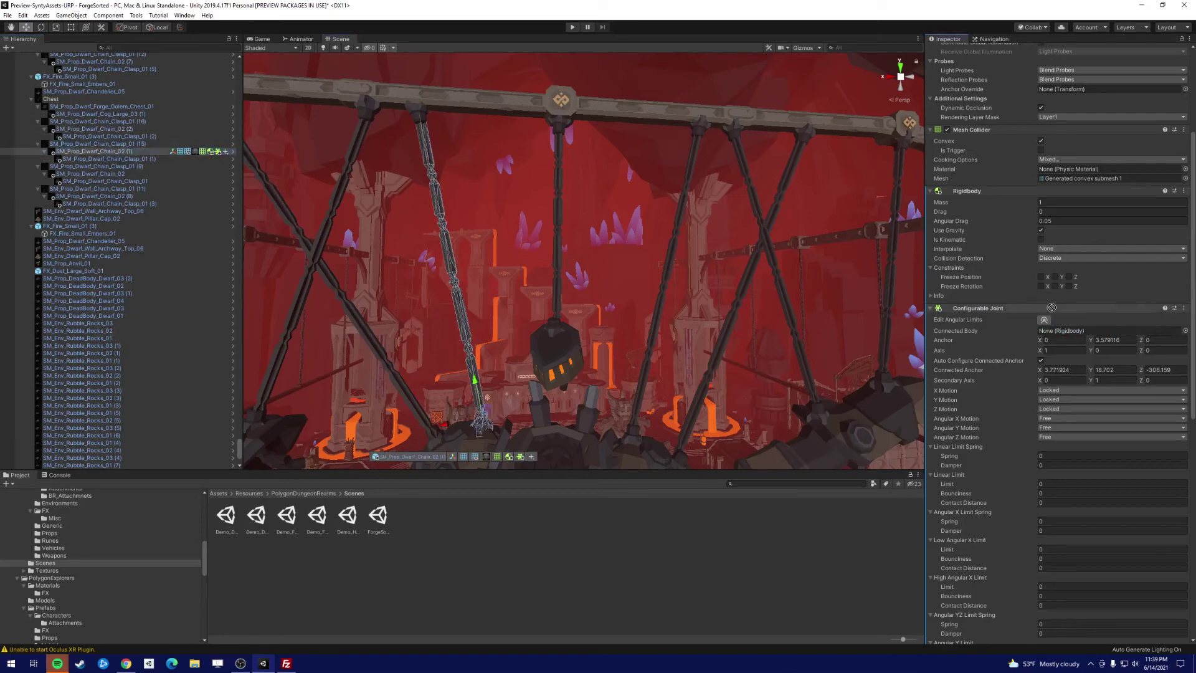
{"action": "left_click_drag", "start_coordinate": [1052, 307], "coordinate": [1073, 333]}
{"action": "left_click", "coordinate": [108, 175]}
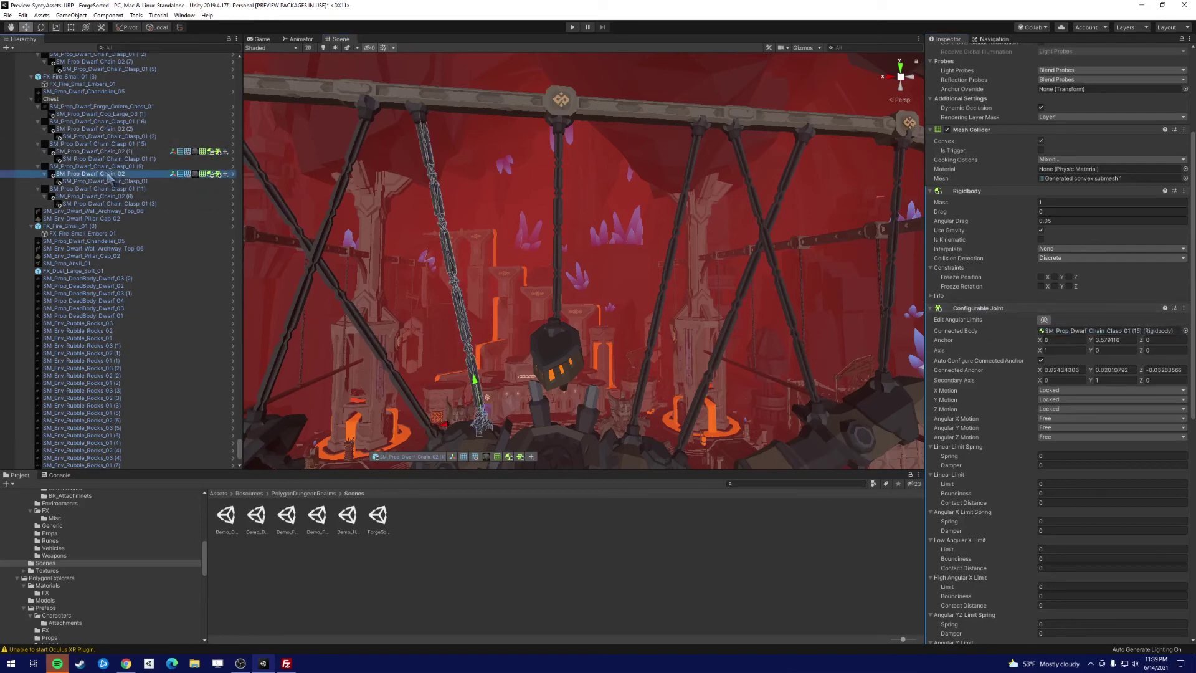
{"action": "left_click_drag", "start_coordinate": [100, 166], "coordinate": [1068, 334]}
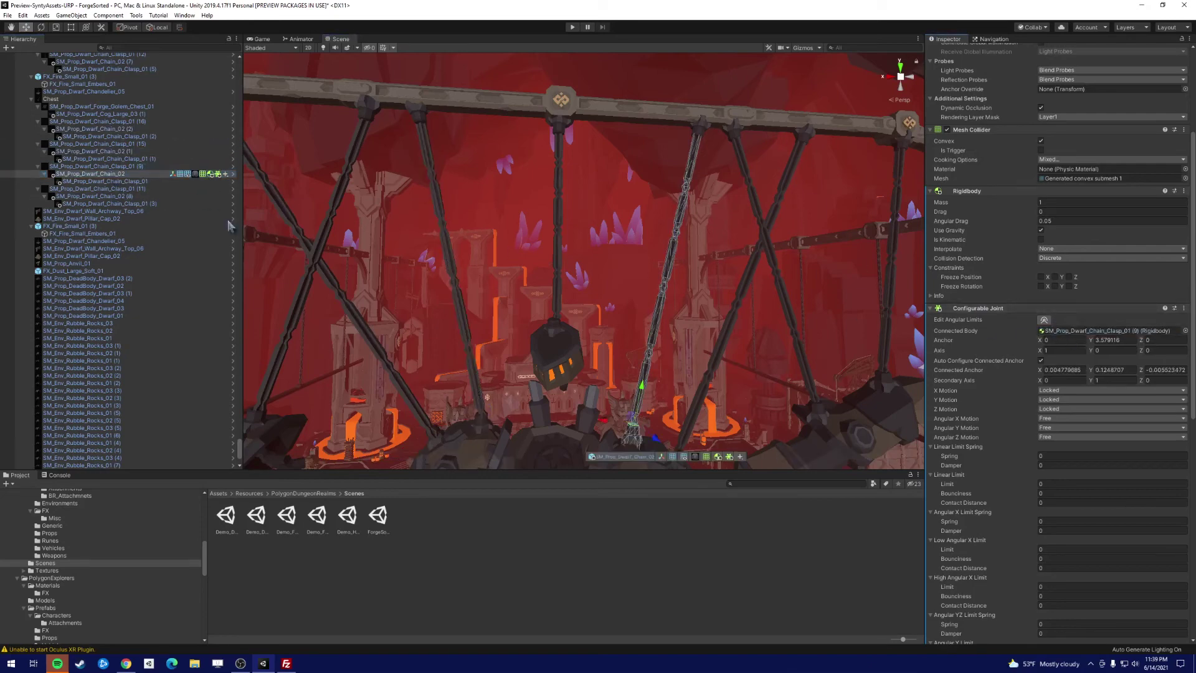
{"action": "left_click", "coordinate": [93, 196]}
{"action": "left_click_drag", "start_coordinate": [93, 196], "coordinate": [1064, 333]}
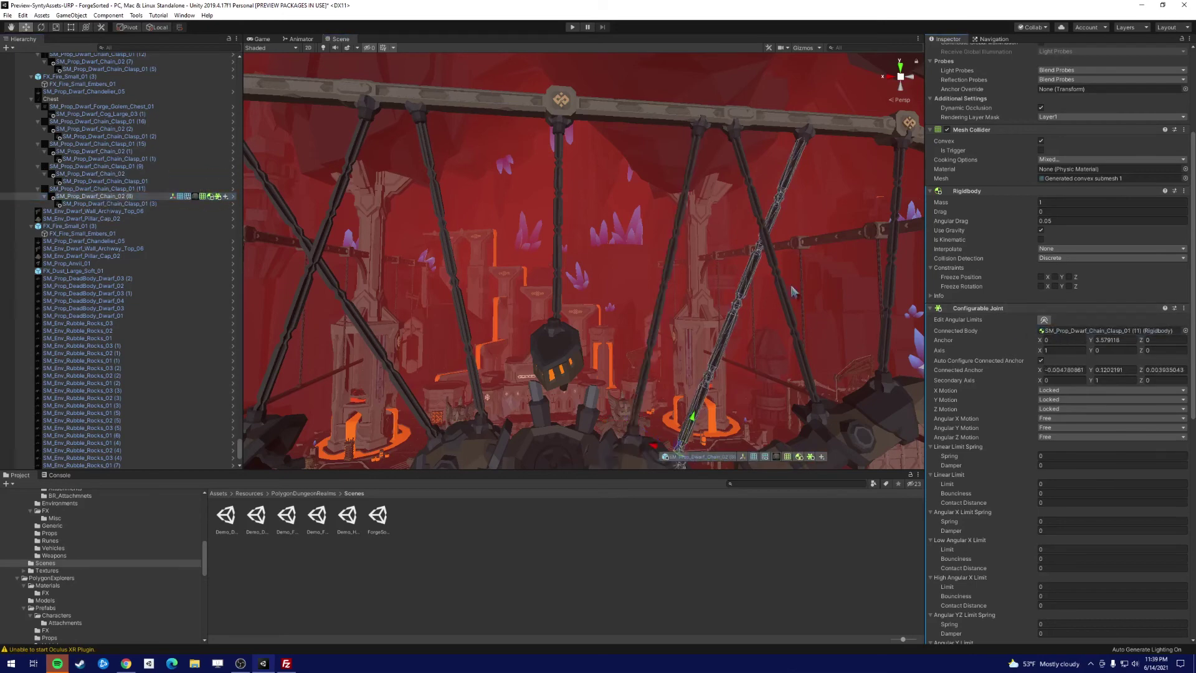
{"action": "left_click", "coordinate": [99, 115]}
Add a Fixed Joint to the golem chest and set its Rigidbody mass to 50.
{"action": "key", "text": "f"}
{"action": "left_click_drag", "start_coordinate": [617, 249], "coordinate": [639, 262], "text": "alt"}
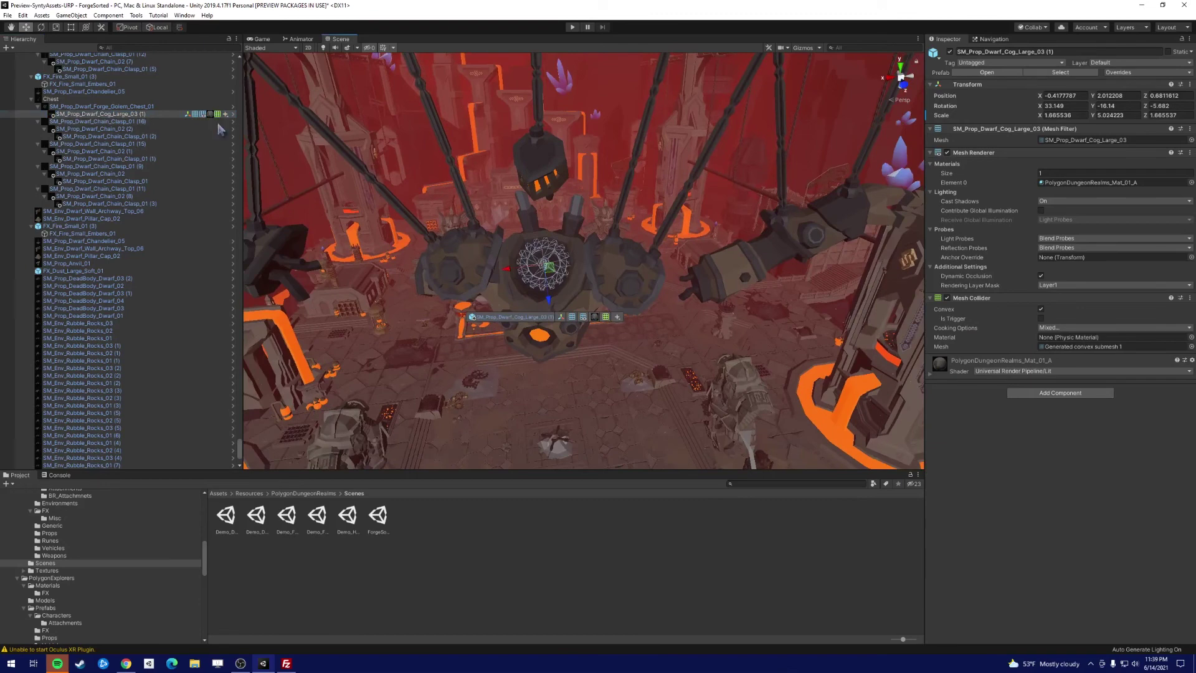
{"action": "left_click", "coordinate": [134, 108]}
{"action": "left_click", "coordinate": [1090, 393]}
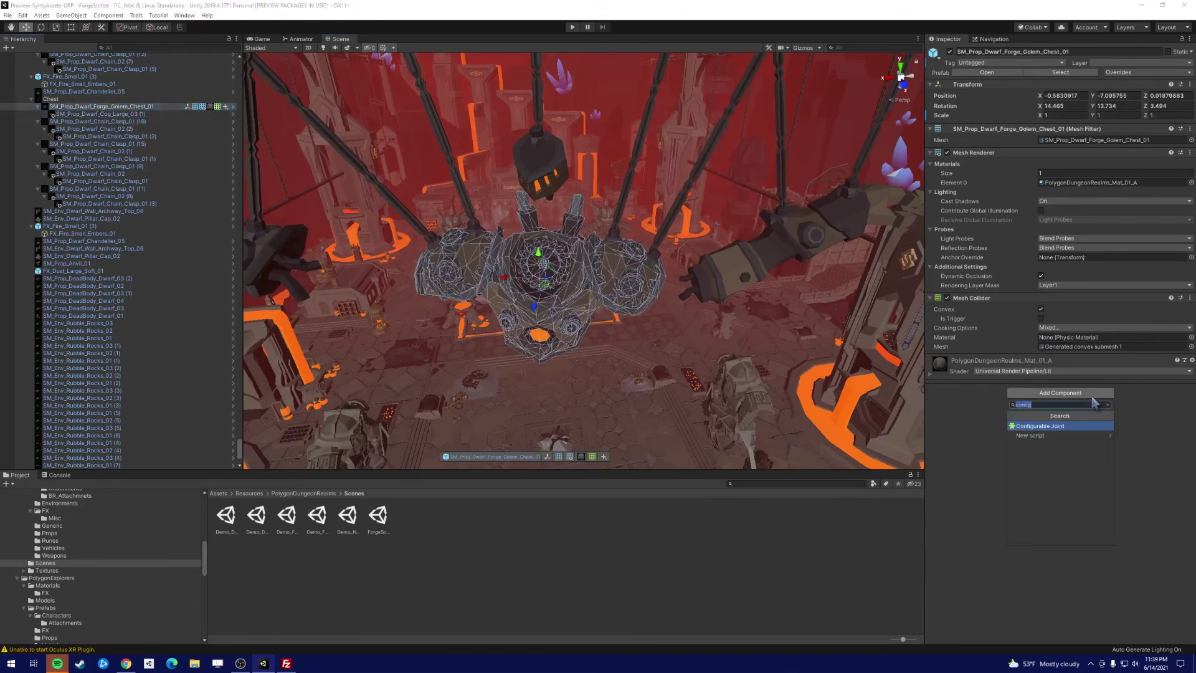
{"action": "type", "text": "joint"}
{"action": "left_click", "coordinate": [1053, 454]}
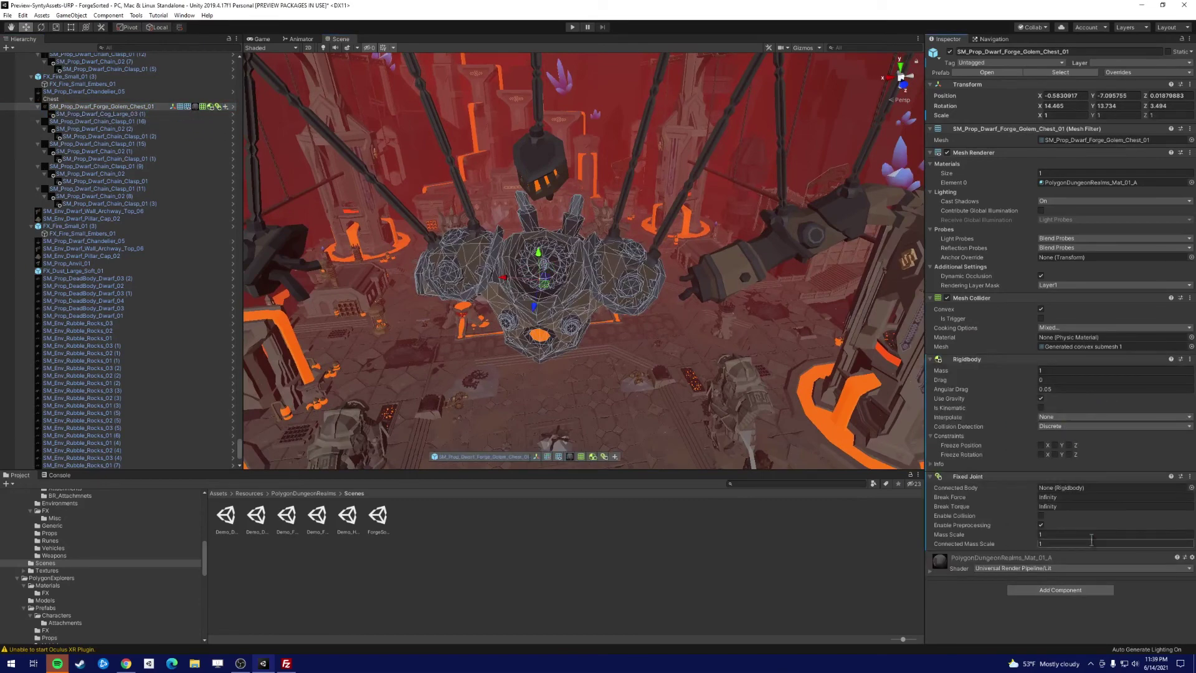
{"action": "left_click", "coordinate": [1086, 372]}
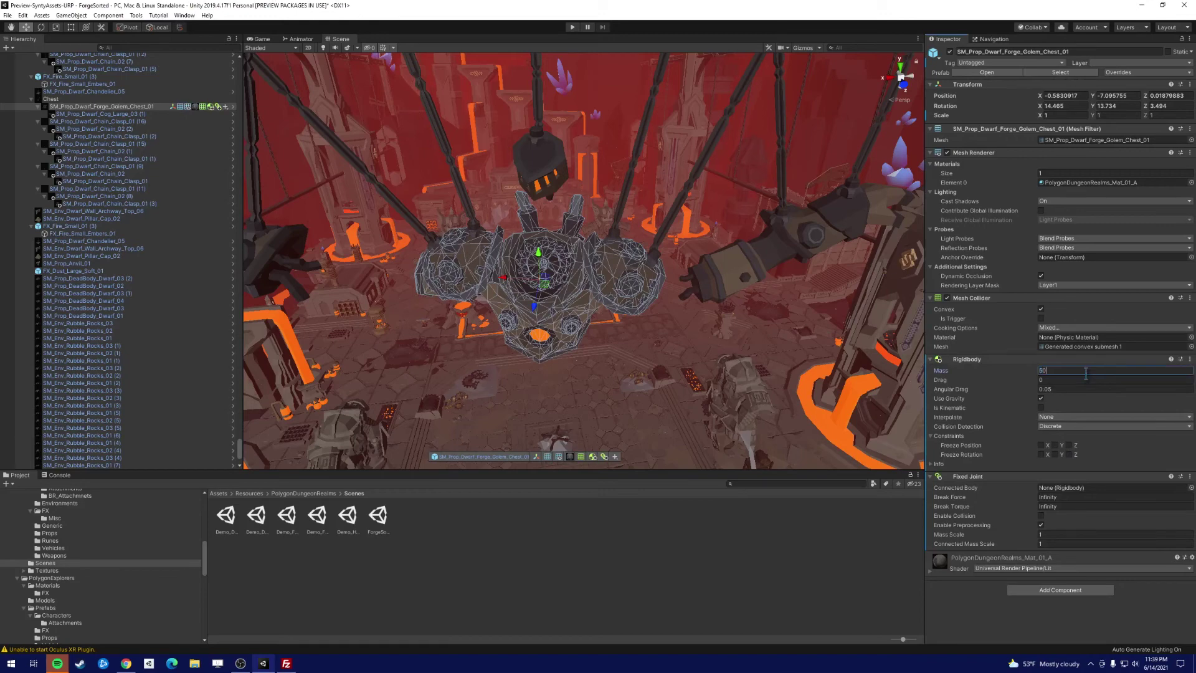
{"action": "left_click", "coordinate": [1062, 589]}
Add three more Fixed Joints to the golem chest.
{"action": "left_click", "coordinate": [1053, 564]}
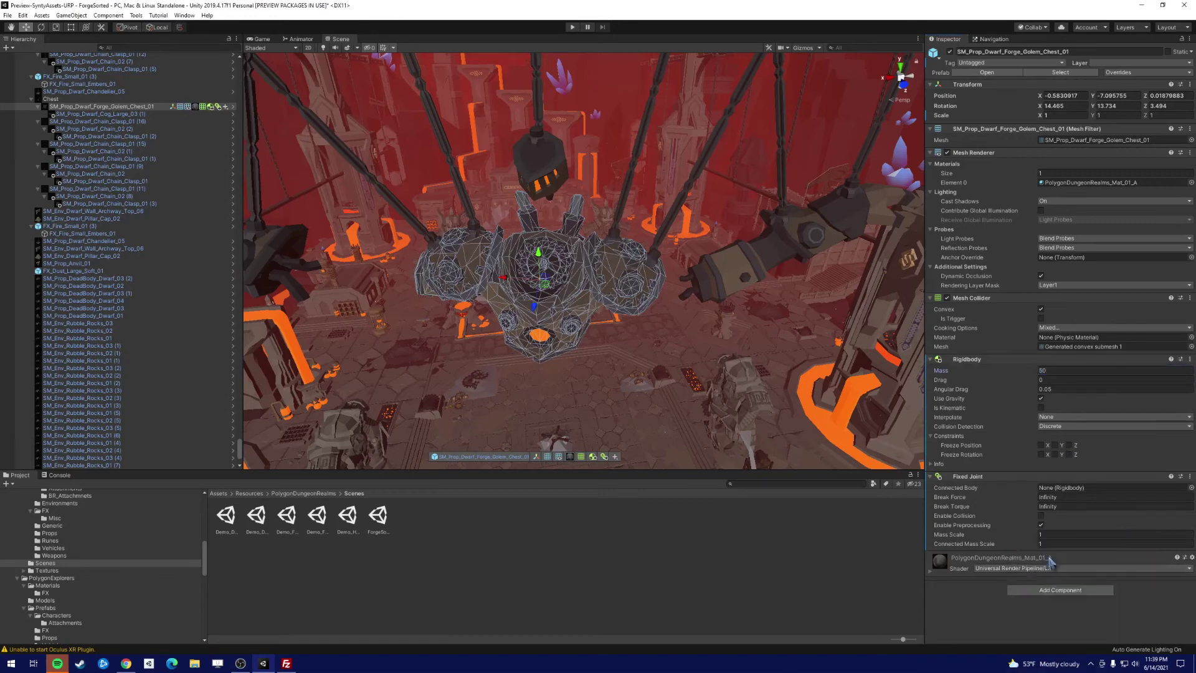
{"action": "scroll", "coordinate": [1068, 597], "scroll_direction": "down", "scroll_amount": 2}
{"action": "left_click", "coordinate": [1062, 636]}
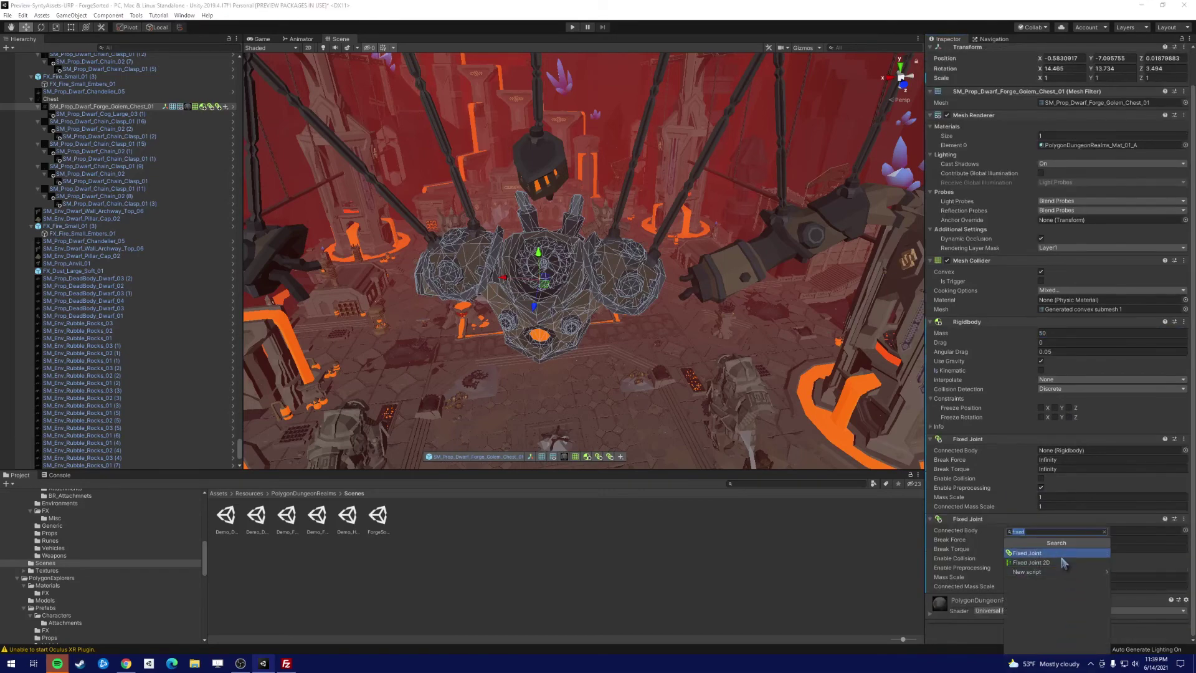
{"action": "left_click", "coordinate": [1059, 554]}
{"action": "left_click", "coordinate": [1066, 638]}
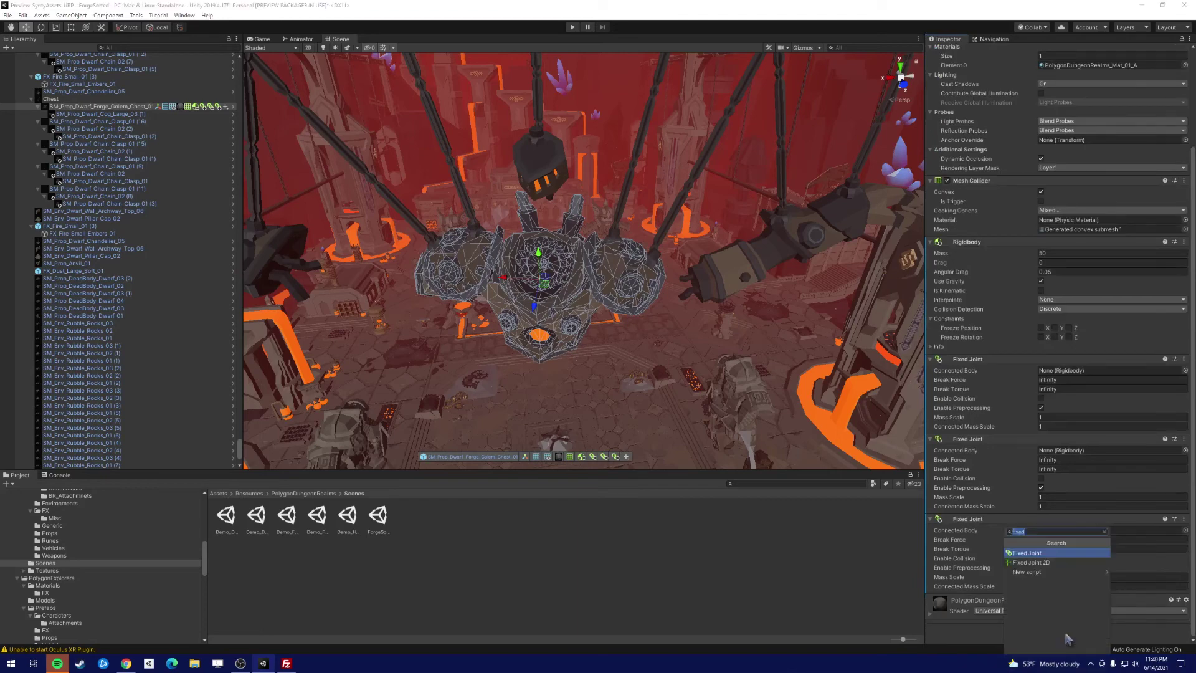
{"action": "left_click", "coordinate": [1046, 554]}
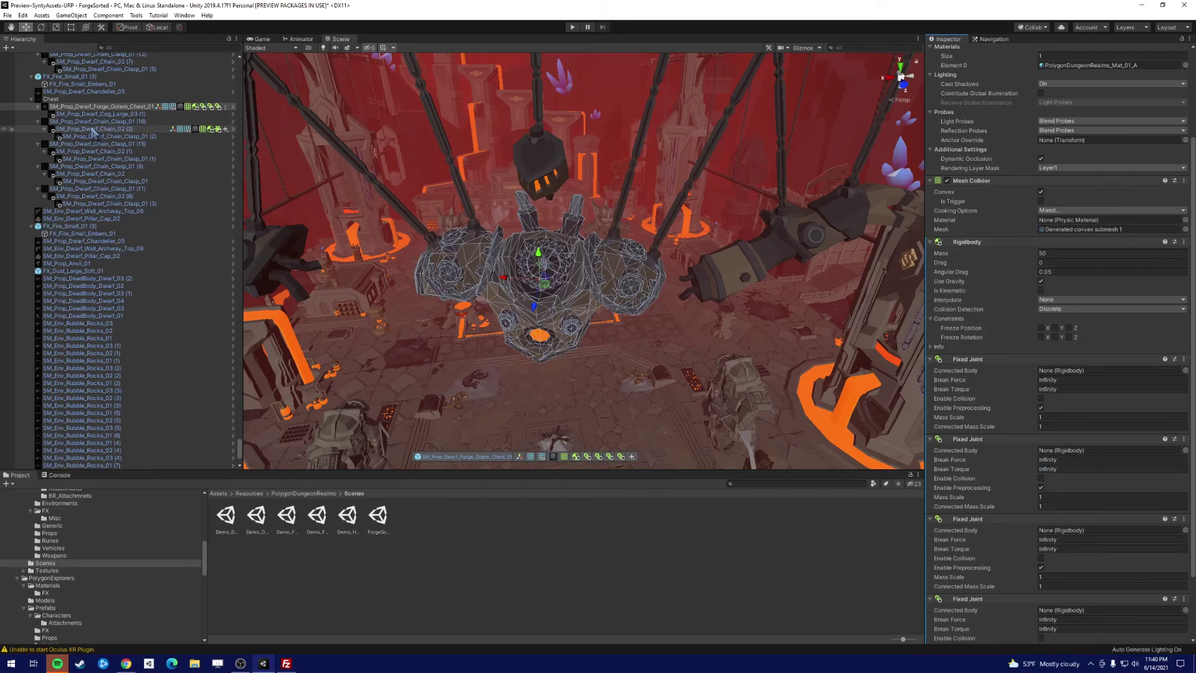
Connect the four Fixed Joints to Chain_02 (2), Chain_02 (1), Chain_02 and Chain_02 (8).
{"action": "left_click_drag", "start_coordinate": [91, 132], "coordinate": [1072, 368]}
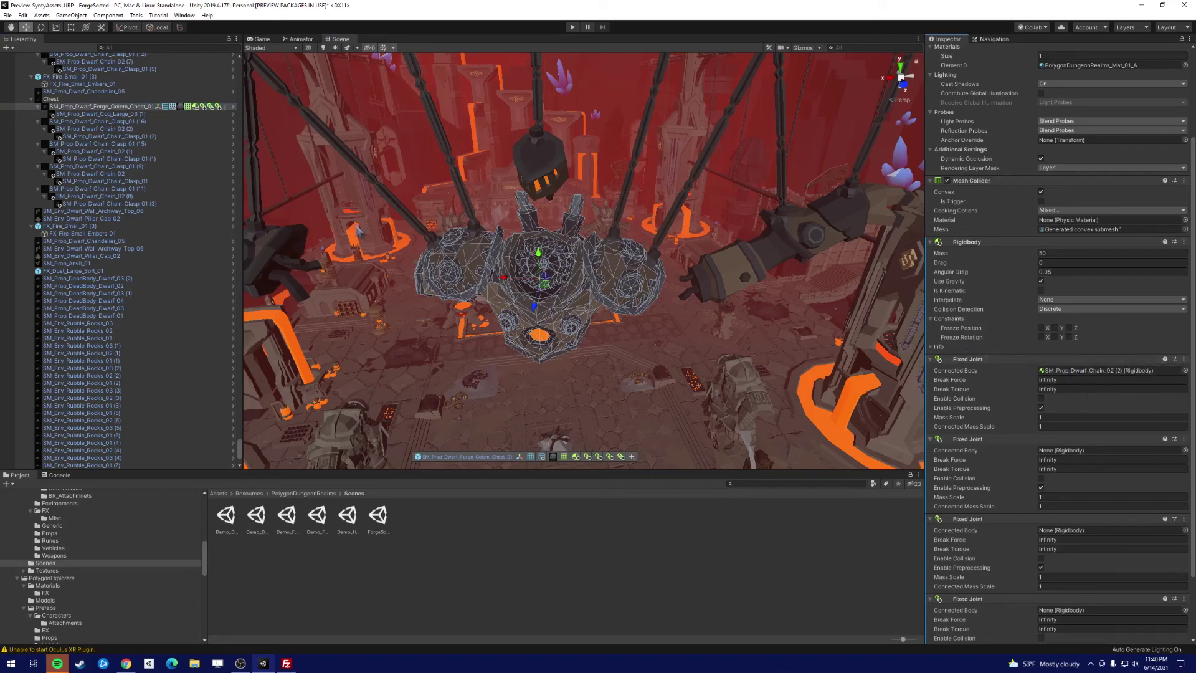
{"action": "left_click_drag", "start_coordinate": [100, 157], "coordinate": [976, 290]}
{"action": "left_click_drag", "start_coordinate": [1080, 360], "coordinate": [1072, 449]}
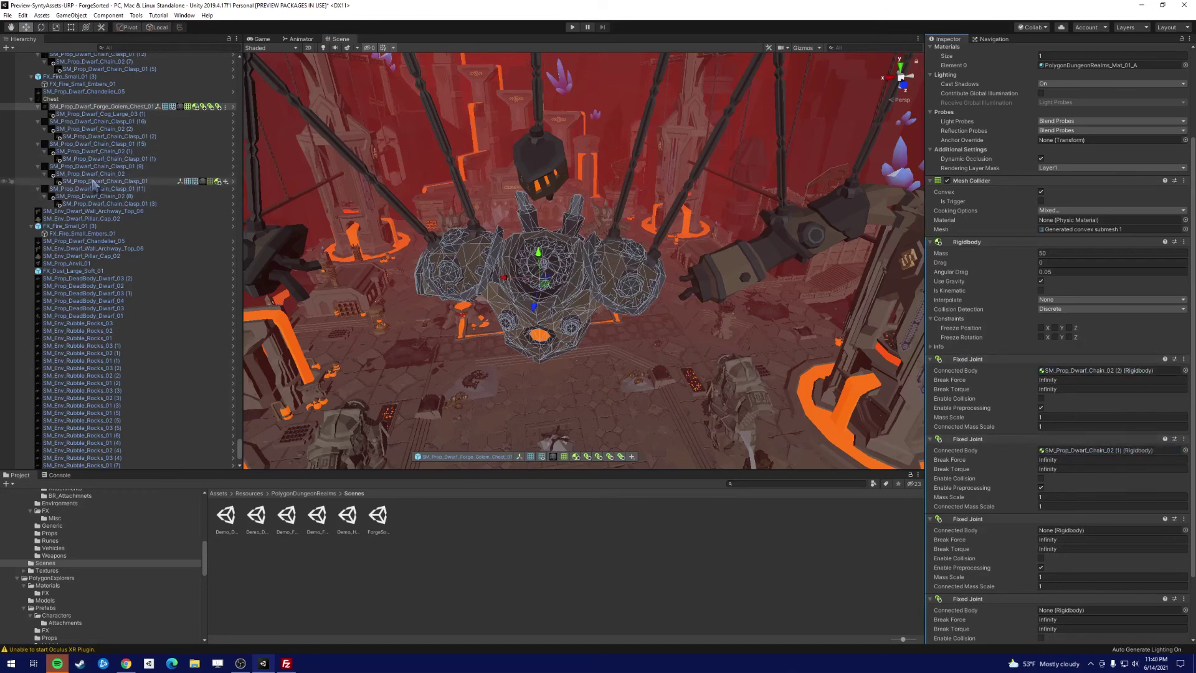
{"action": "left_click_drag", "start_coordinate": [93, 174], "coordinate": [1059, 522]}
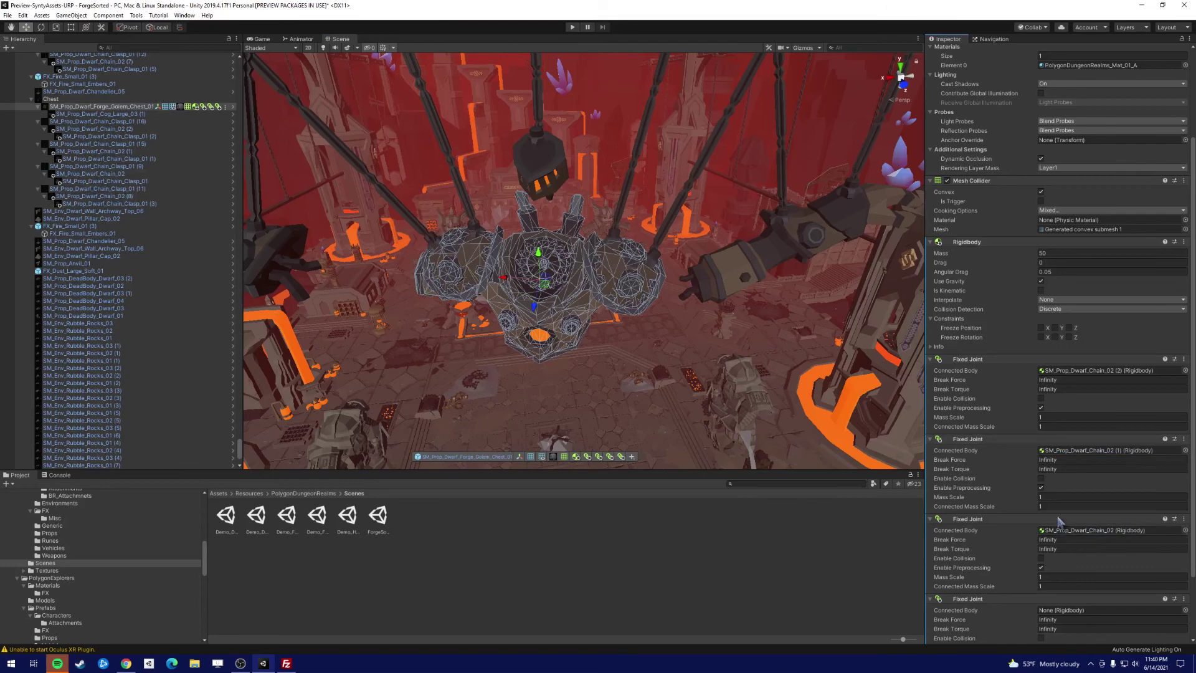
{"action": "scroll", "coordinate": [1059, 522], "scroll_direction": "down", "scroll_amount": 3}
{"action": "left_click_drag", "start_coordinate": [94, 196], "coordinate": [1097, 531]}
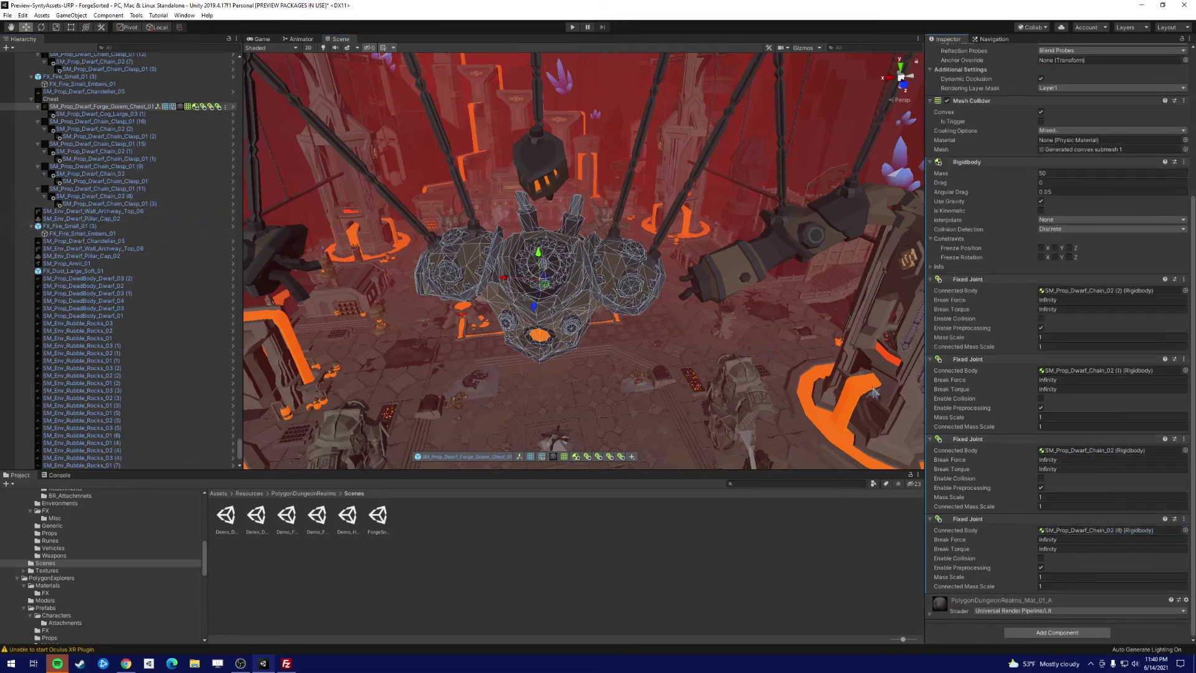
{"action": "left_click", "coordinate": [85, 115]}
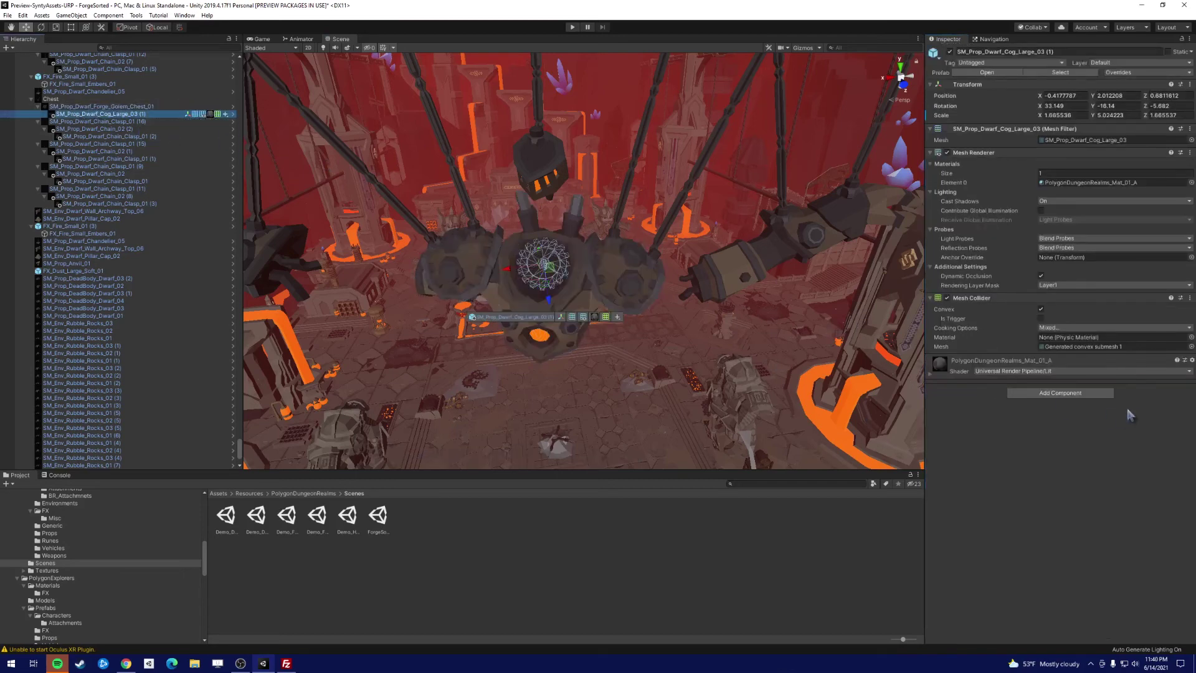
Add a Configurable Joint to the cog with the golem chest as Connected Body.
{"action": "left_click", "coordinate": [1086, 393]}
{"action": "type", "text": "config"}
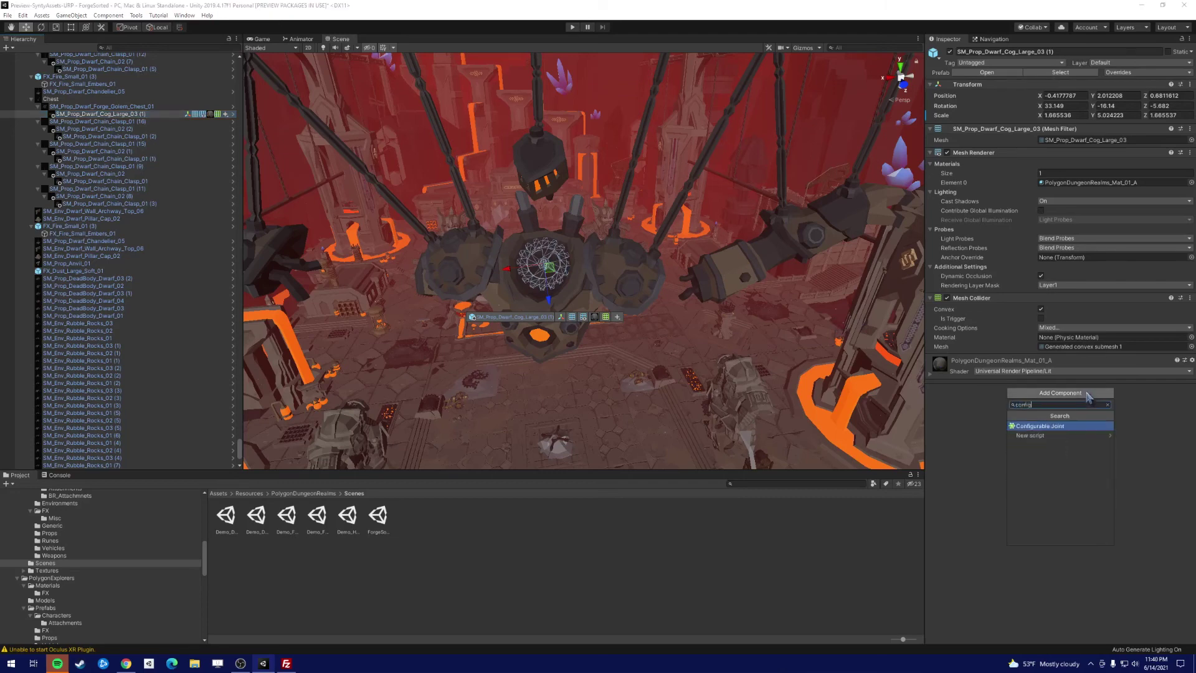
{"action": "key", "text": "Return"}
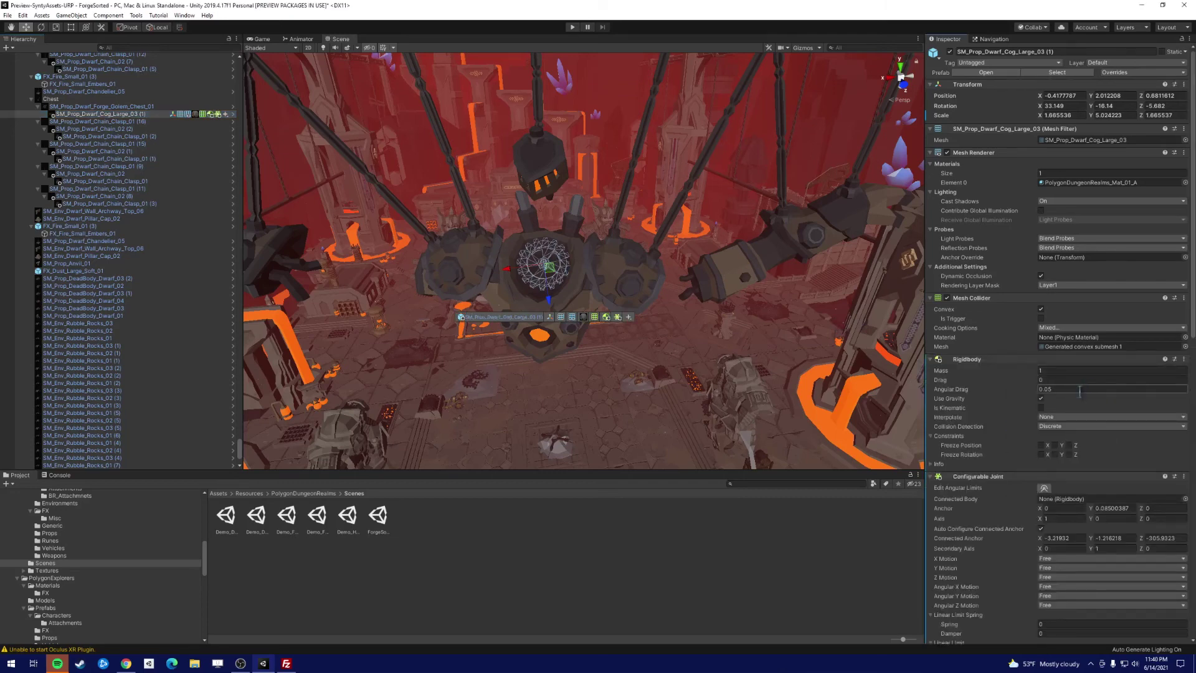
{"action": "scroll", "coordinate": [1080, 391], "scroll_direction": "down", "scroll_amount": 5}
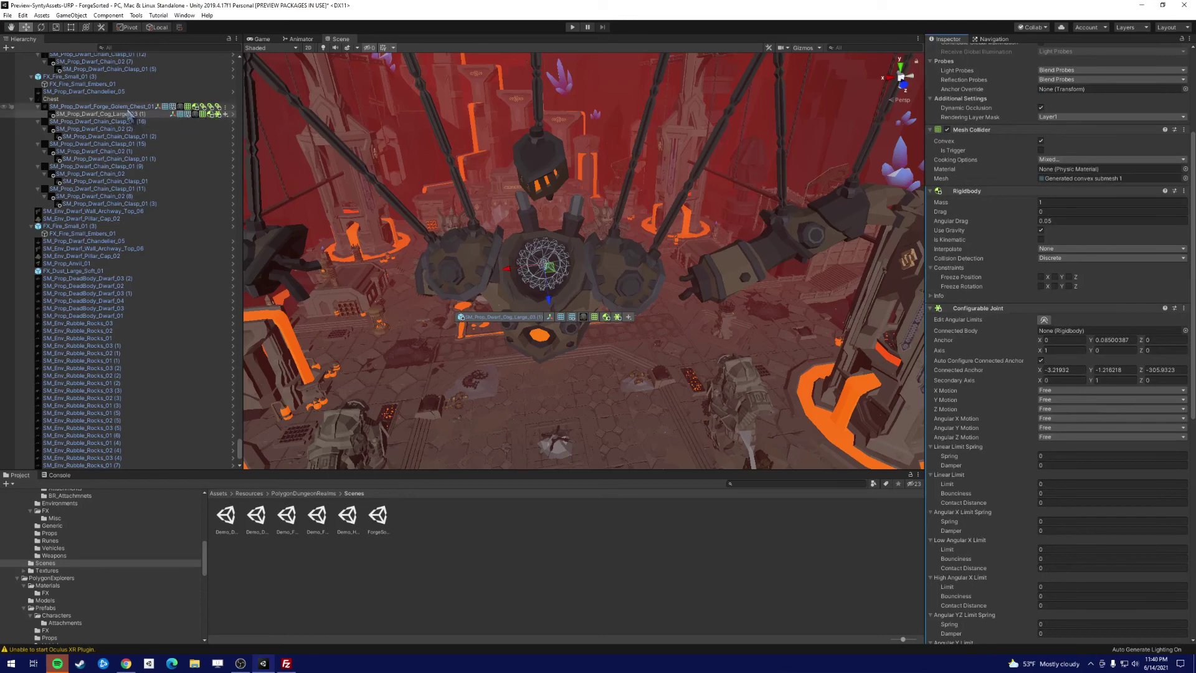
{"action": "left_click_drag", "start_coordinate": [128, 109], "coordinate": [1087, 335]}
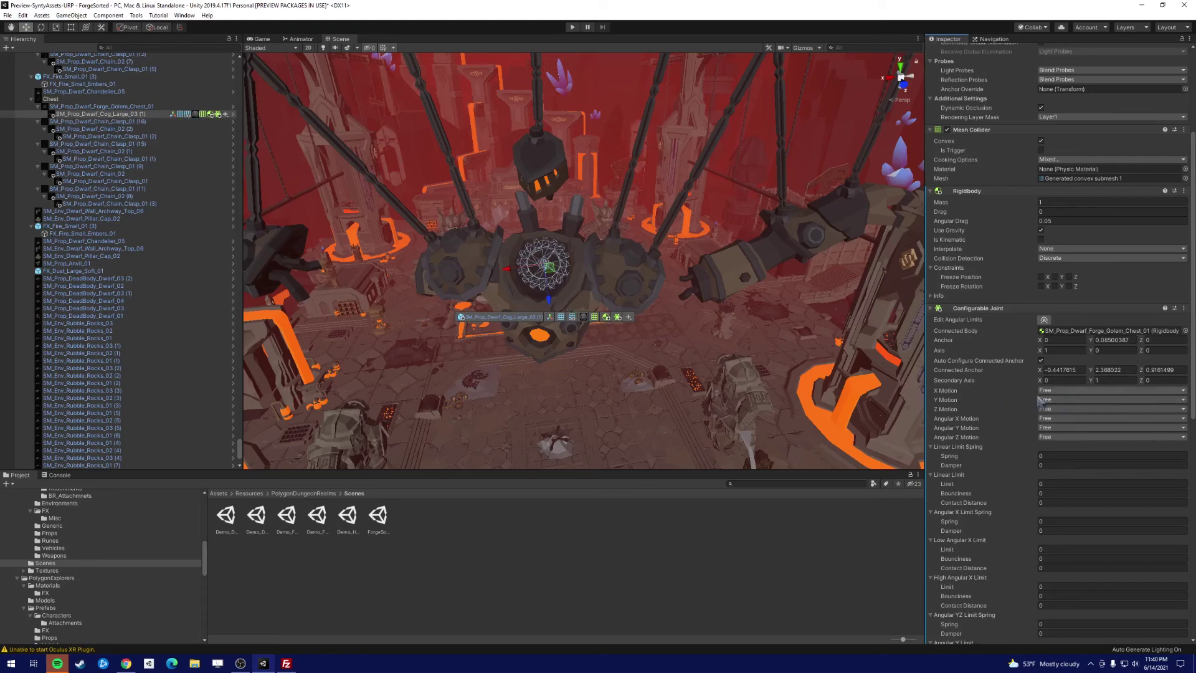
Lock X, Y, Z motion and angular X and Z, leaving only angular Y free.
{"action": "left_click", "coordinate": [1077, 391]}
{"action": "left_click", "coordinate": [1072, 400]}
{"action": "left_click", "coordinate": [1072, 400]}
{"action": "left_click", "coordinate": [1071, 410]}
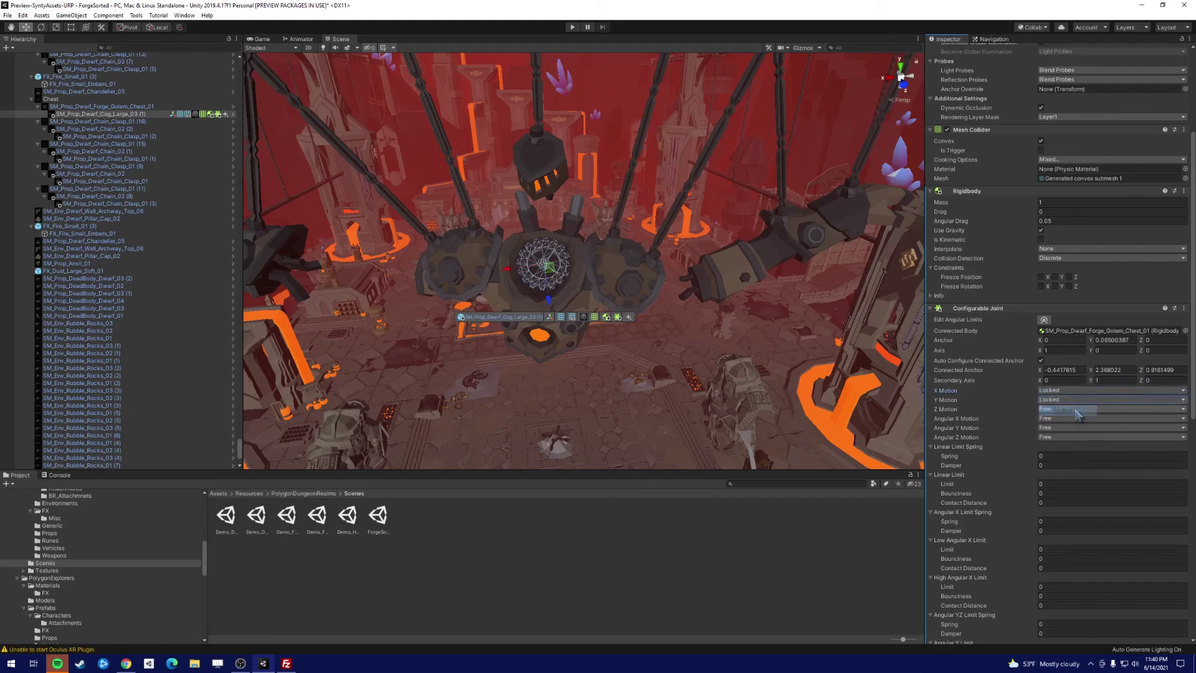
{"action": "left_click", "coordinate": [1072, 409]}
{"action": "left_click", "coordinate": [1072, 420]}
{"action": "left_click", "coordinate": [1072, 418]}
{"action": "left_click", "coordinate": [1071, 430]}
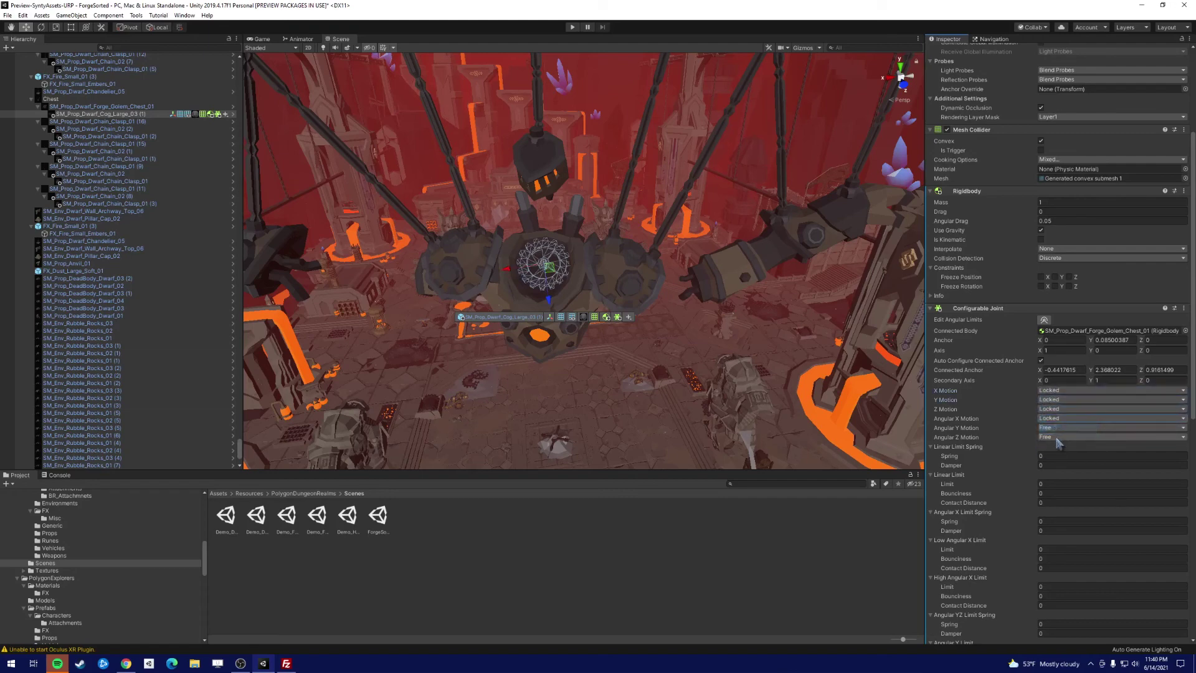
{"action": "left_click", "coordinate": [1071, 437]}
{"action": "left_click", "coordinate": [1067, 449]}
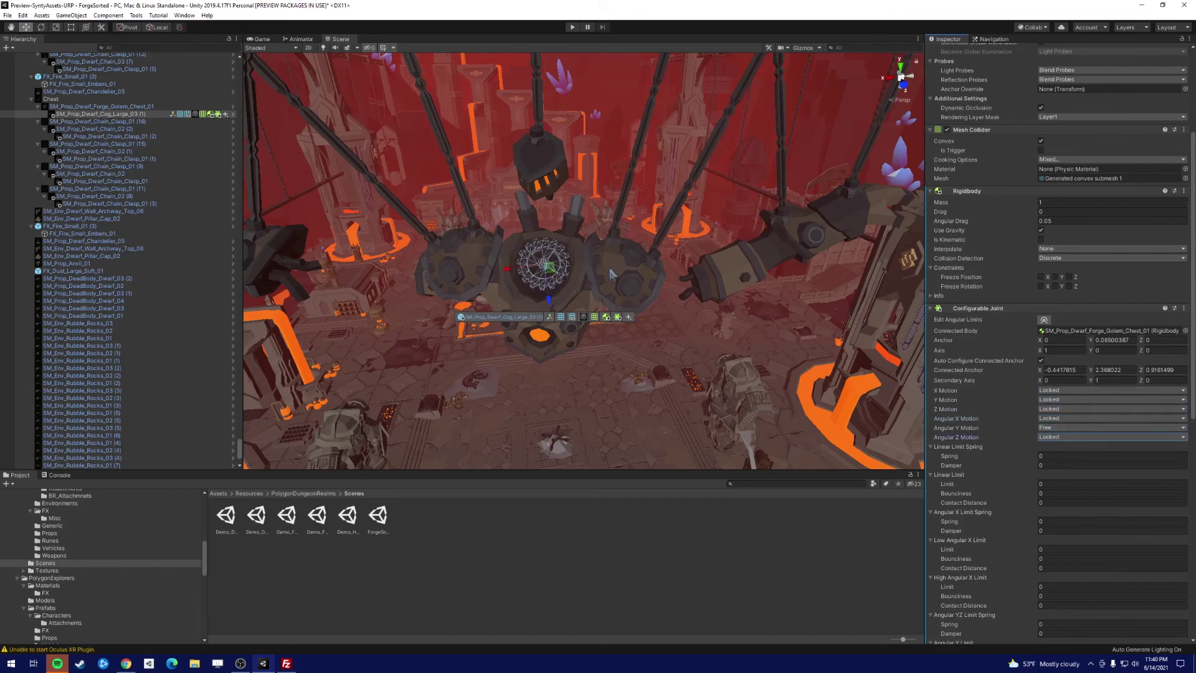
Set the cog joint's Target Angular Velocity Y to 10.
{"action": "scroll", "coordinate": [1102, 389], "scroll_direction": "down", "scroll_amount": 15}
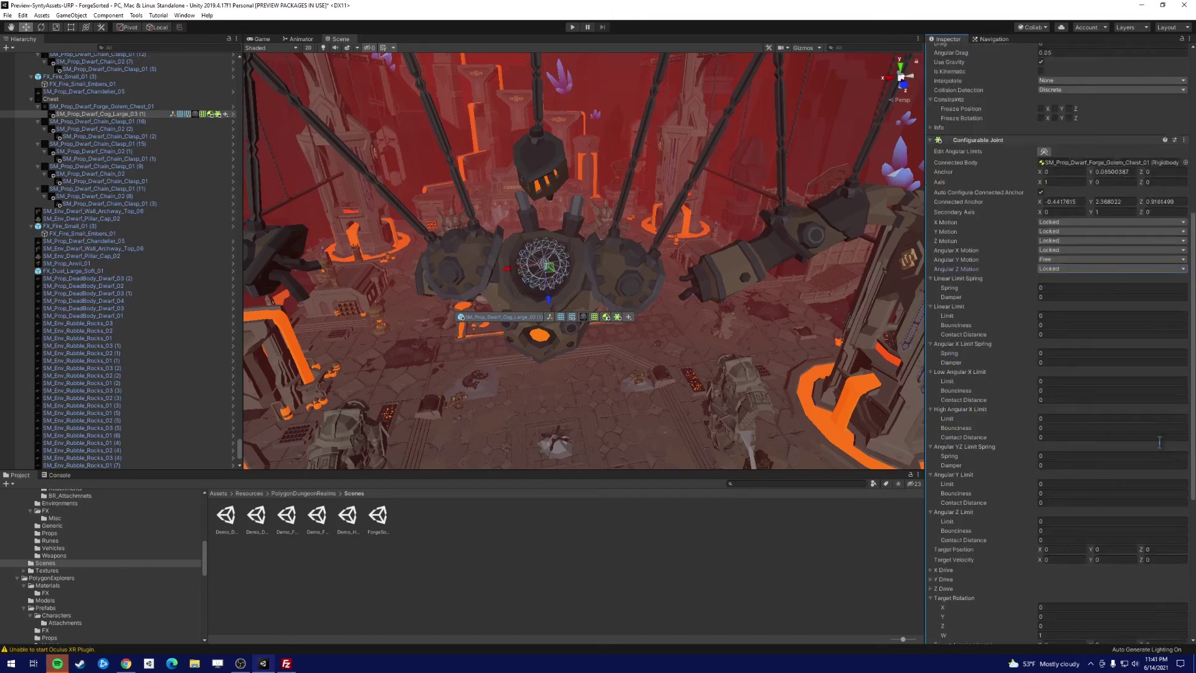
{"action": "left_click", "coordinate": [1107, 392]}
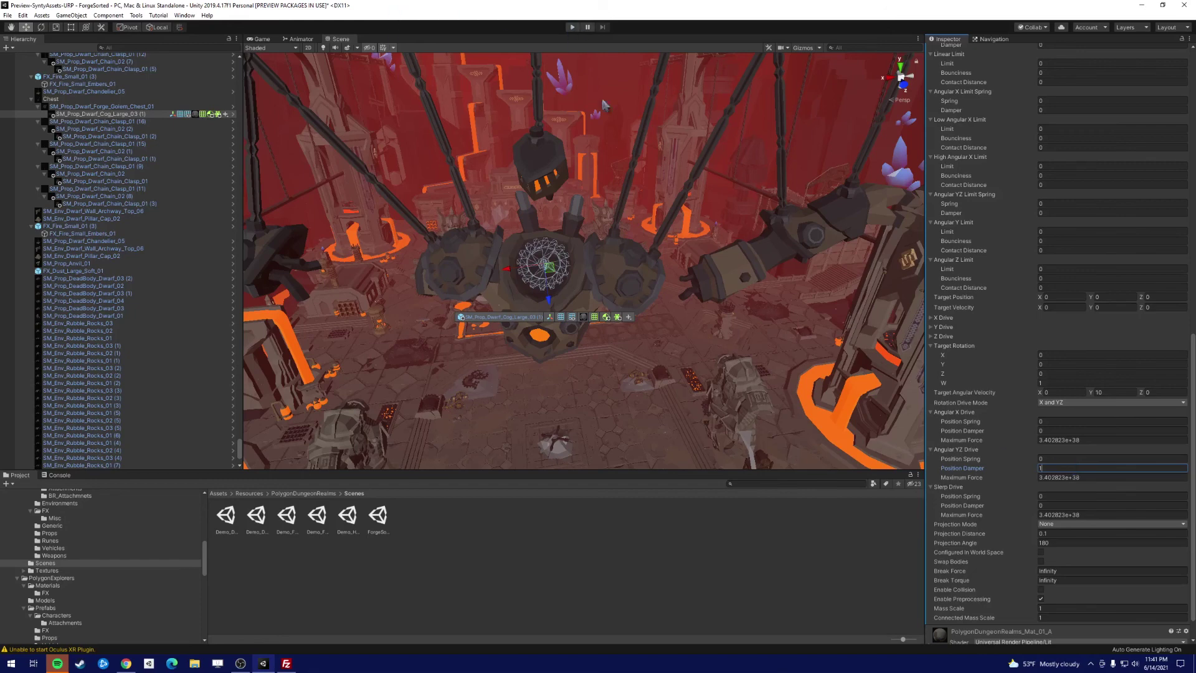
{"action": "left_click", "coordinate": [667, 172]}
{"action": "right_click_drag", "start_coordinate": [667, 172], "coordinate": [693, 187]}
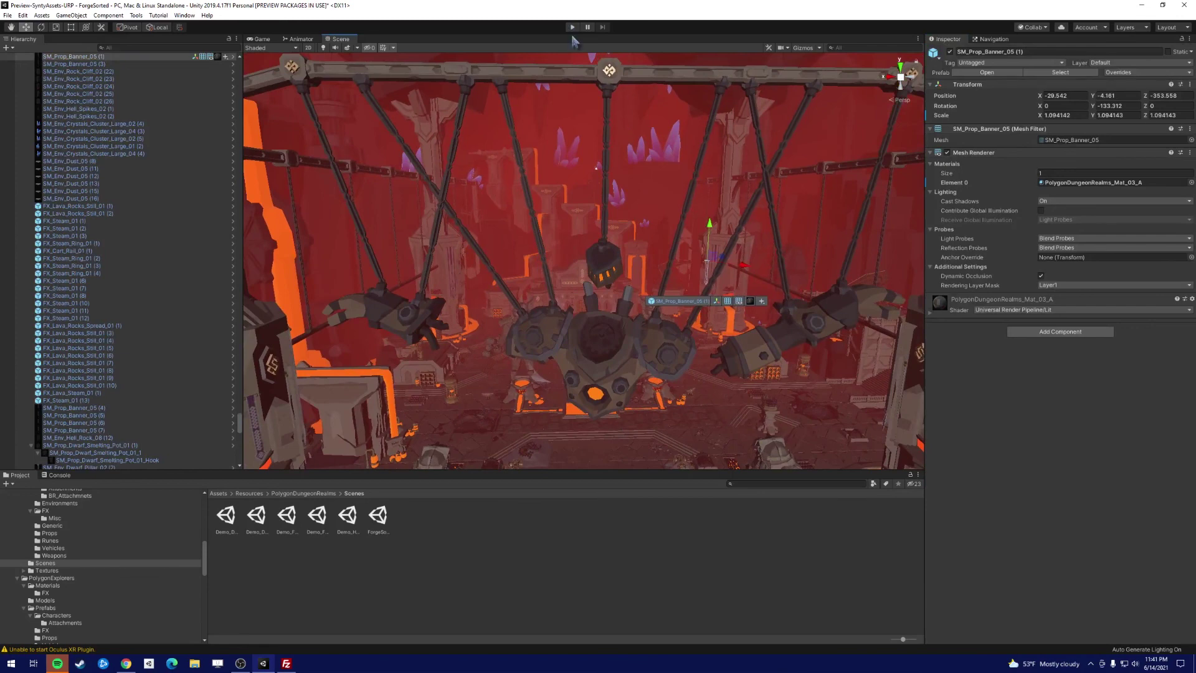
Enter Play mode and fly through the Scene view to inspect the chained chest and cog.
{"action": "left_click", "coordinate": [808, 558]}
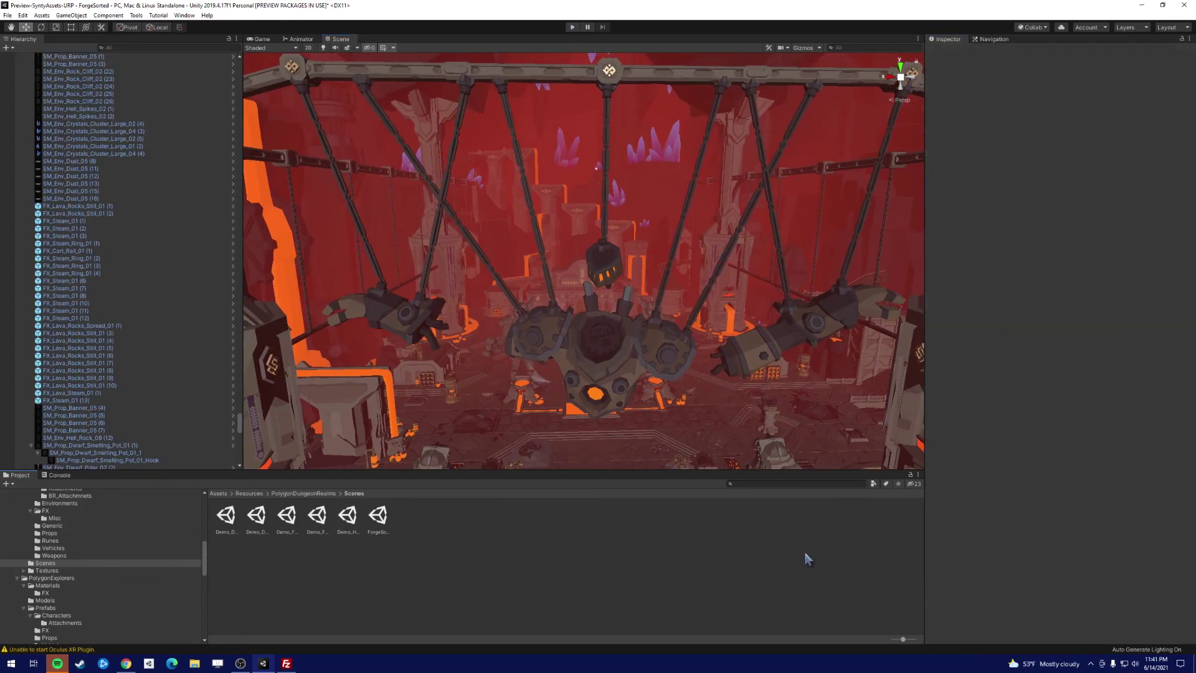
{"action": "left_click", "coordinate": [573, 28]}
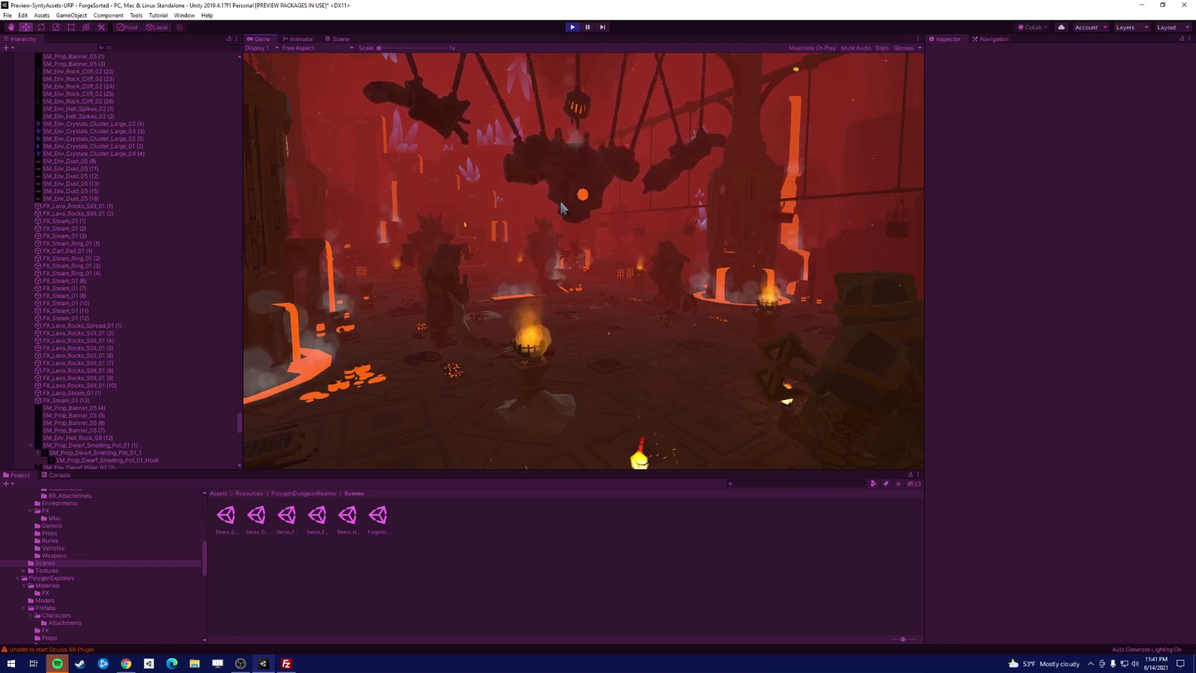
{"action": "left_click", "coordinate": [340, 39]}
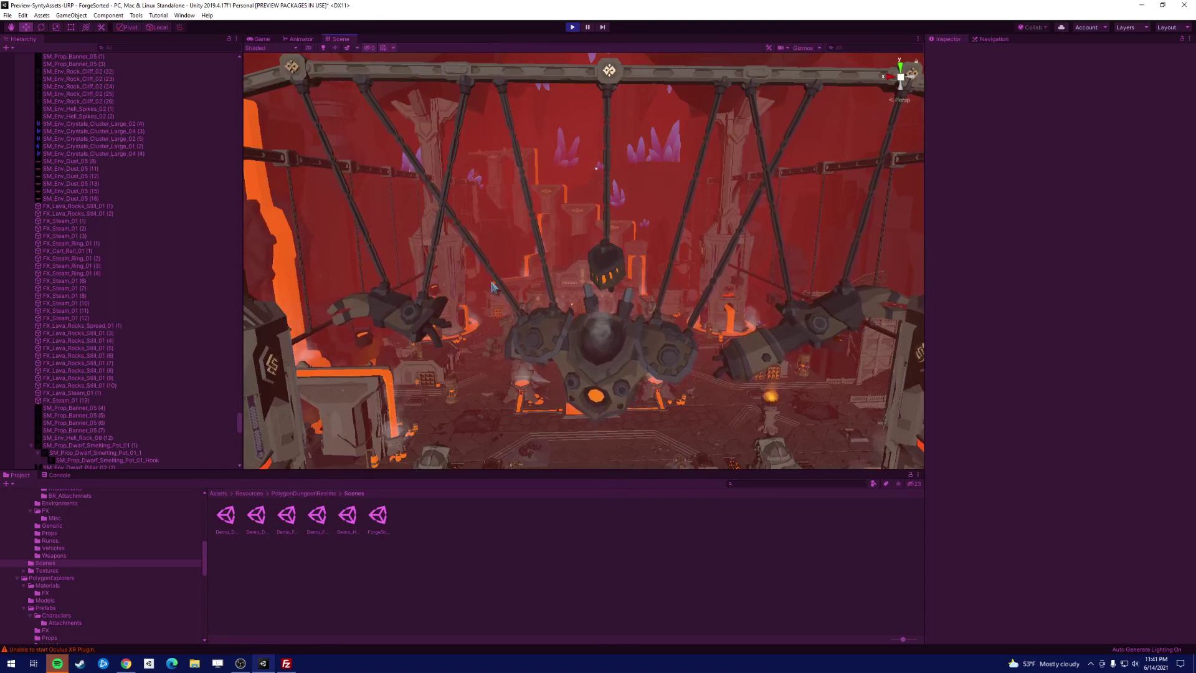
{"action": "right_click_drag", "start_coordinate": [881, 313], "coordinate": [576, 242]}
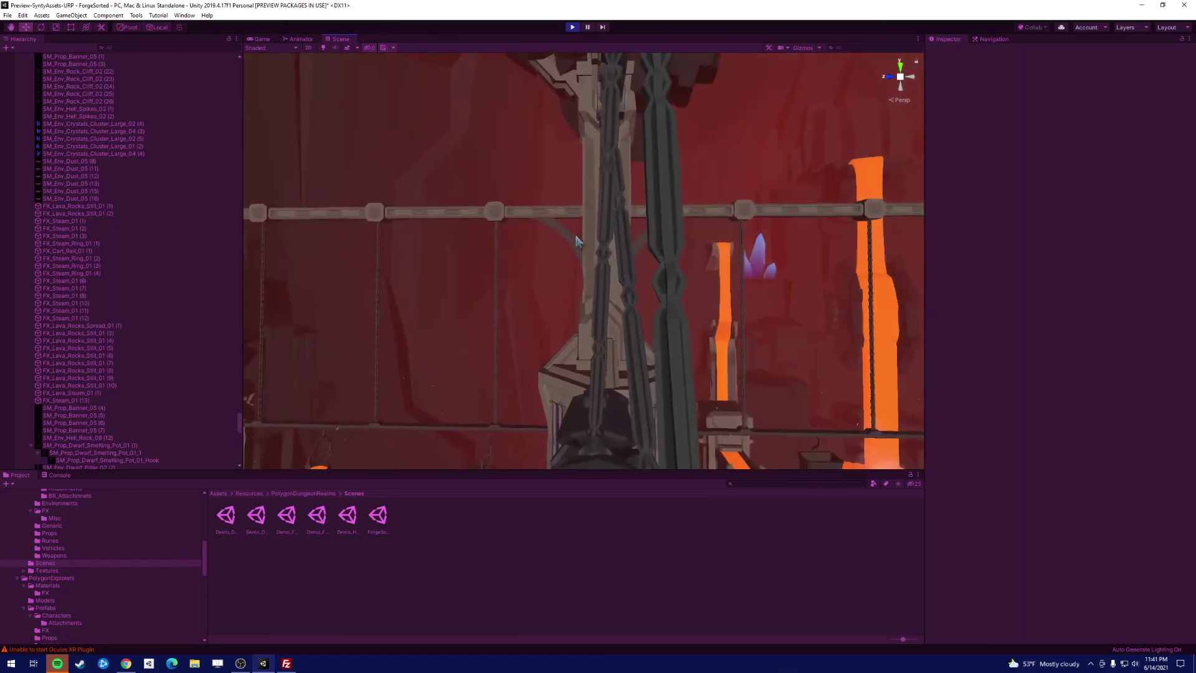
{"action": "mouse_move", "coordinate": [660, 306]}
{"action": "right_mouse_down"}
{"action": "mouse_move", "coordinate": [846, 346]}
{"action": "mouse_move", "coordinate": [664, 328]}
{"action": "right_mouse_up"}
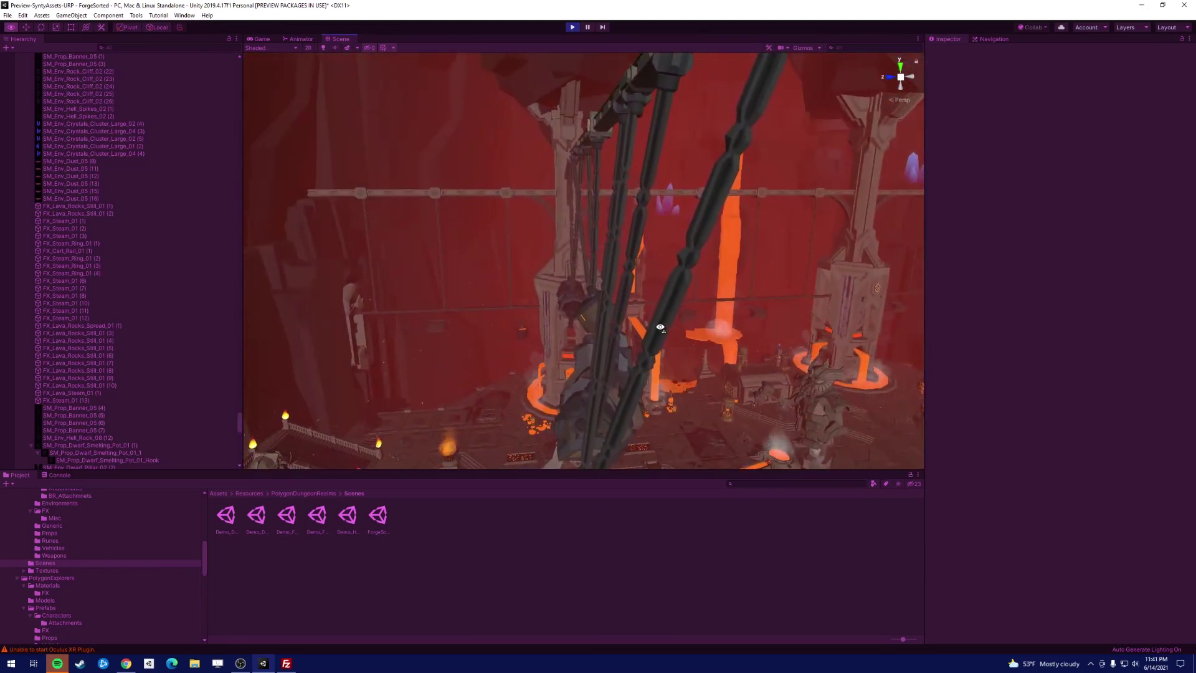
{"action": "right_click_drag", "start_coordinate": [660, 328], "coordinate": [736, 268]}
{"action": "key", "text": "w"}
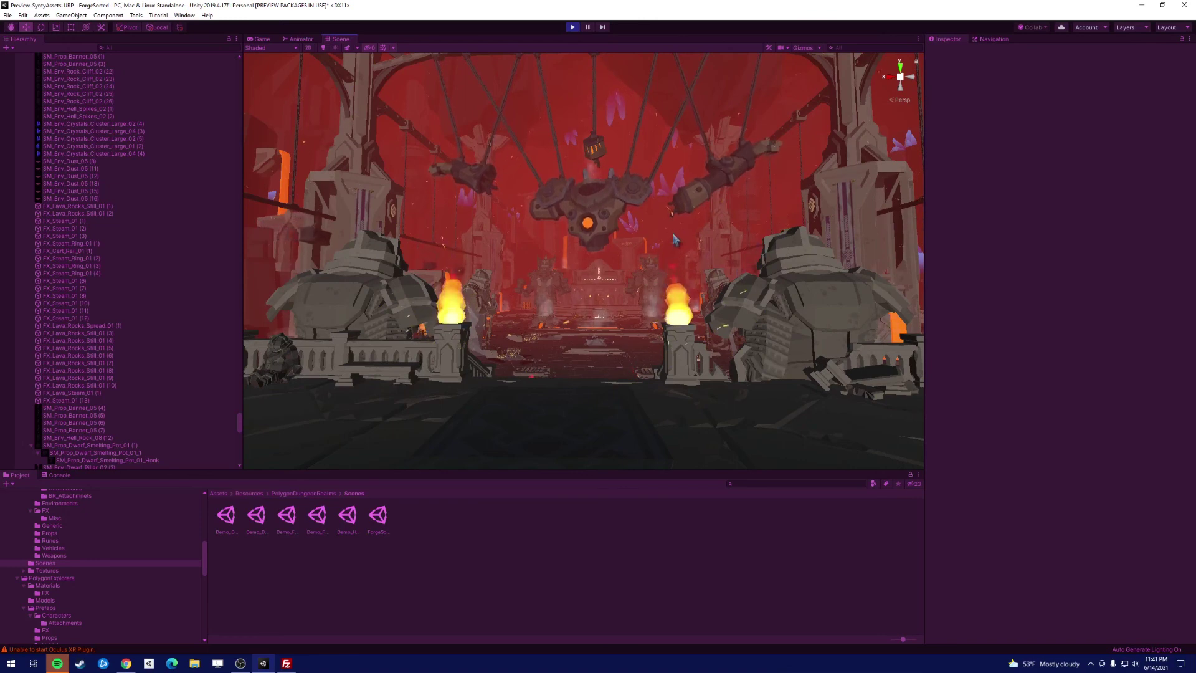